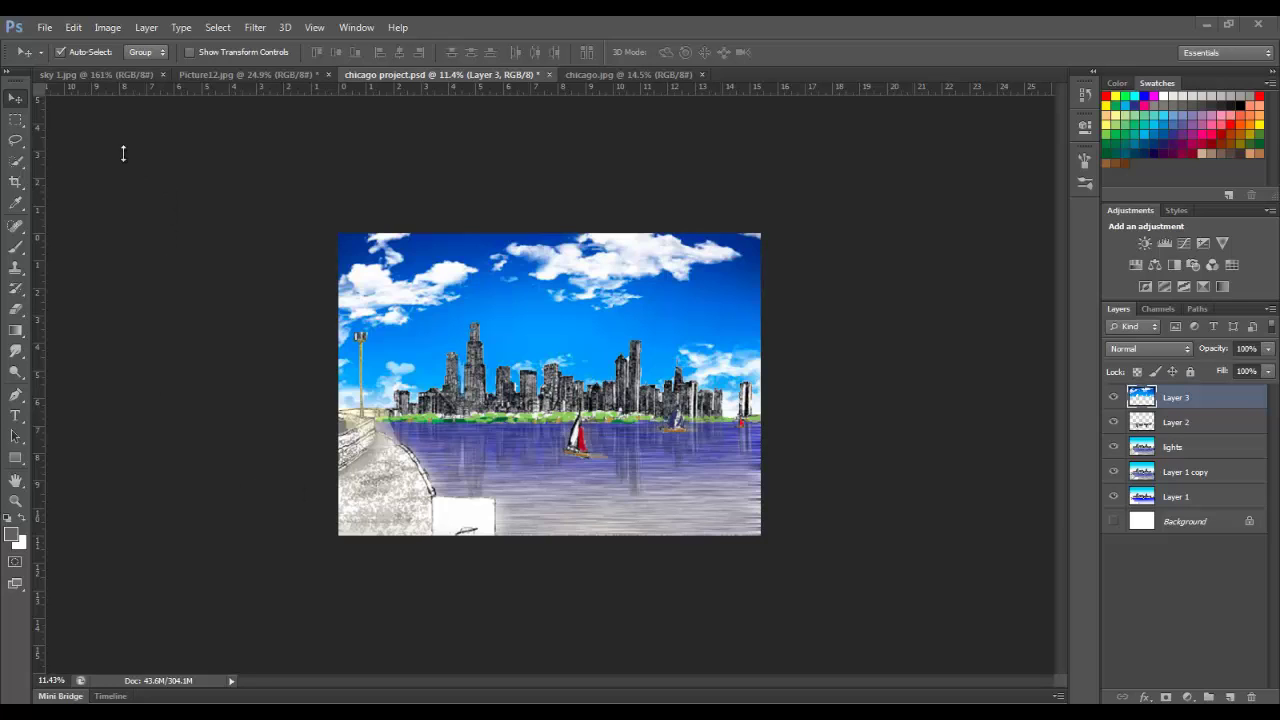
Switch to Picture12.jpg and open its Image Size dialog, showing 2767×2225 pixels at 300 ppi
left_click(119, 76)
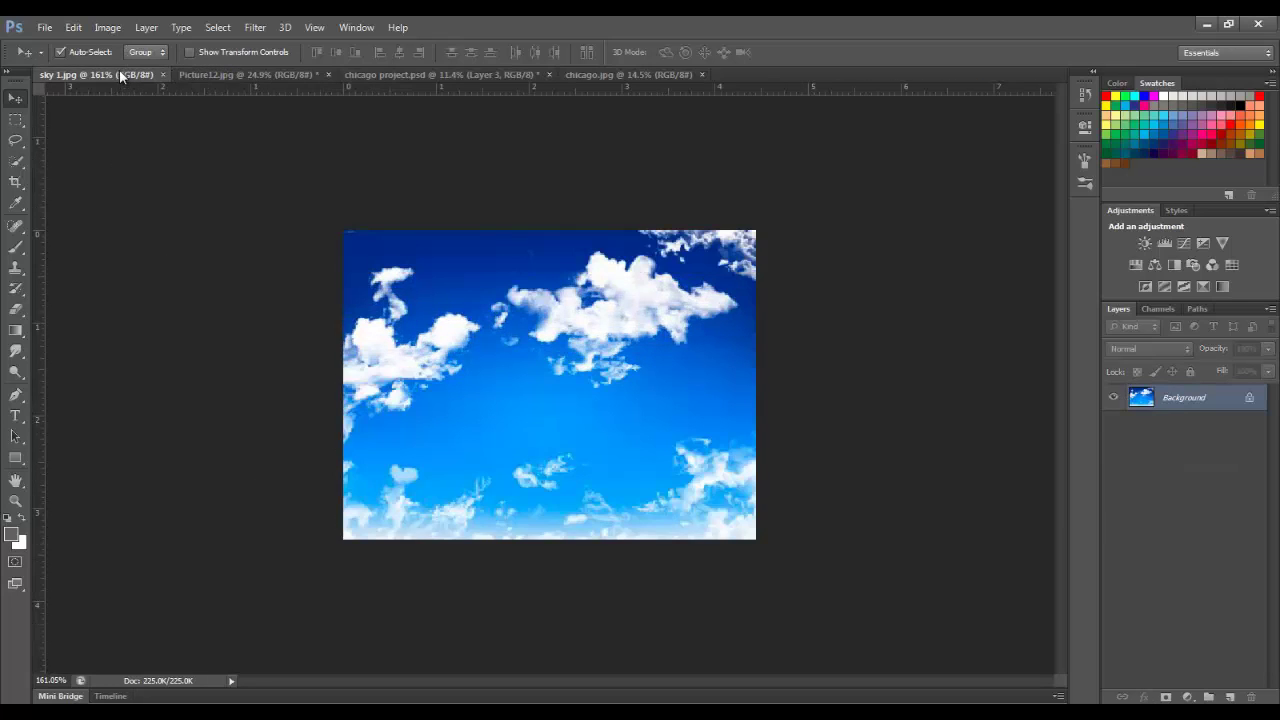
left_click(223, 74)
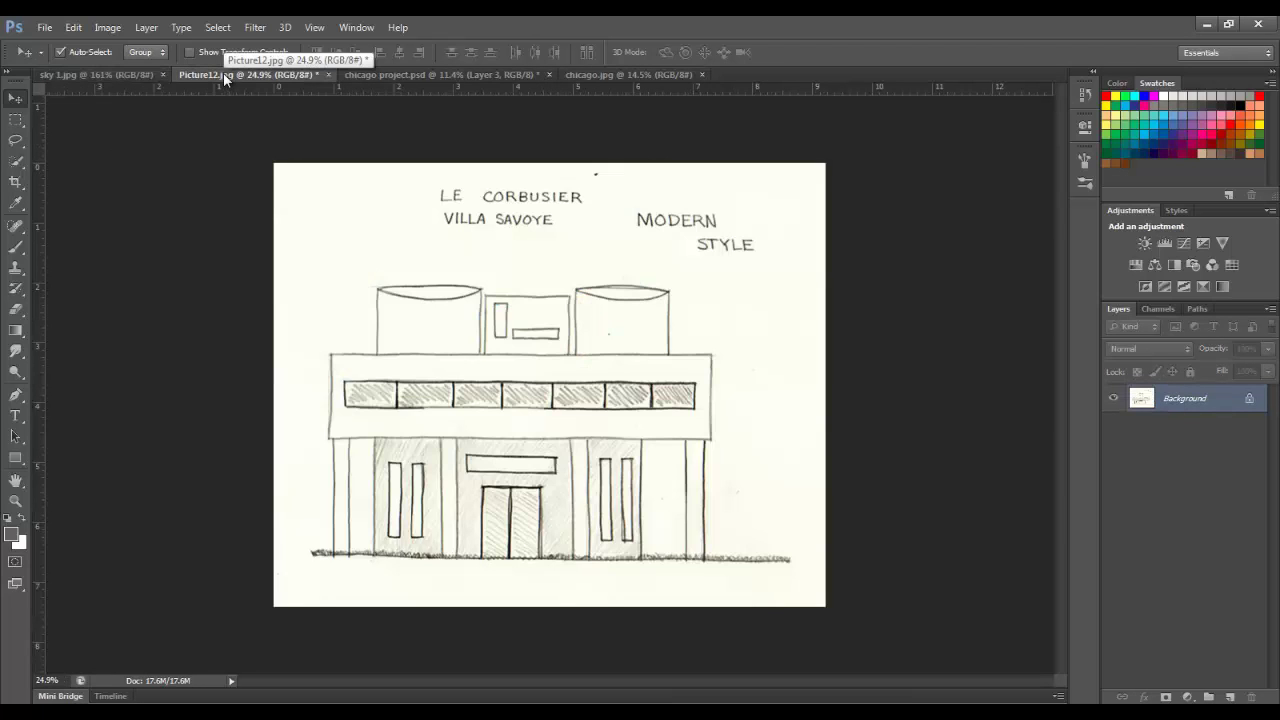
left_click(105, 27)
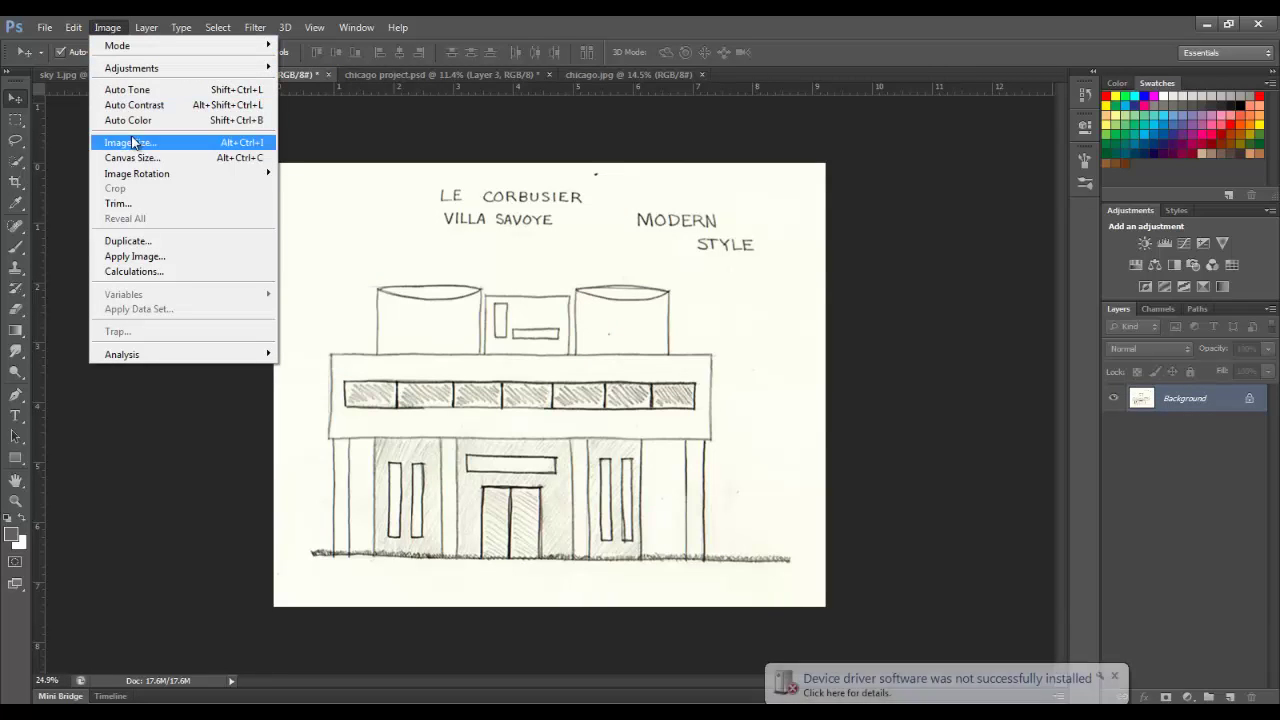
left_click(130, 142)
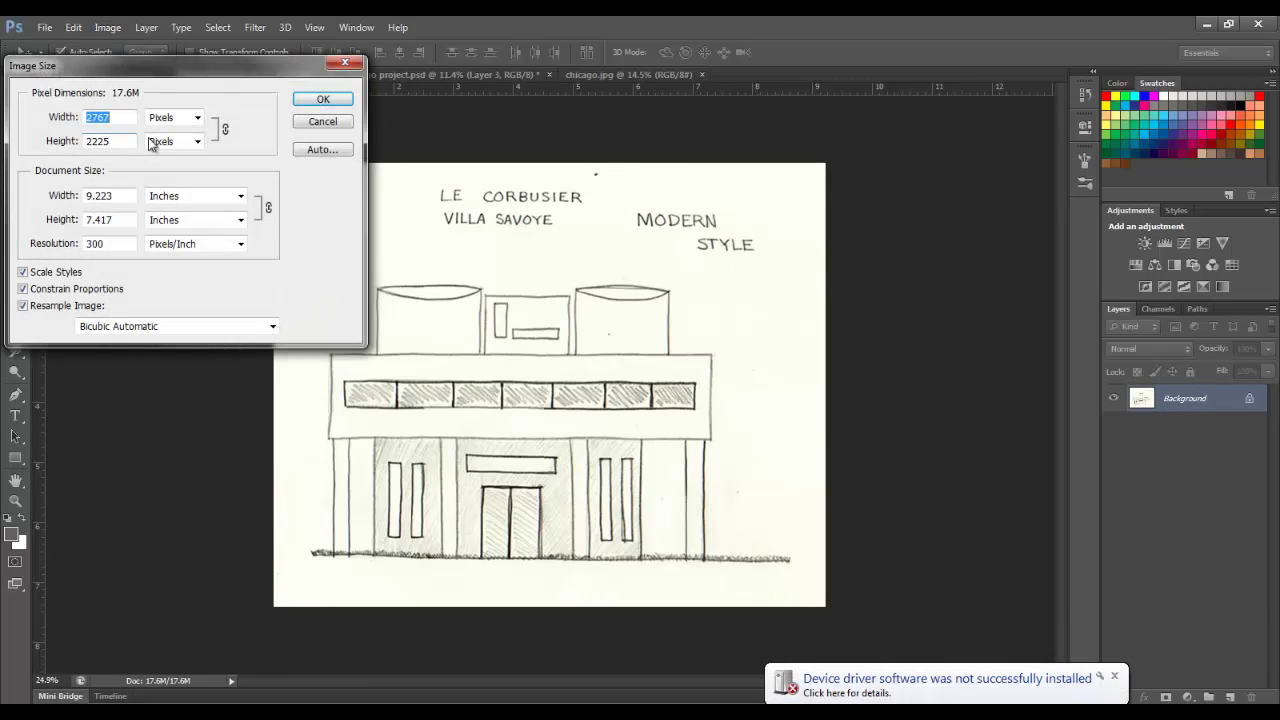
left_click_drag(197, 82, 287, 86)
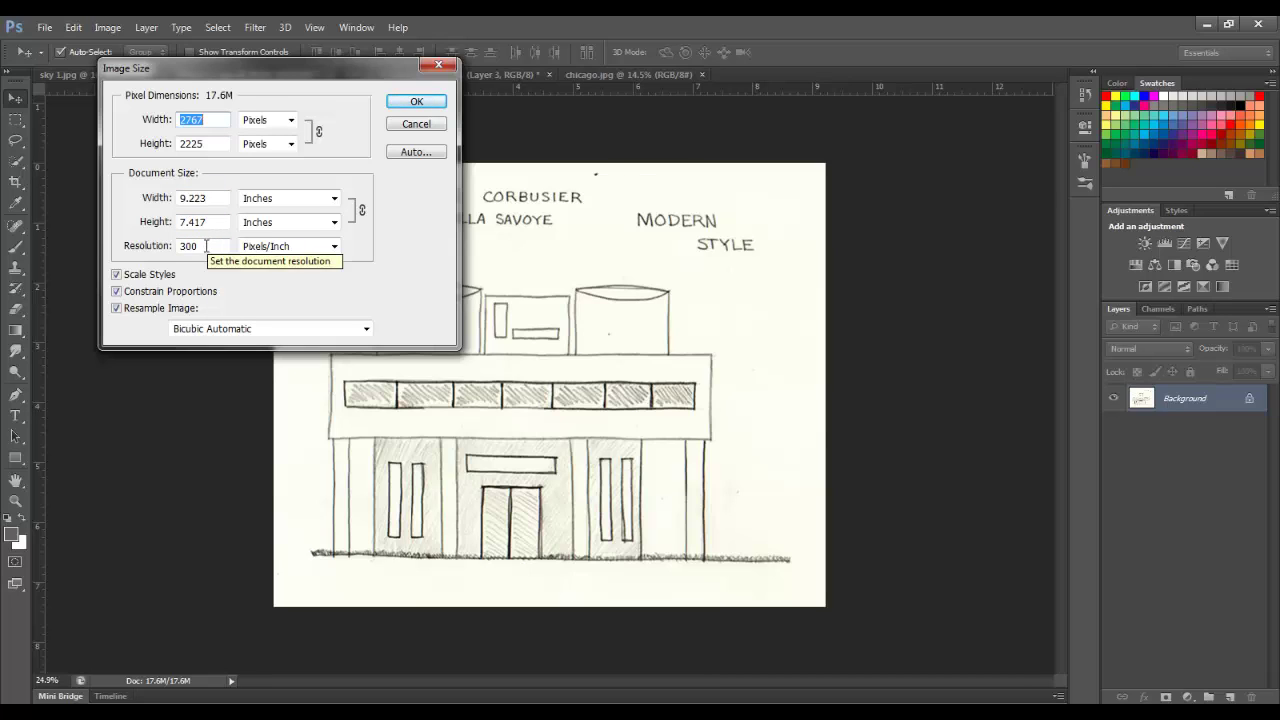
Replace the Villa Savoye sketch's resolution with 72 pixels per inch
double_click(205, 245)
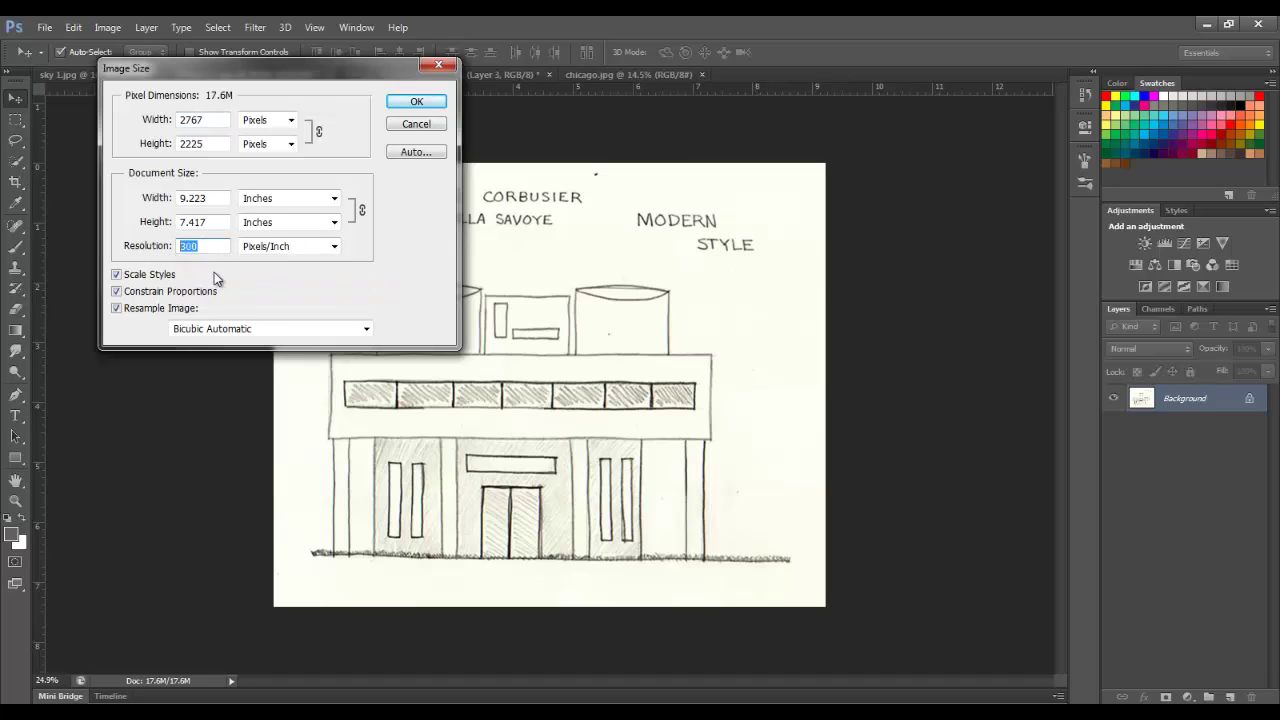
type("72")
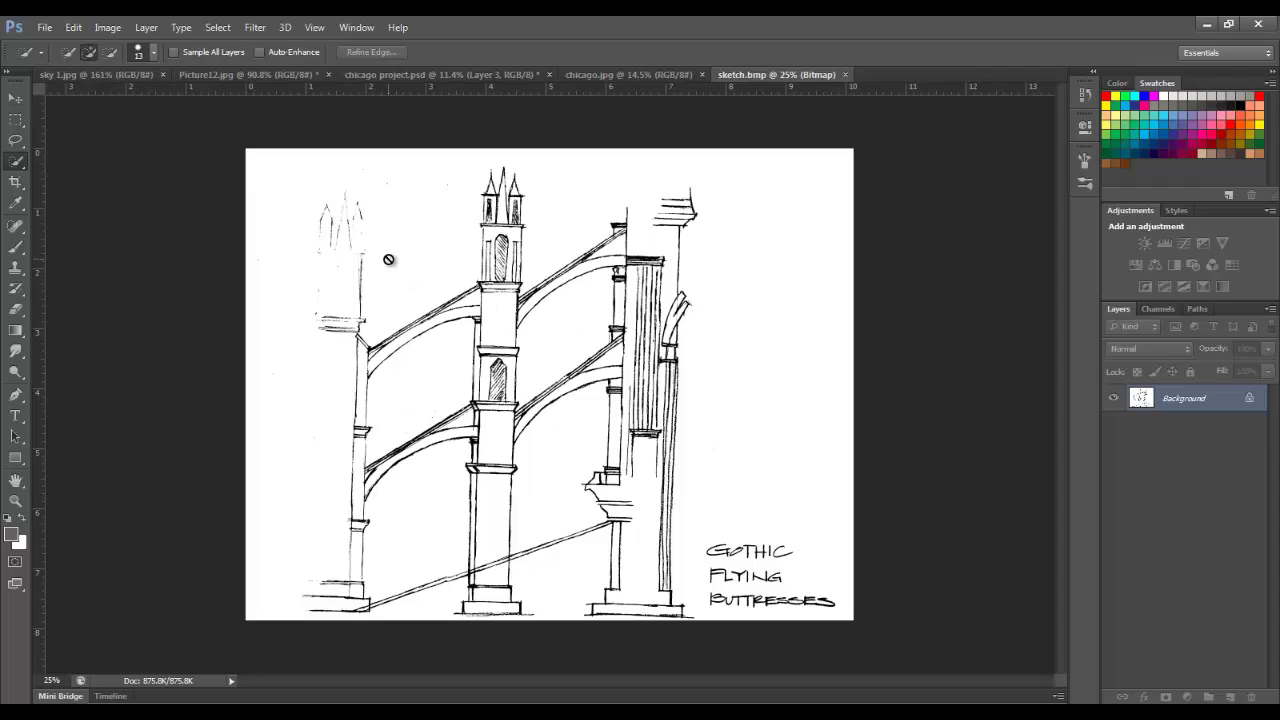
Try Quick Selection on the Bitmap-mode sketch, dismiss the error, and check its colour mode
left_click(838, 260)
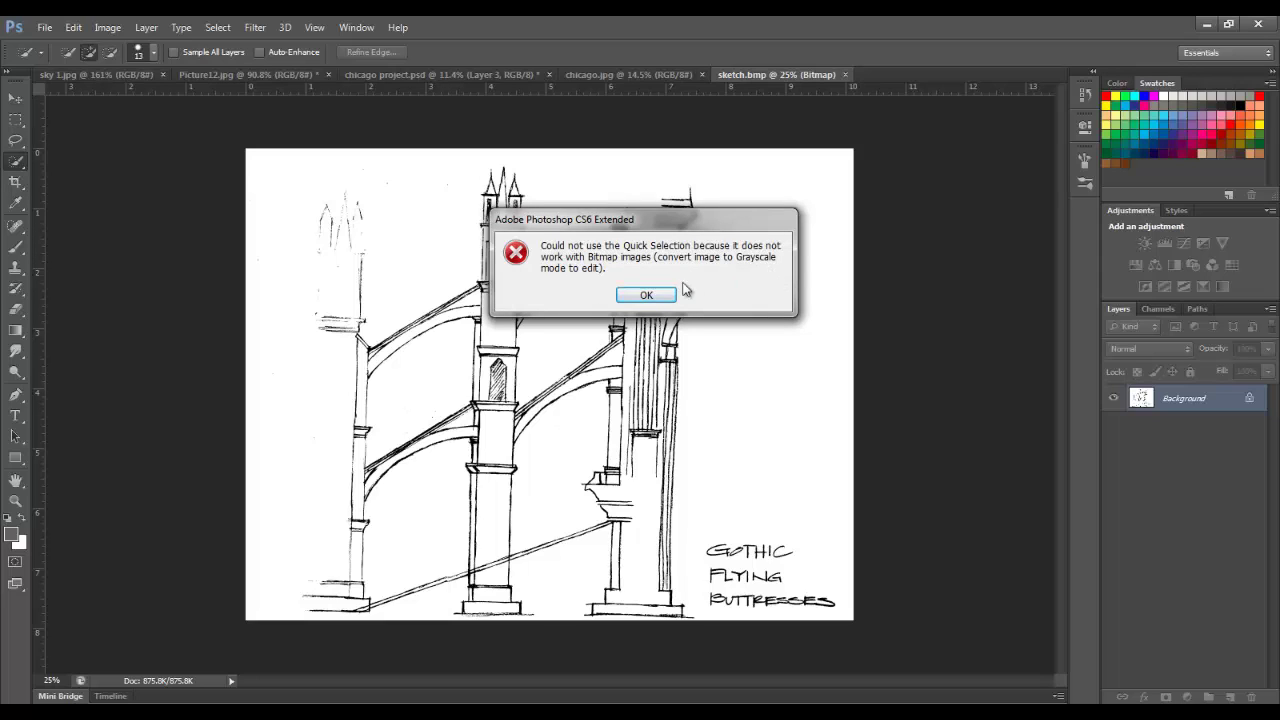
left_click(647, 295)
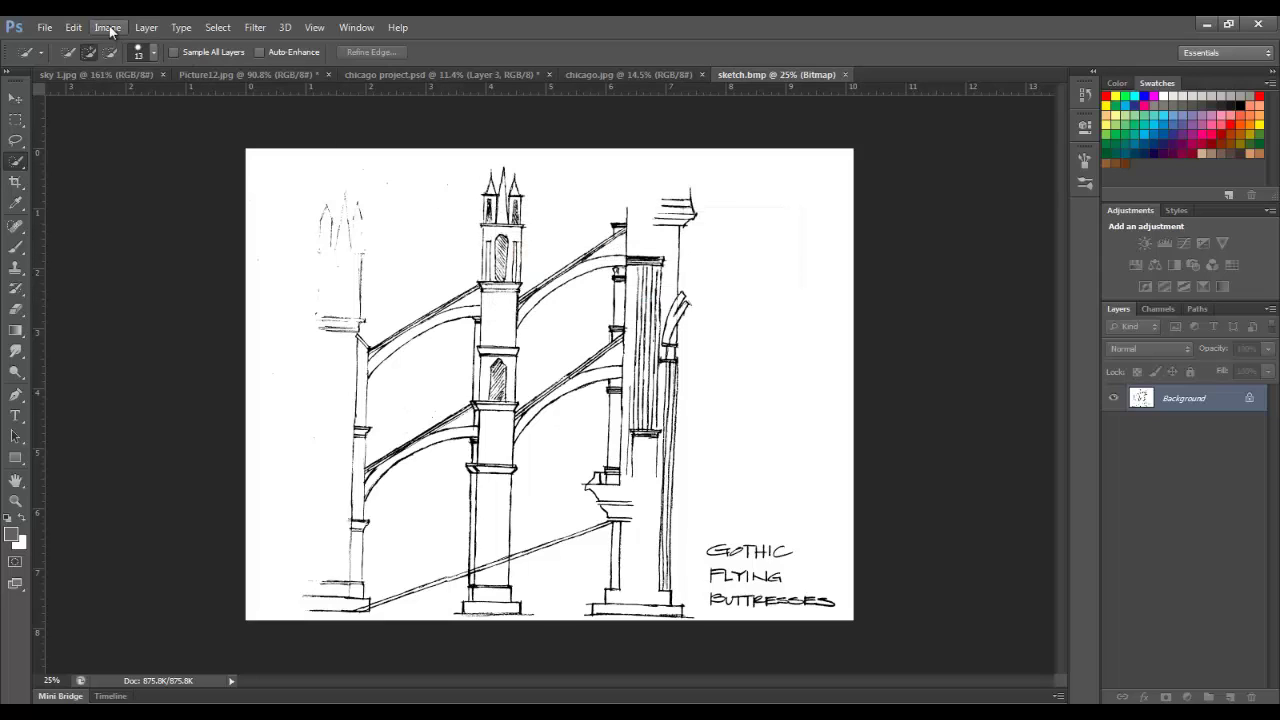
left_click(73, 27)
mouse_move(111, 47)
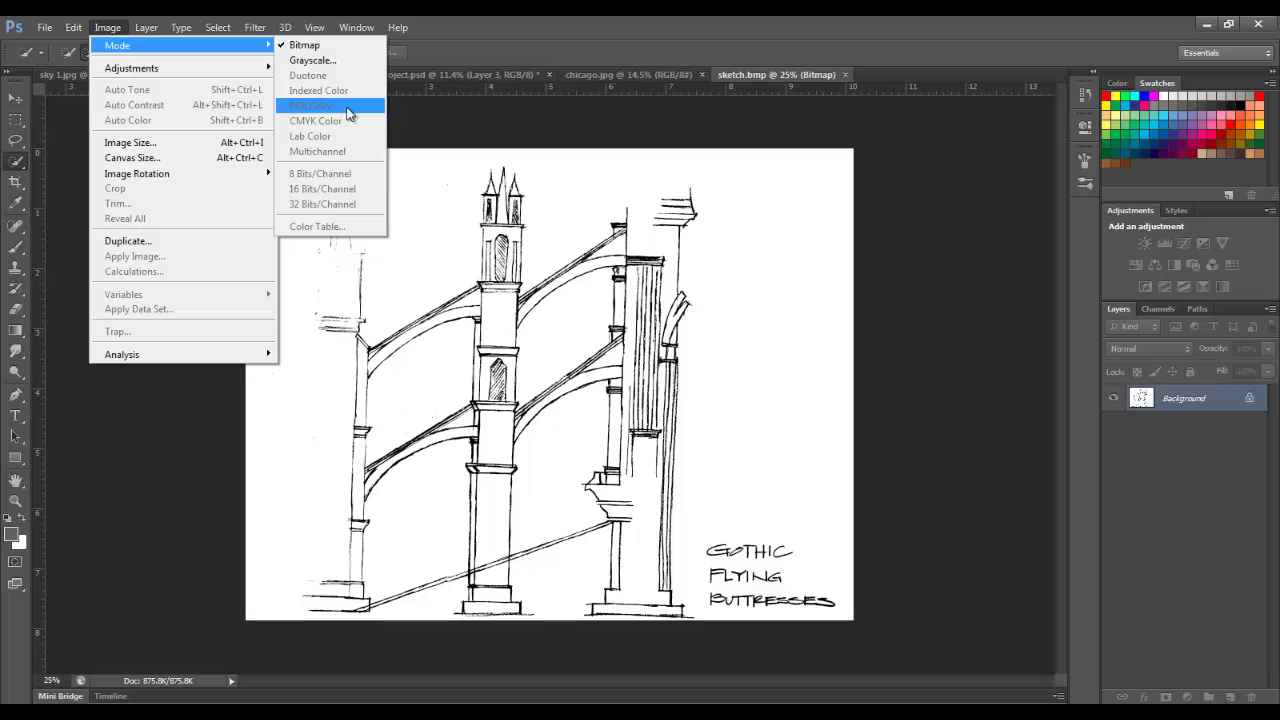
left_click(451, 41)
Switch to sky 1.jpg and check its colour mode (RGB Color, 8 bits per channel)
left_click(109, 74)
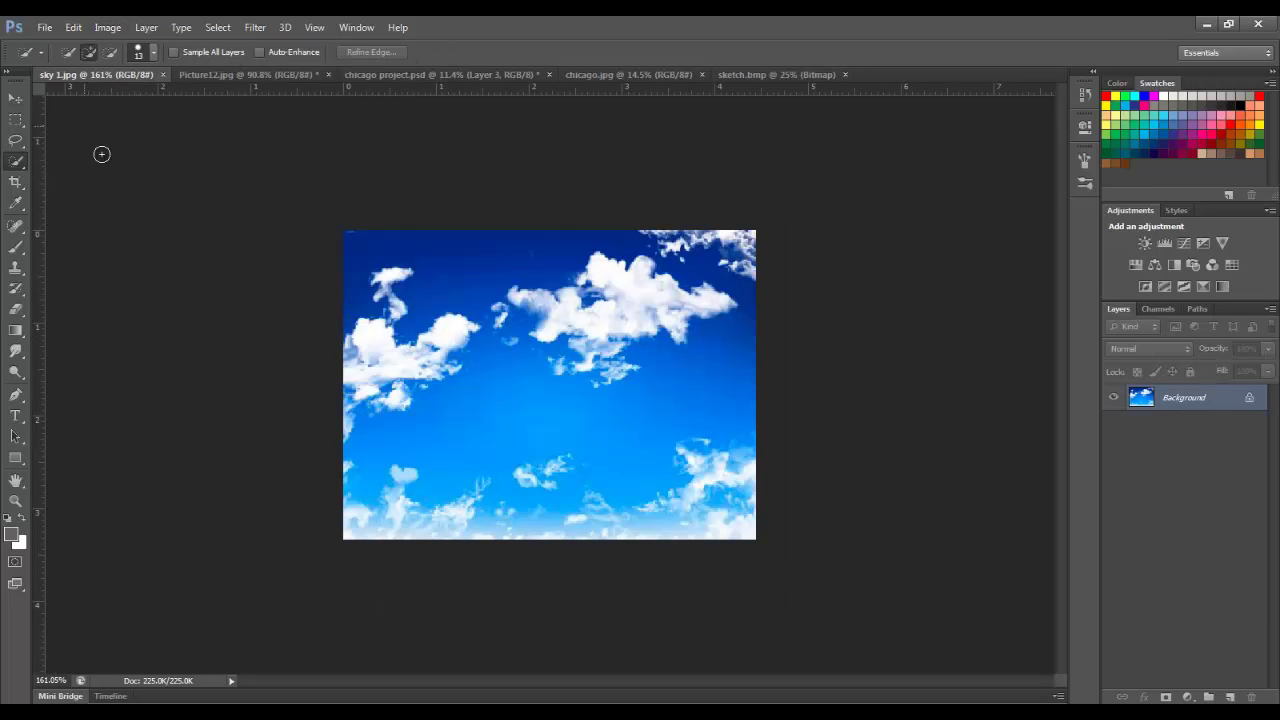
left_click(108, 27)
mouse_move(112, 50)
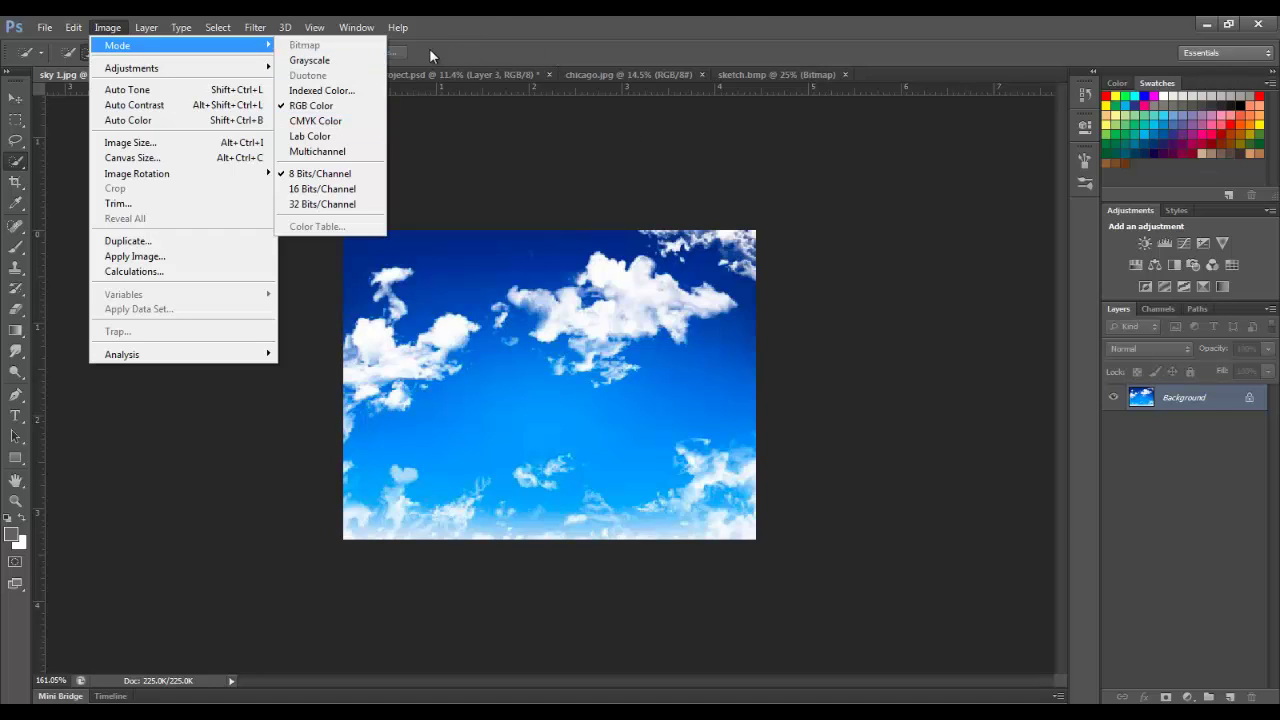
Compare chicago project.psd with the zoomed-in black-and-white chicago.jpg sketch, then return to the project
left_click(454, 38)
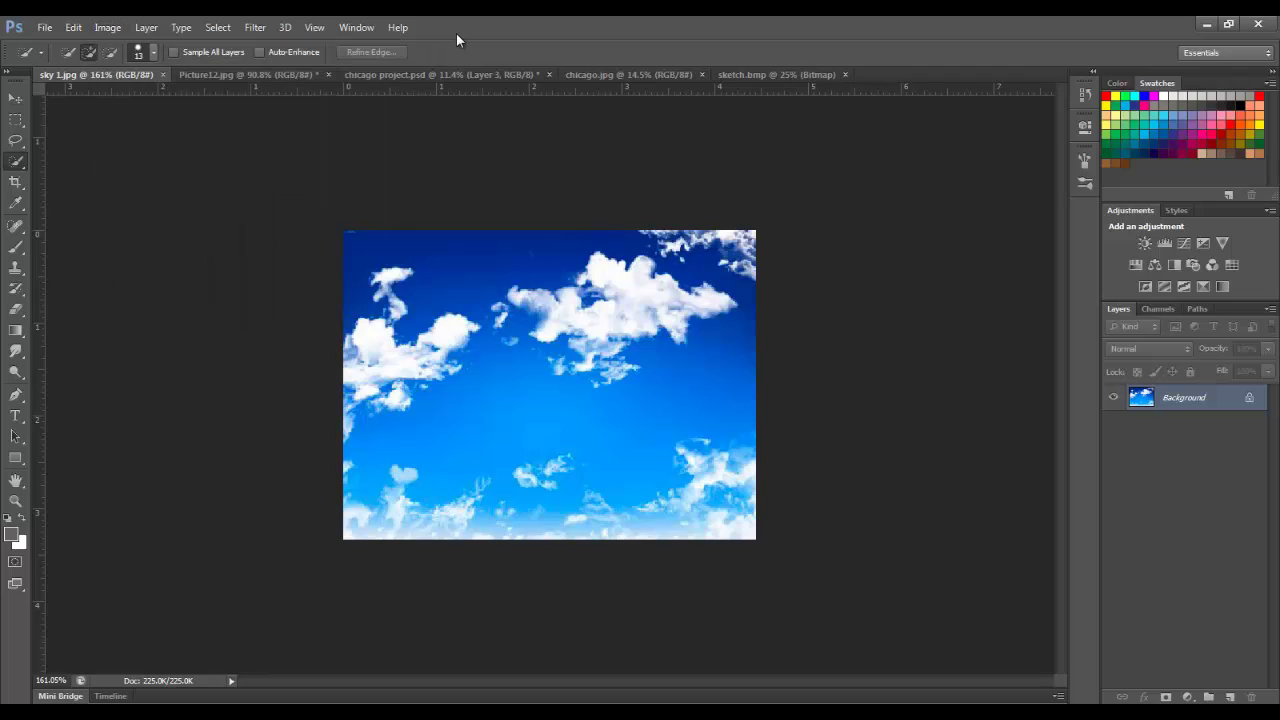
left_click(505, 75)
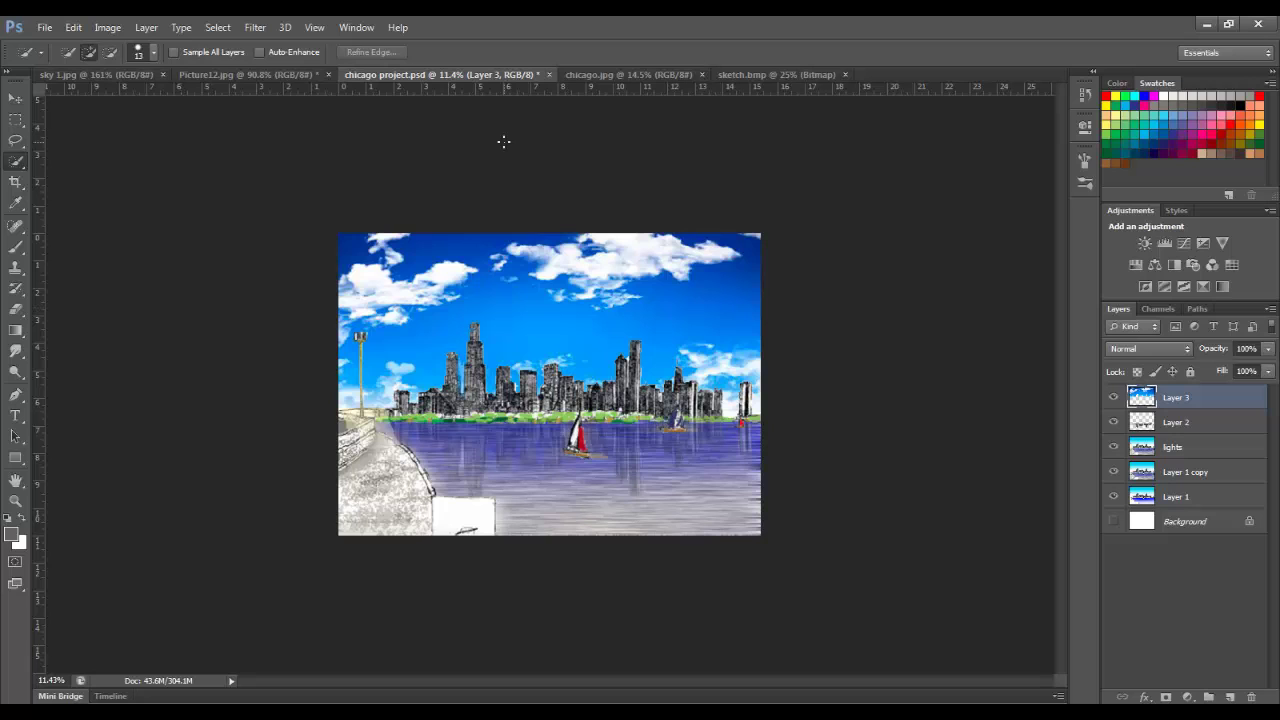
left_click(635, 75)
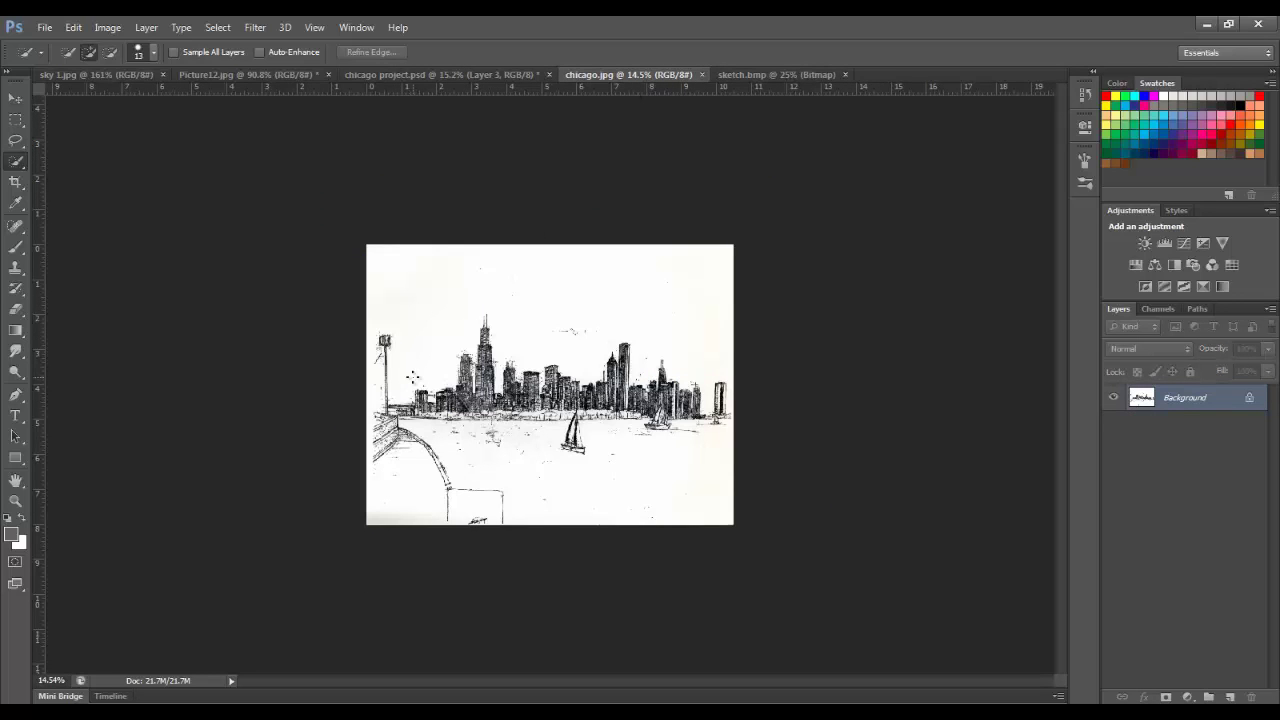
scroll(412, 377, "up", 3)
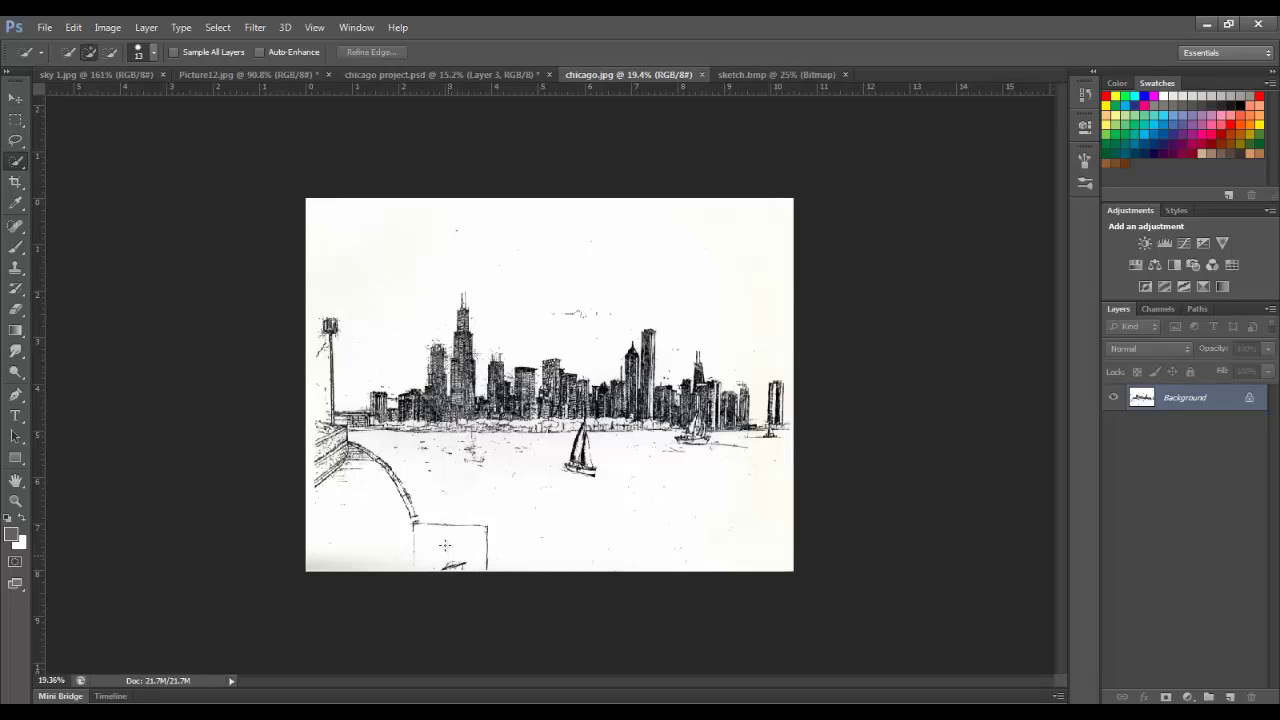
left_click(487, 74)
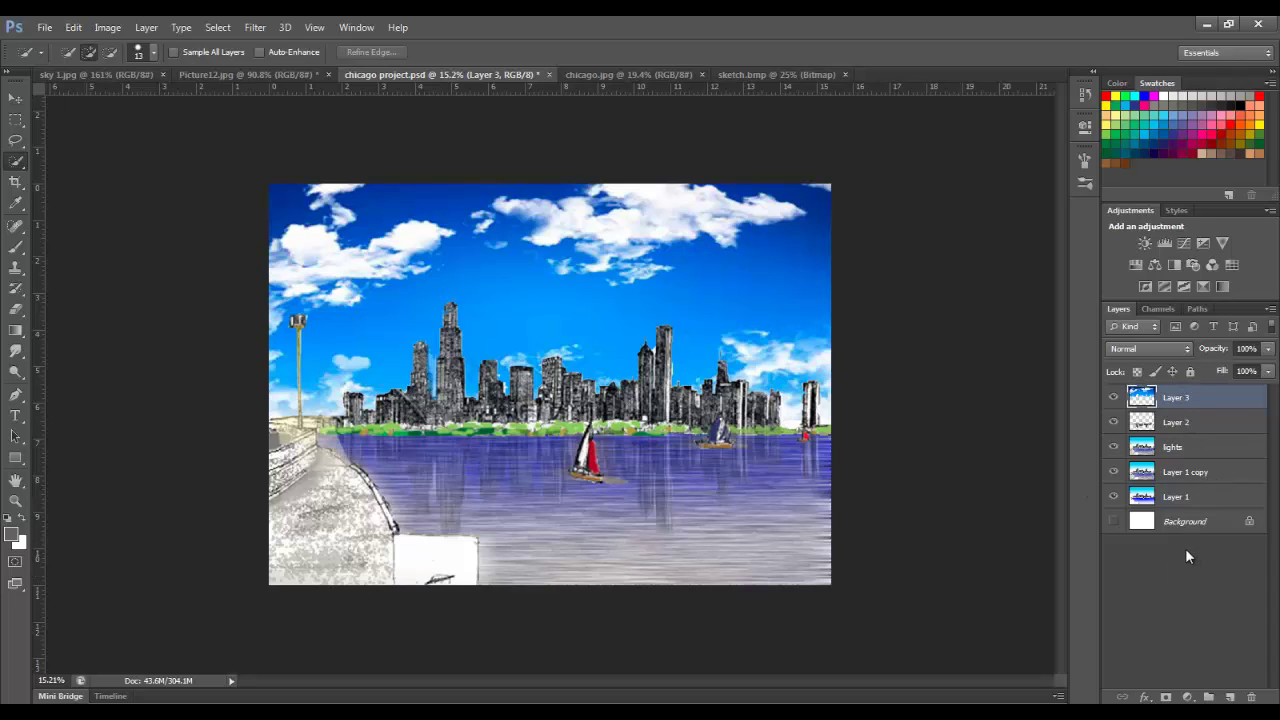
left_click(1114, 398)
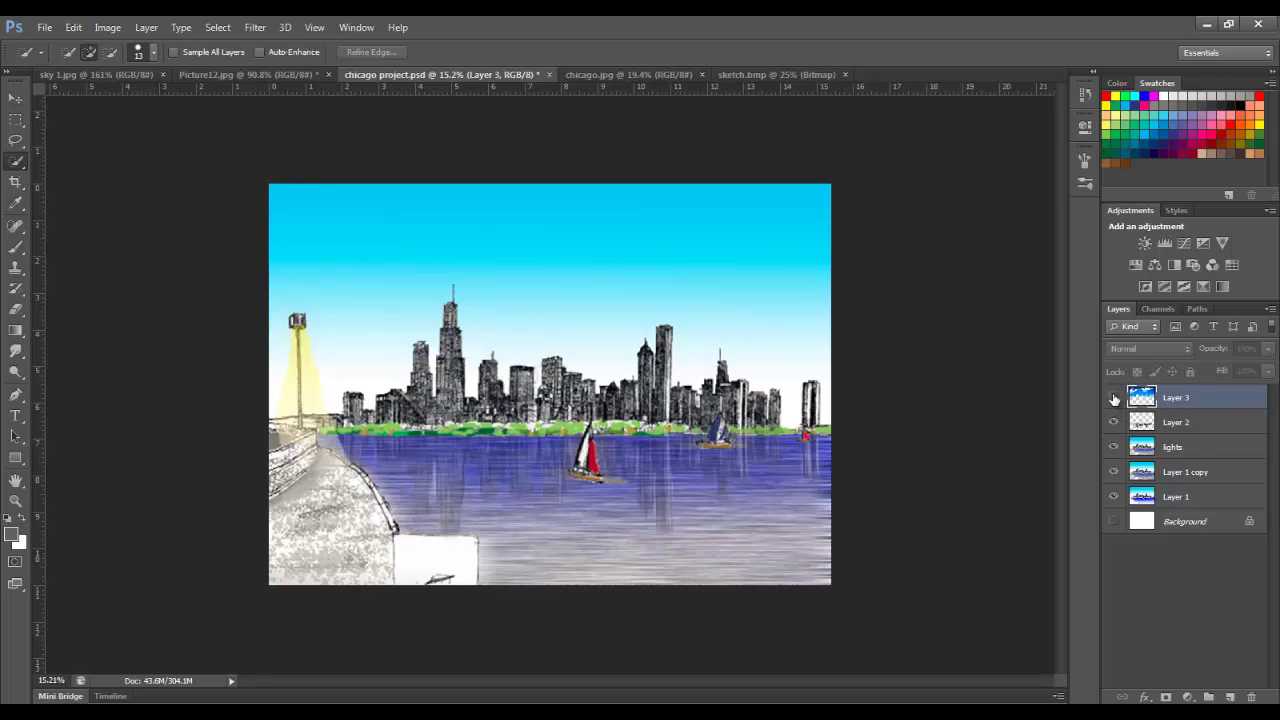
left_click(1113, 399)
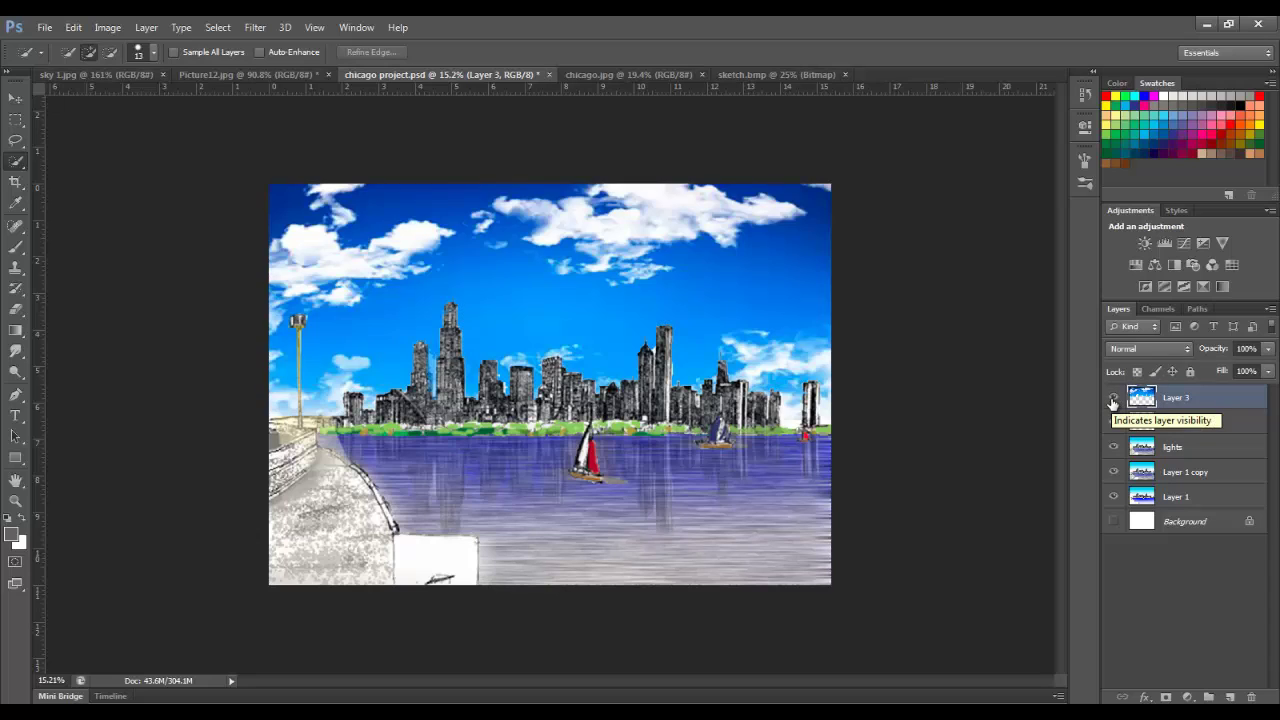
left_click(1113, 400)
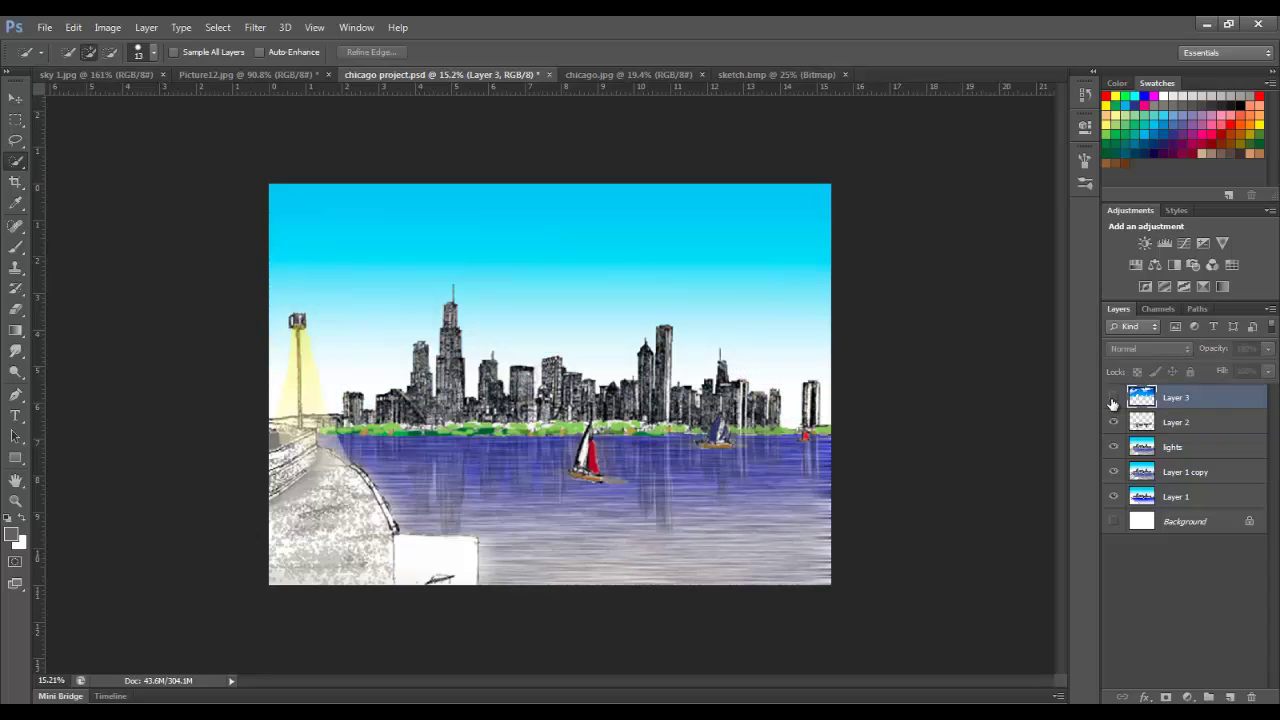
double_click(1113, 401)
left_click(1114, 400)
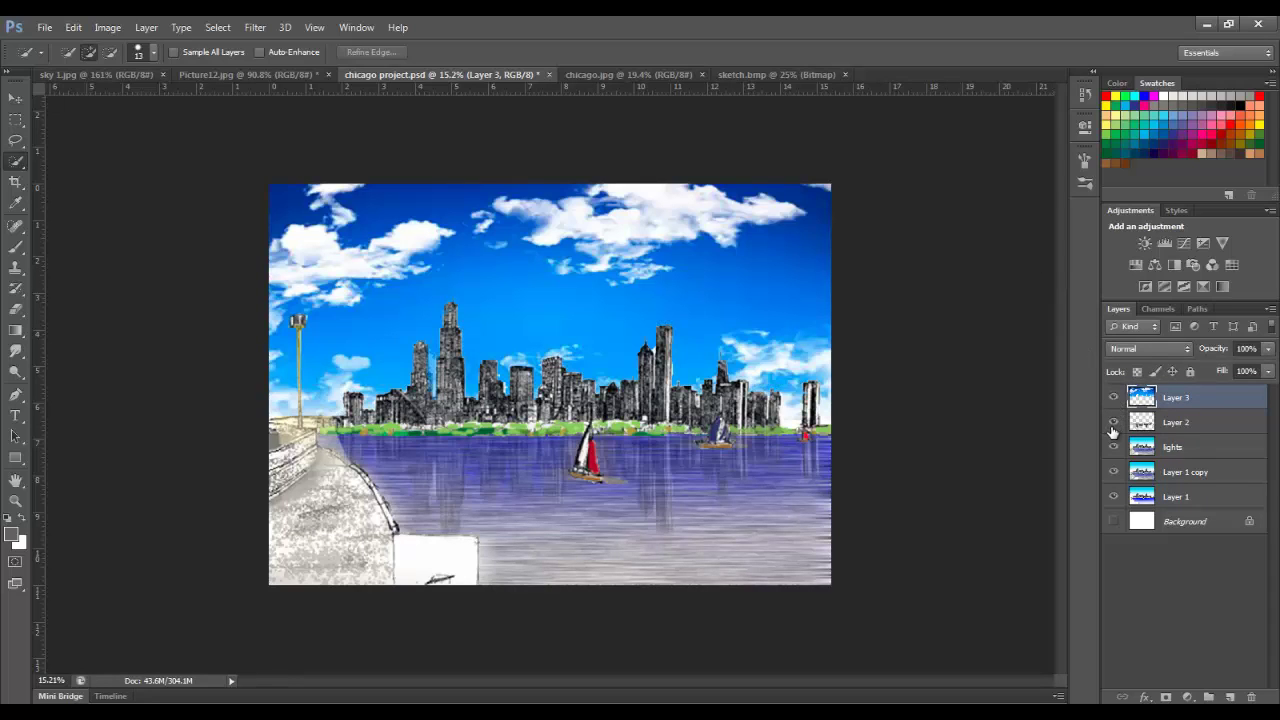
left_click(1114, 422)
left_click(1114, 422)
left_click(1114, 422)
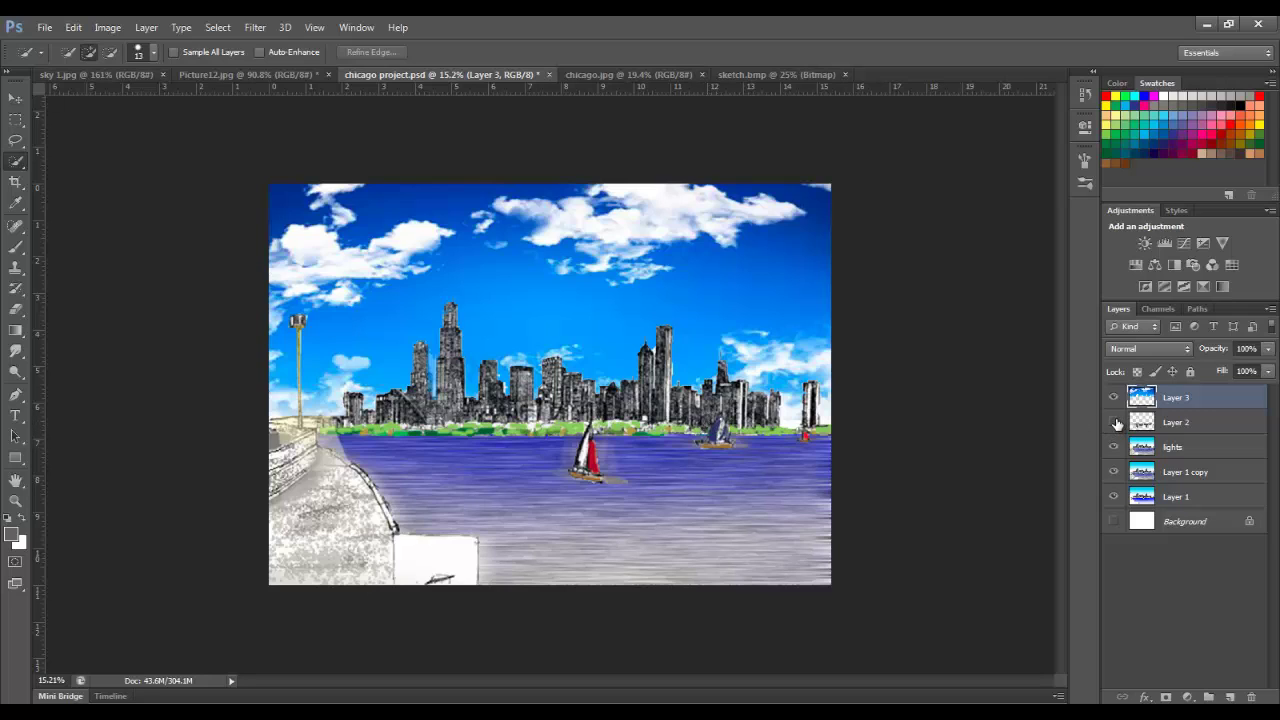
left_click(1114, 422)
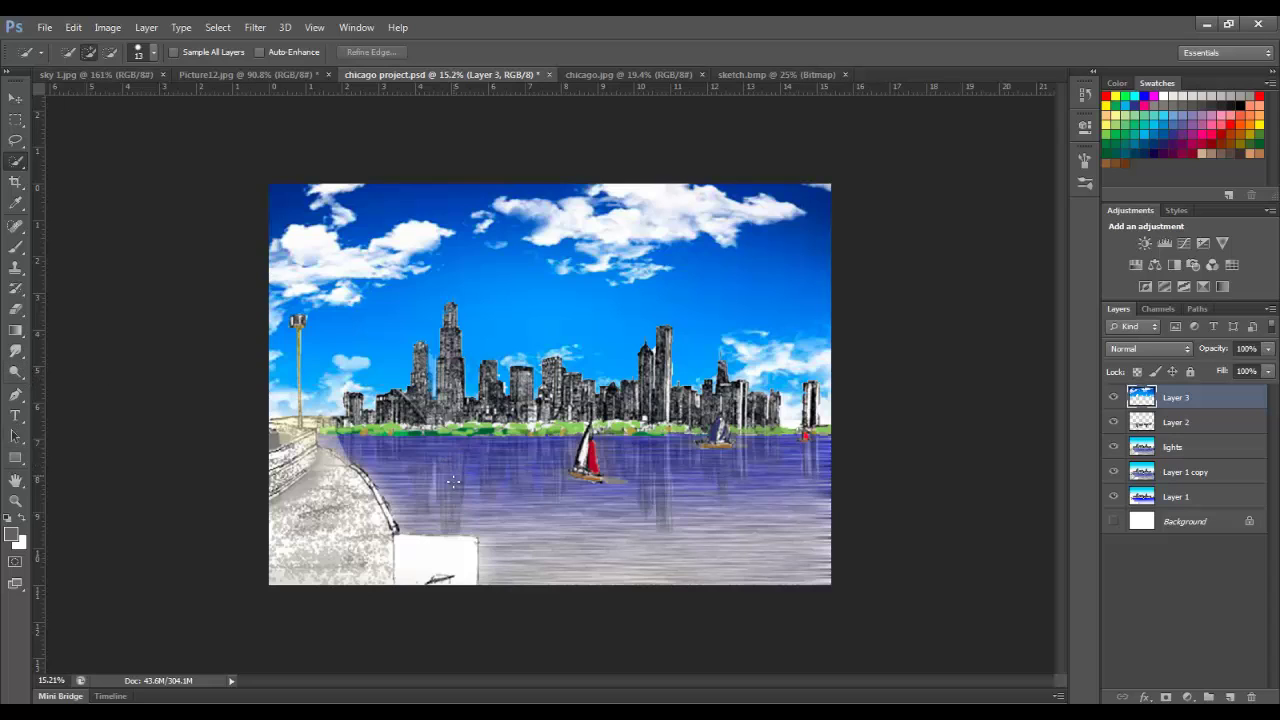
left_click(218, 27)
mouse_move(258, 32)
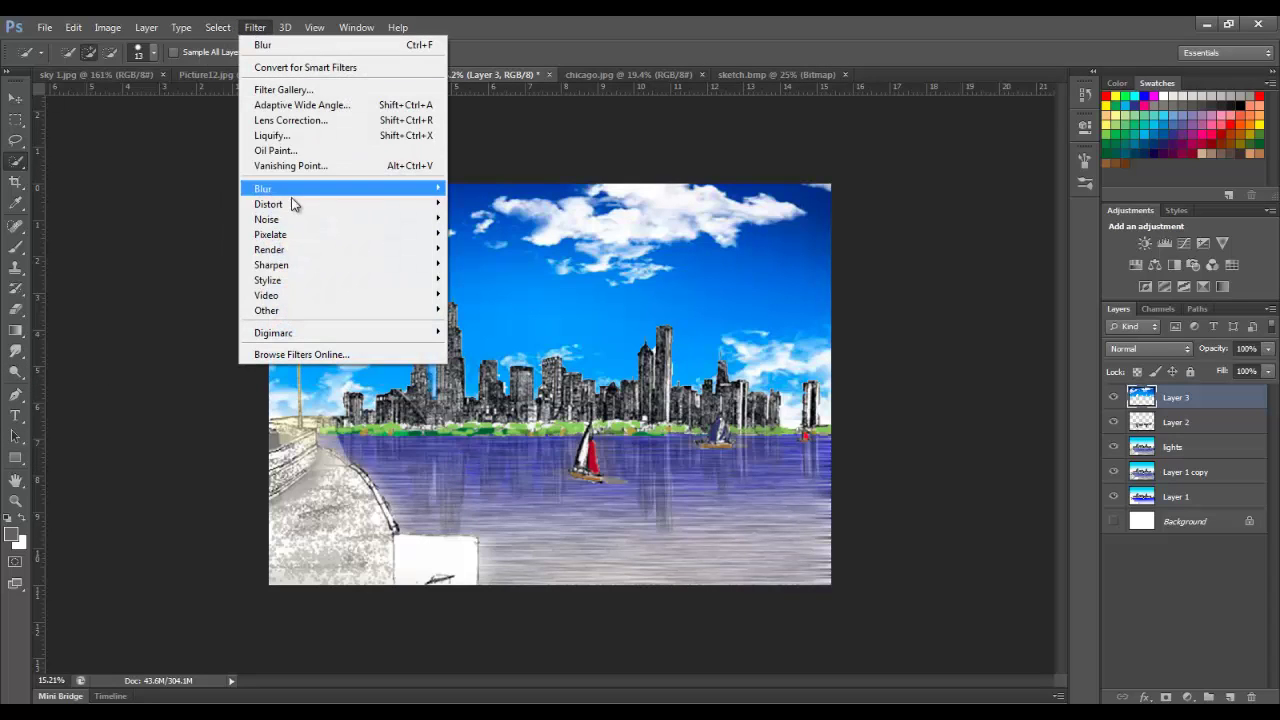
mouse_move(309, 200)
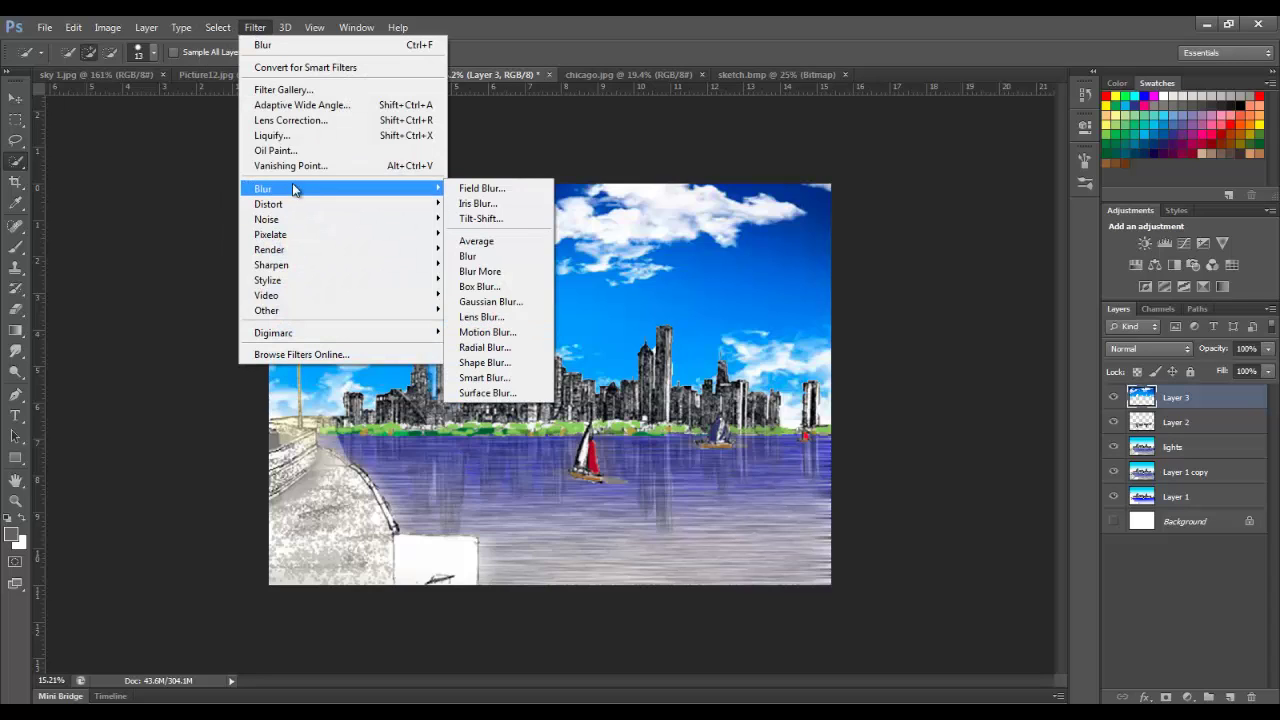
mouse_move(307, 222)
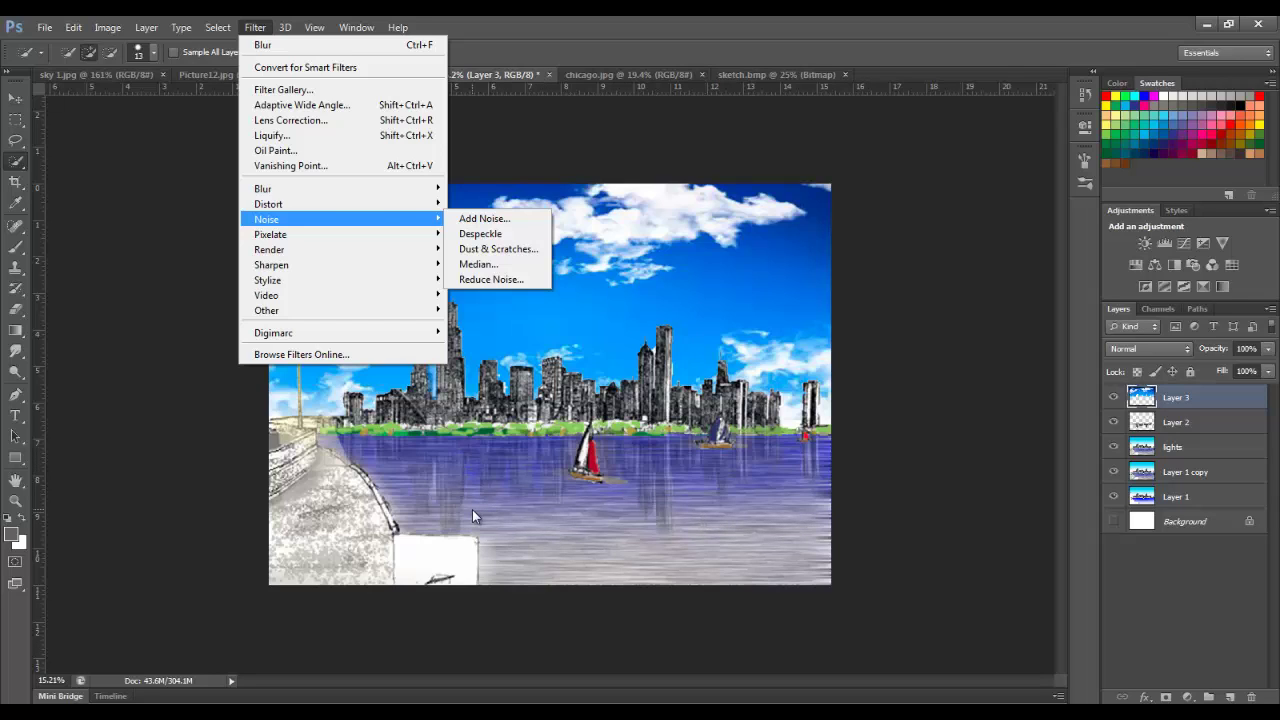
left_click(1116, 424)
left_click(1116, 424)
left_click(1116, 425)
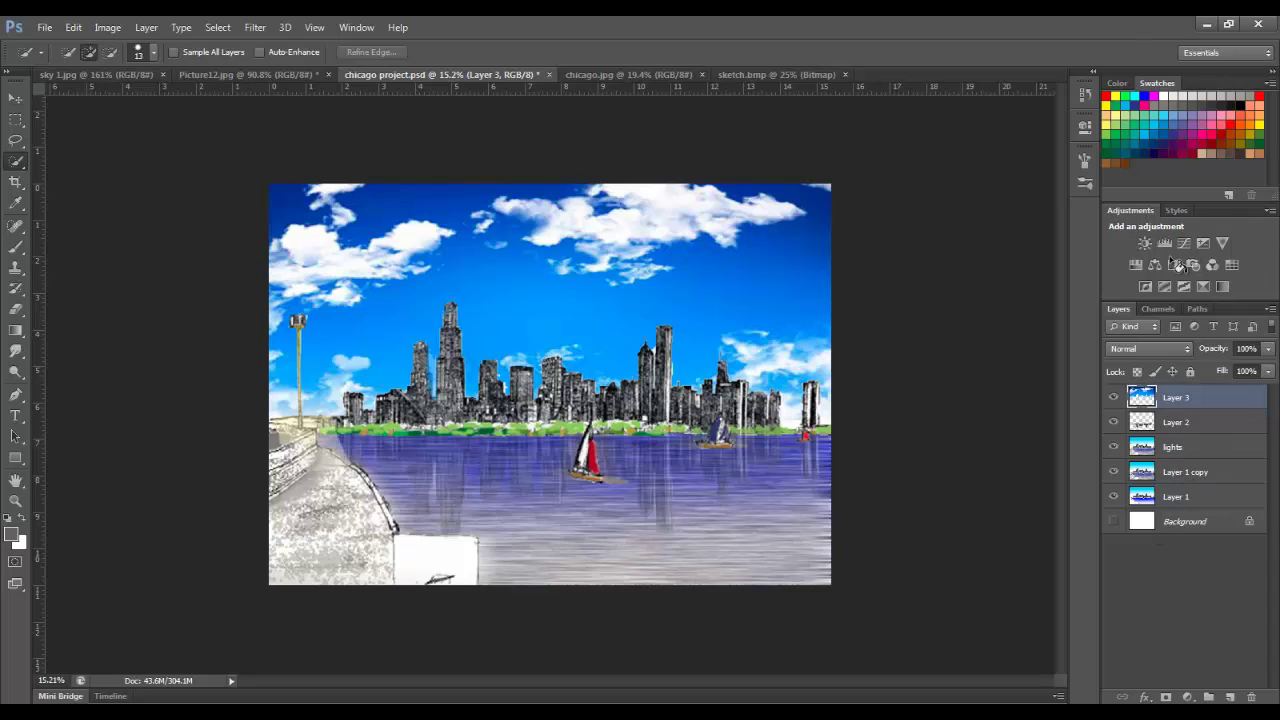
Add a Brightness/Contrast layer (brightness -126, contrast 22), hide Layer 3, and show History
left_click(1145, 245)
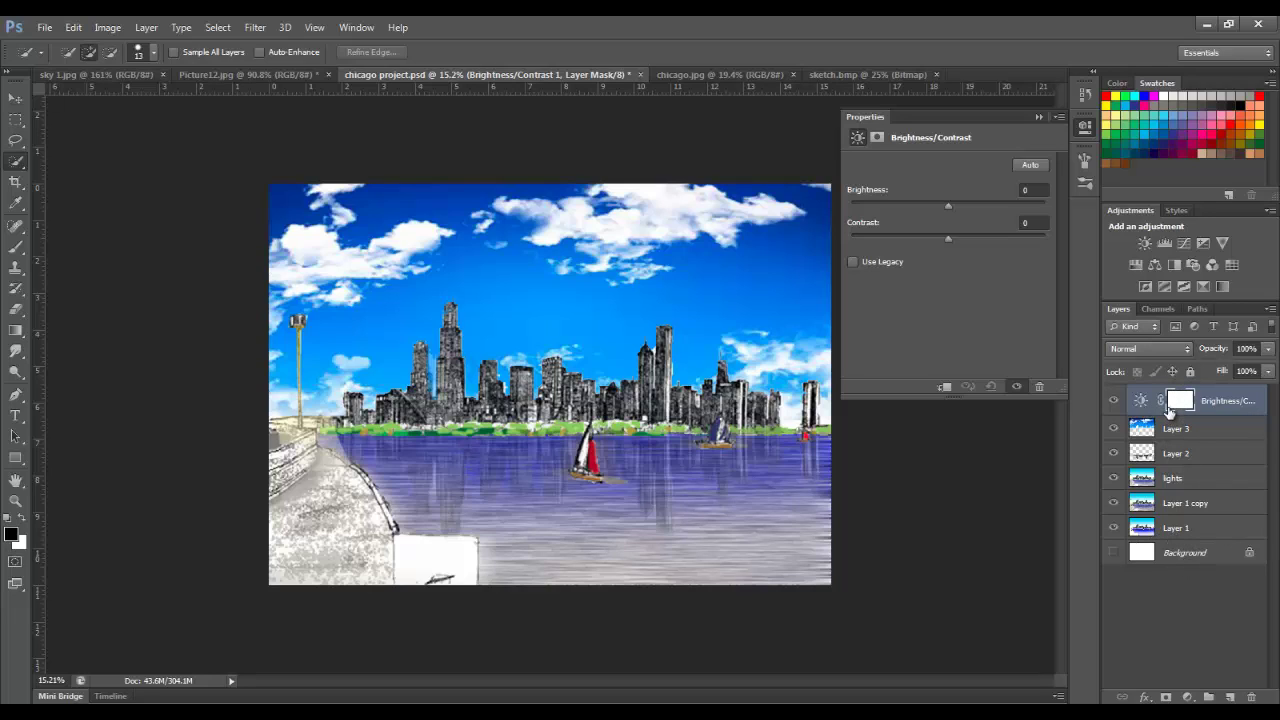
left_click_drag(946, 206, 866, 206)
left_click(1113, 429)
left_click_drag(947, 238, 986, 249)
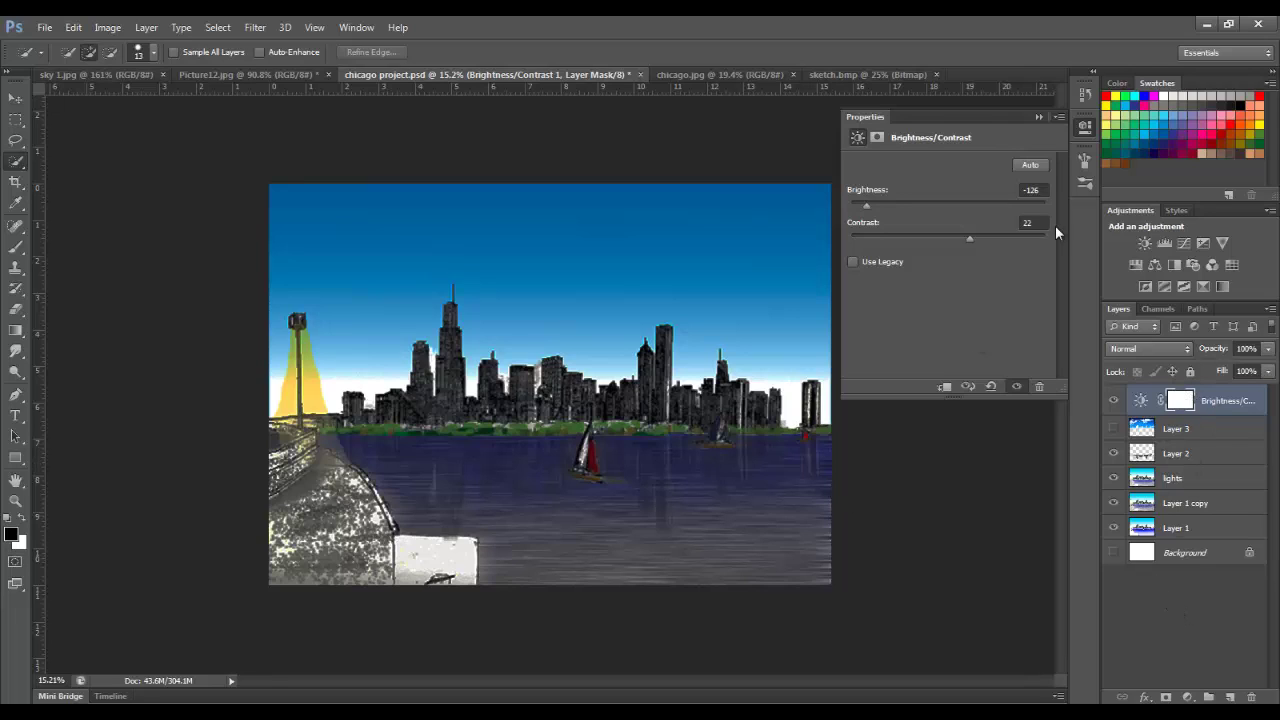
left_click(1085, 93)
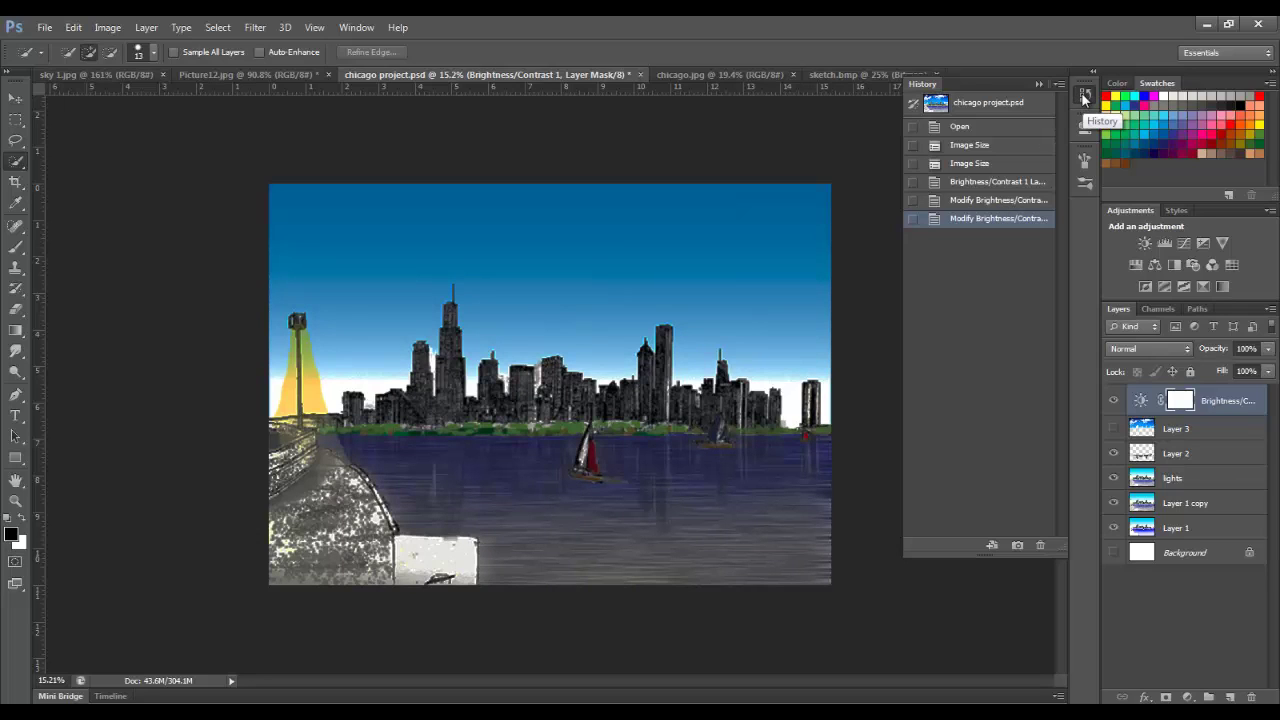
Step back in History to before the Brightness/Contrast adjustment, then reapply both changes
left_click(1000, 202)
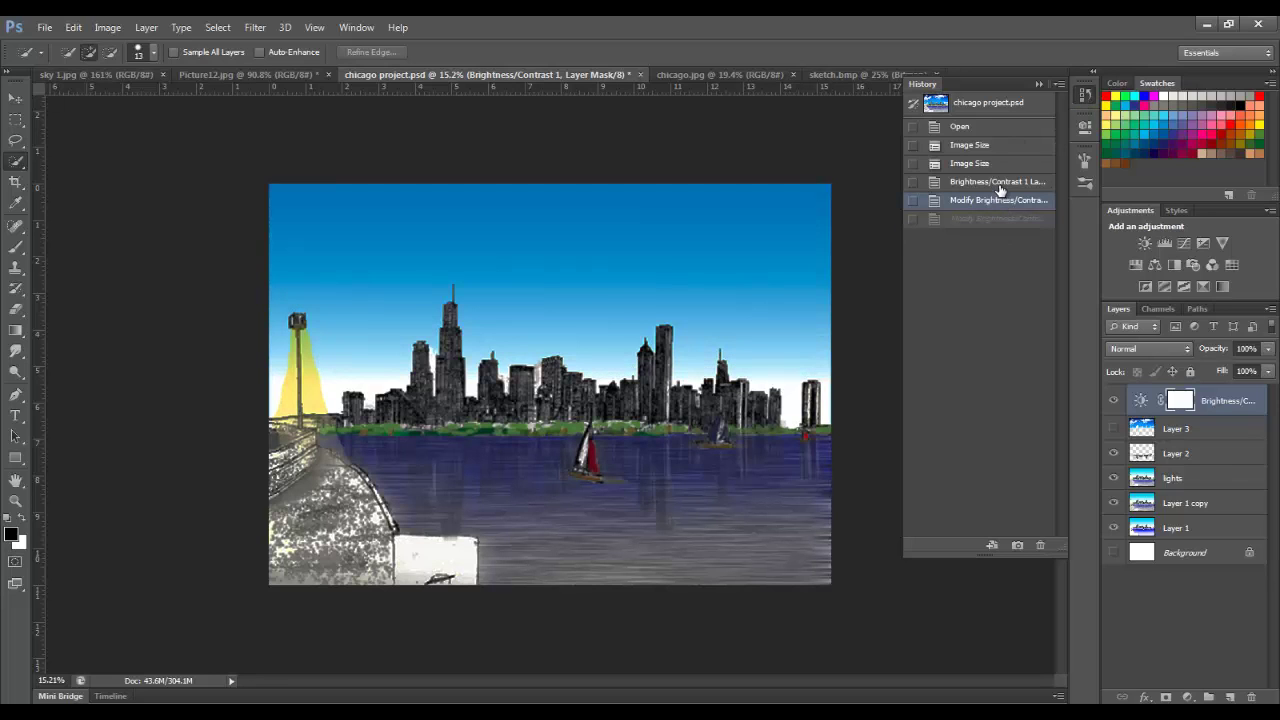
left_click(1000, 186)
left_click(993, 166)
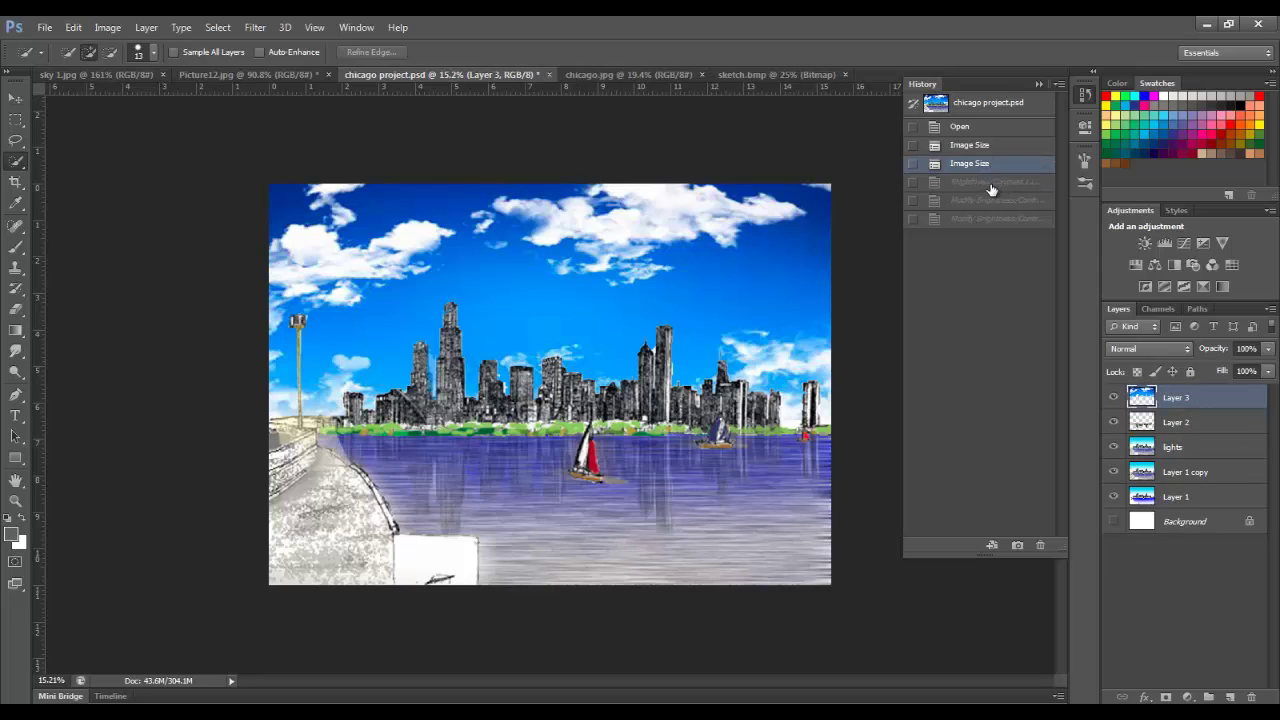
left_click(991, 183)
left_click(987, 200)
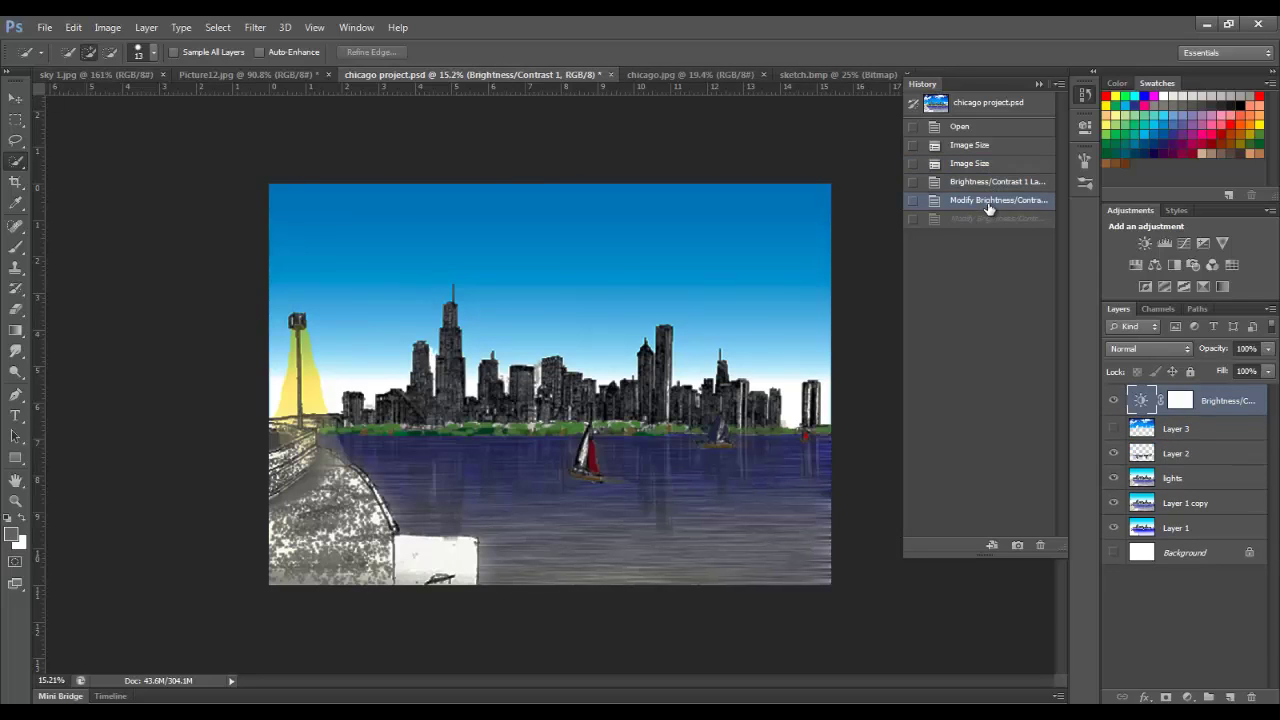
left_click(986, 219)
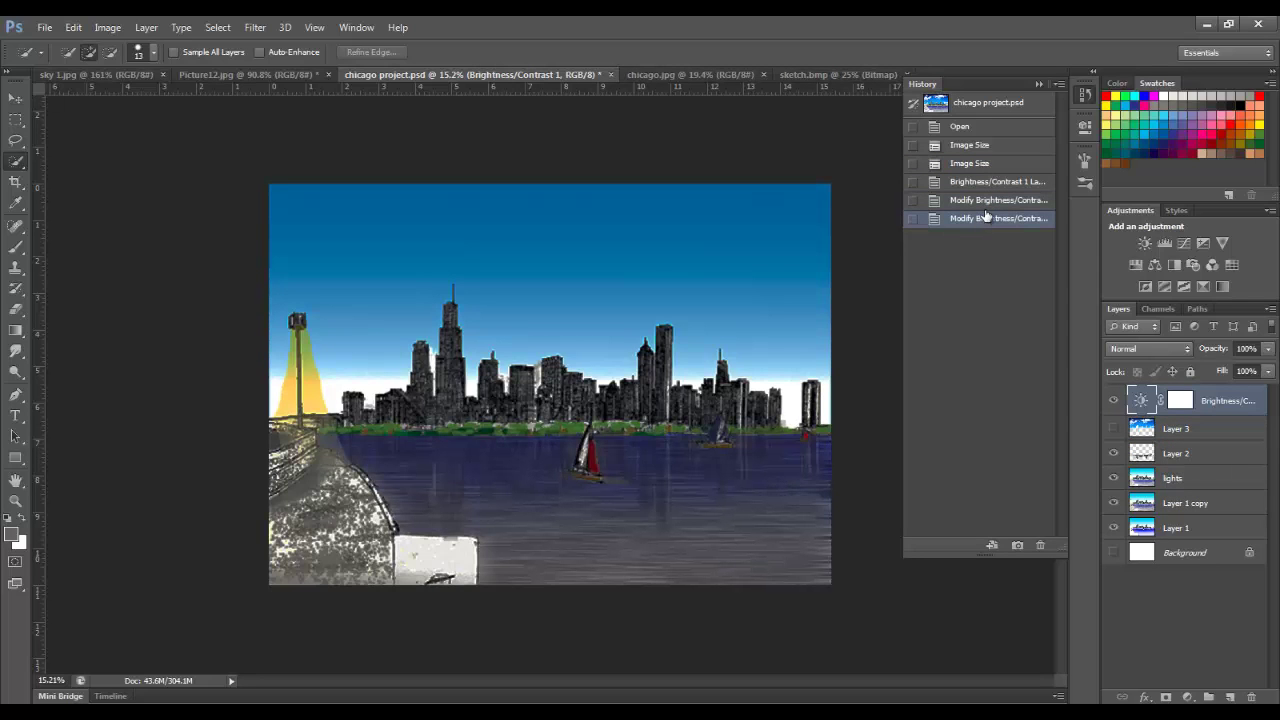
Undo both brightness/contrast changes with Ctrl+Alt+Z, then redo them from History
key("ctrl+backslash")
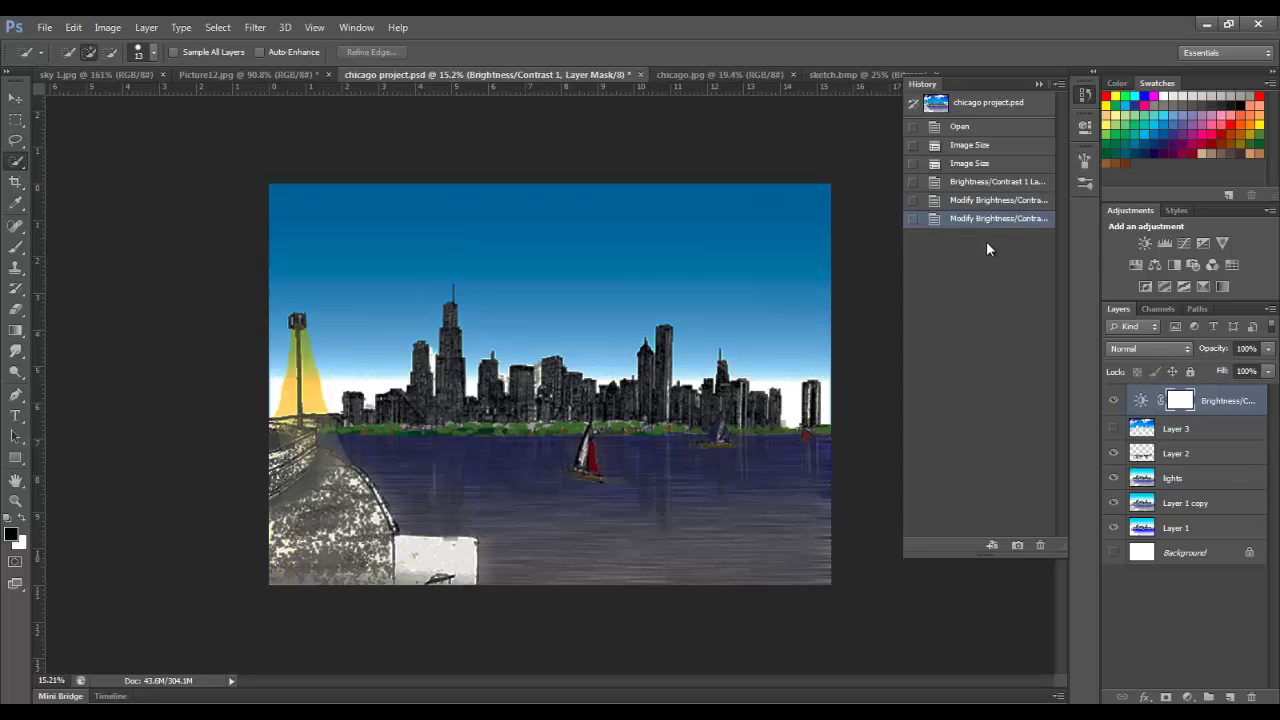
key("ctrl+alt+z")
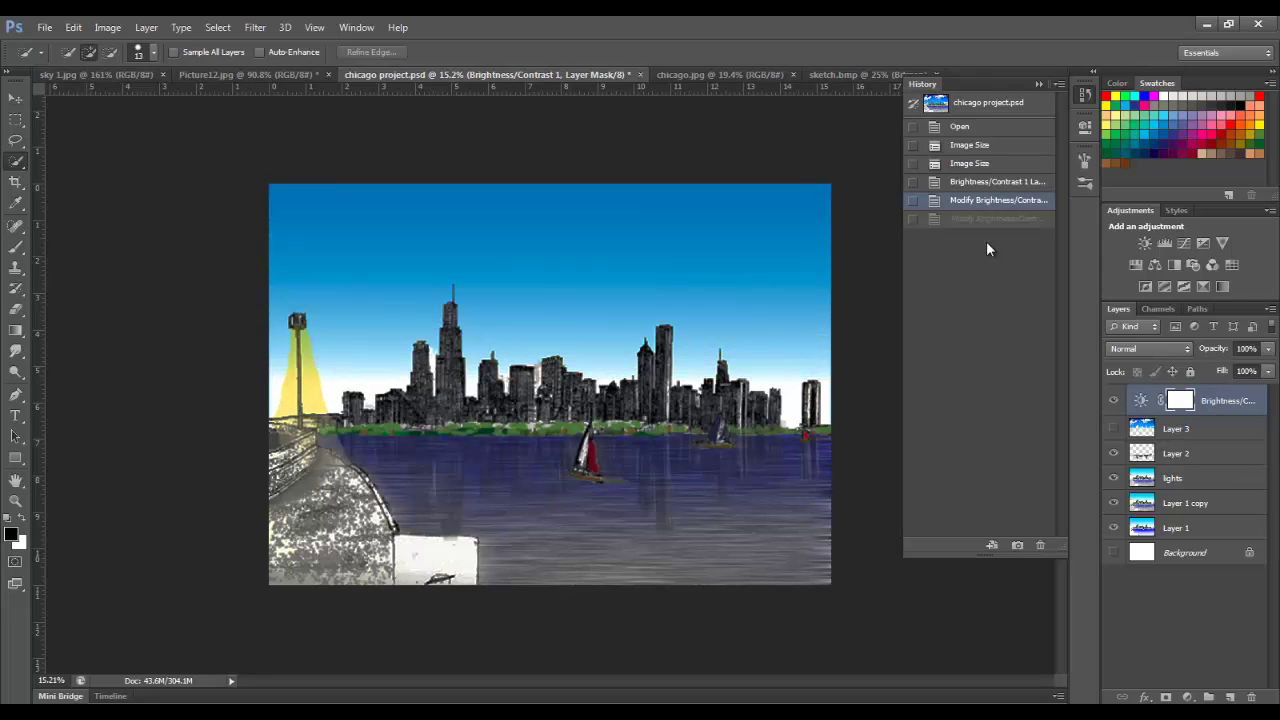
key("ctrl+alt+z")
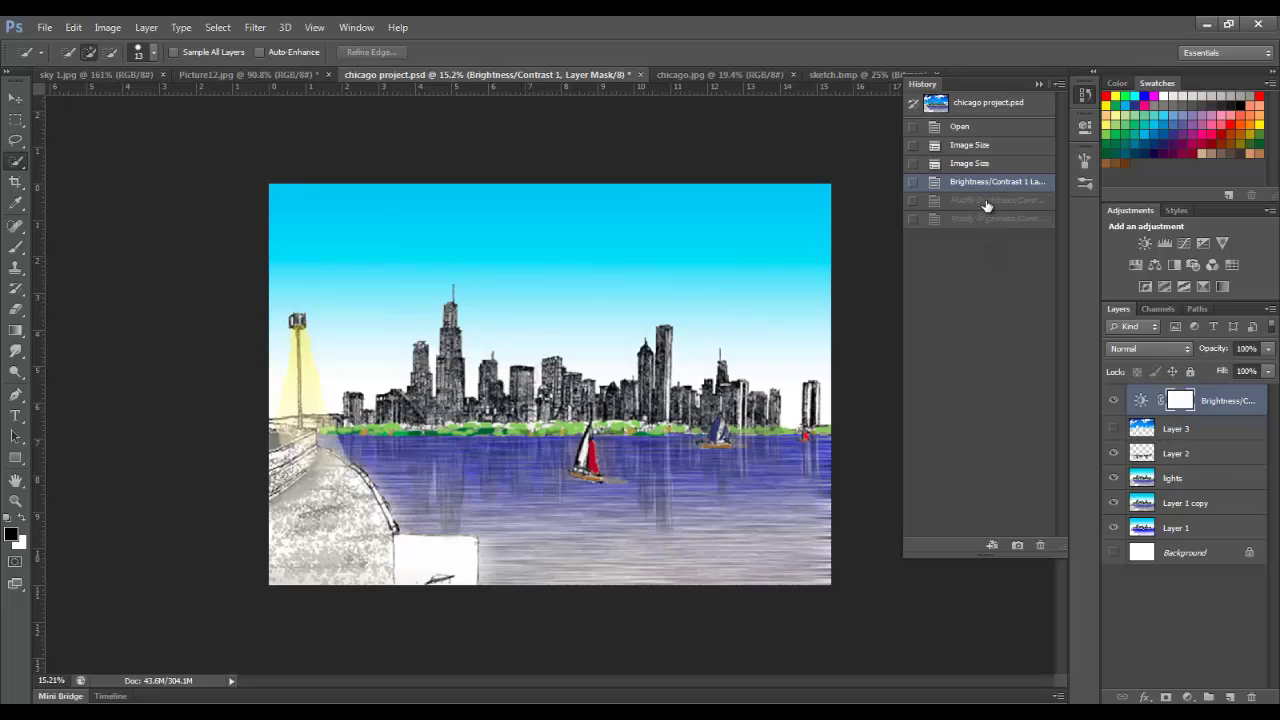
left_click(988, 205)
left_click(995, 218)
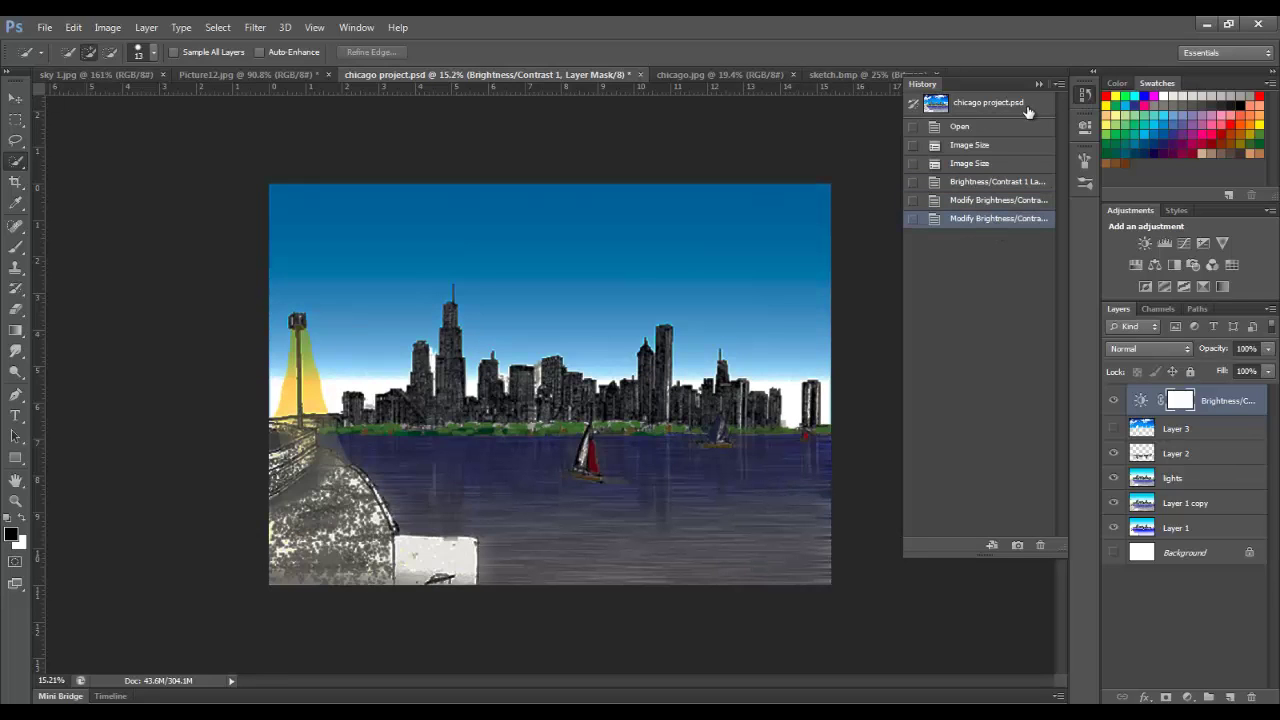
Toggle between the brighter earlier state and the final darkened state to compare them
left_click(988, 203)
left_click(981, 219)
left_click(987, 202)
left_click(978, 219)
left_click(984, 202)
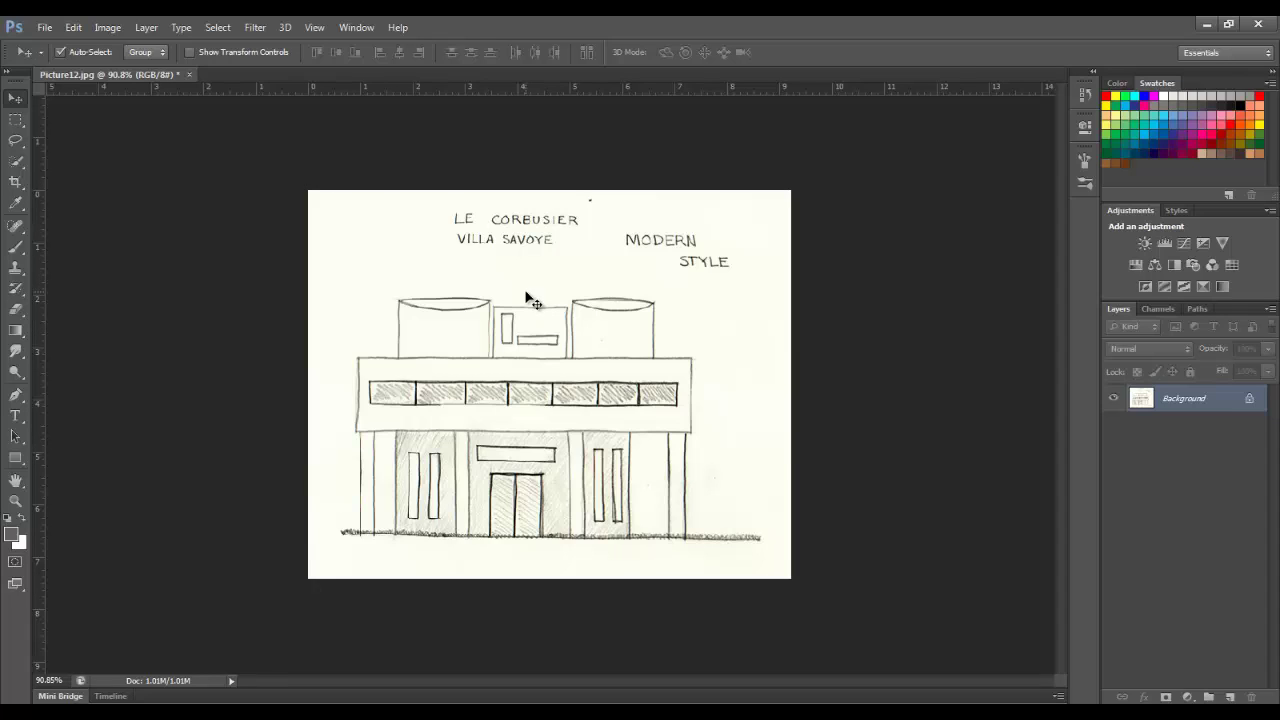
Open the File menu over the Villa Savoye sketch
left_click(44, 27)
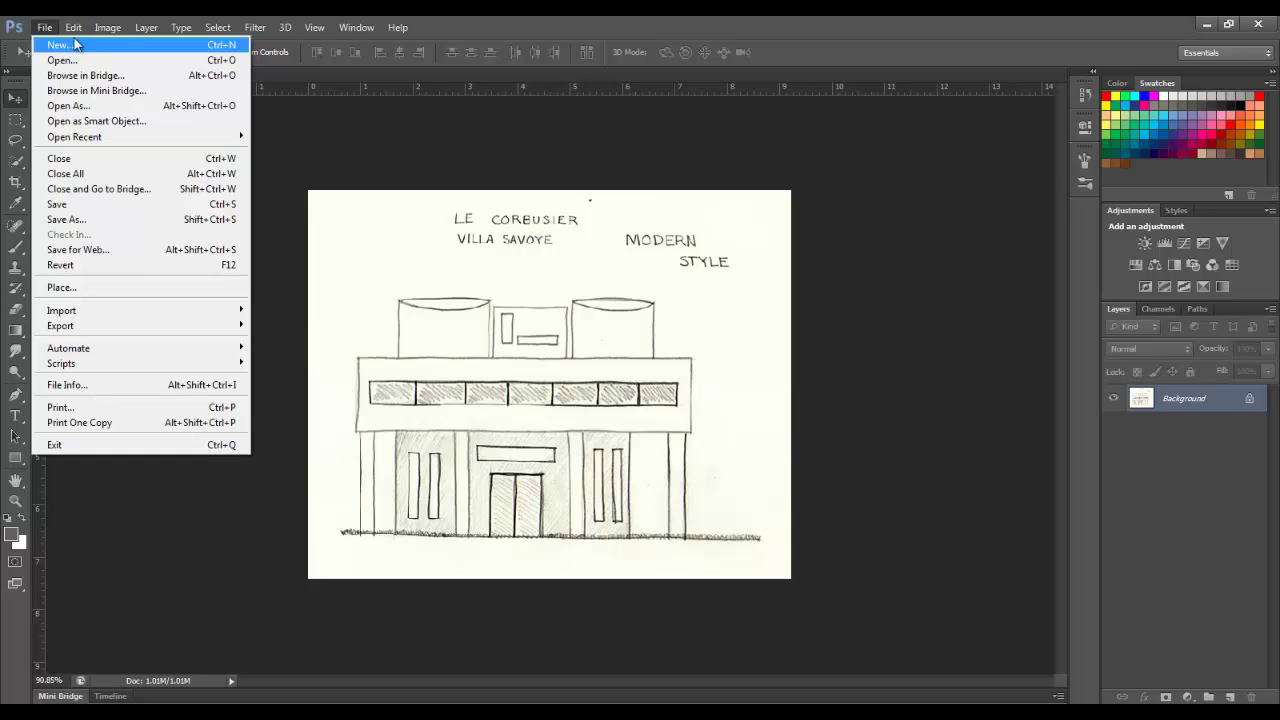
Review the sketch's Image Size (664 × 534 pixels, 72 ppi) without changes, then pick the Zoom tool
mouse_move(110, 30)
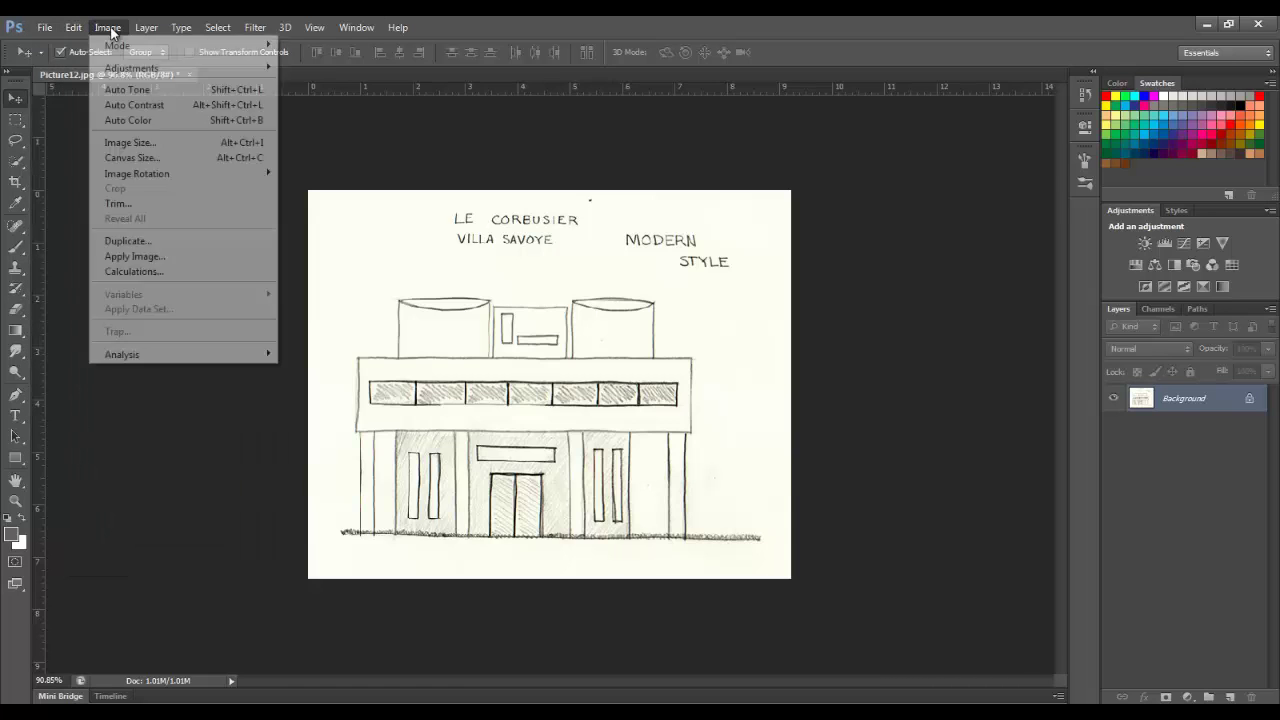
left_click(157, 143)
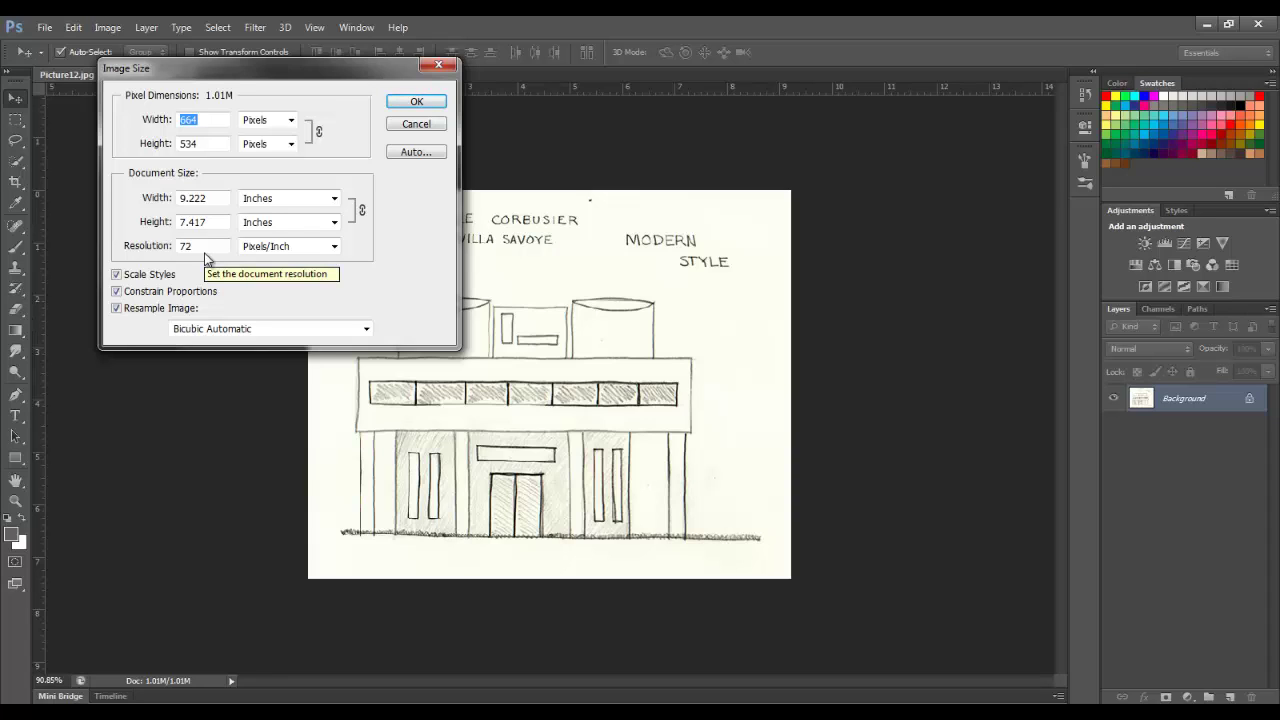
left_click(420, 103)
left_click(15, 501)
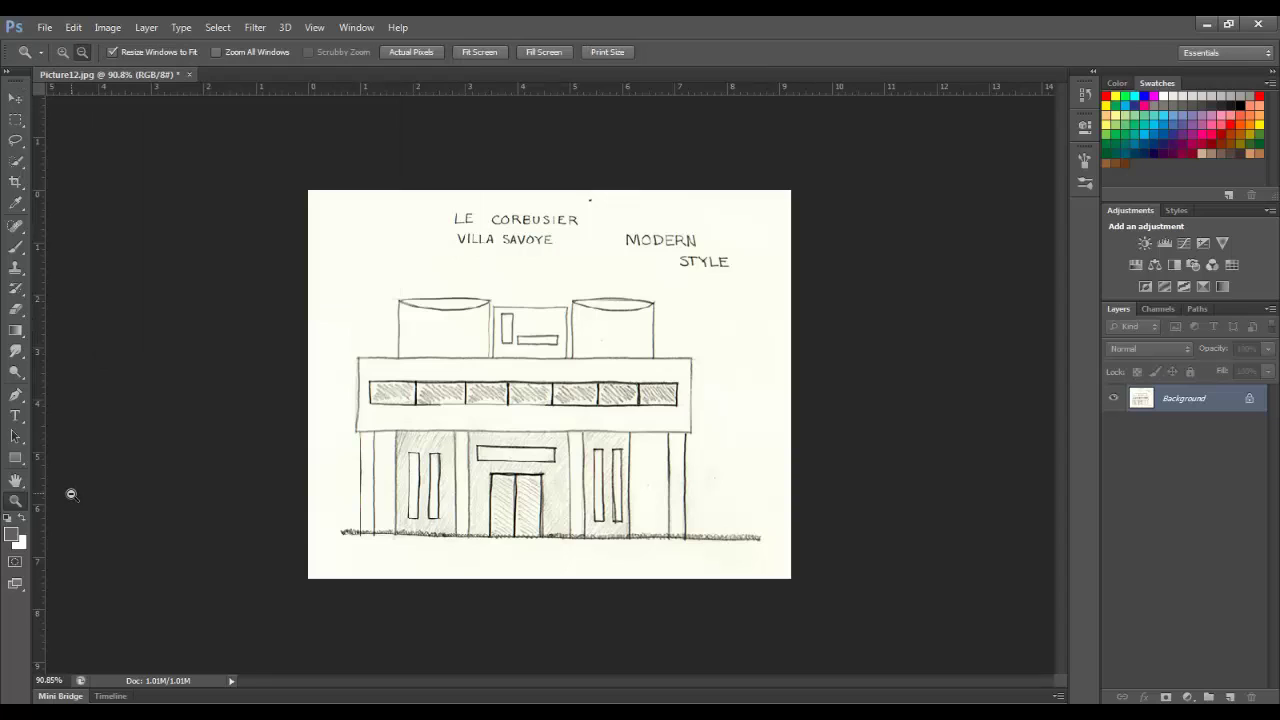
left_click(16, 501)
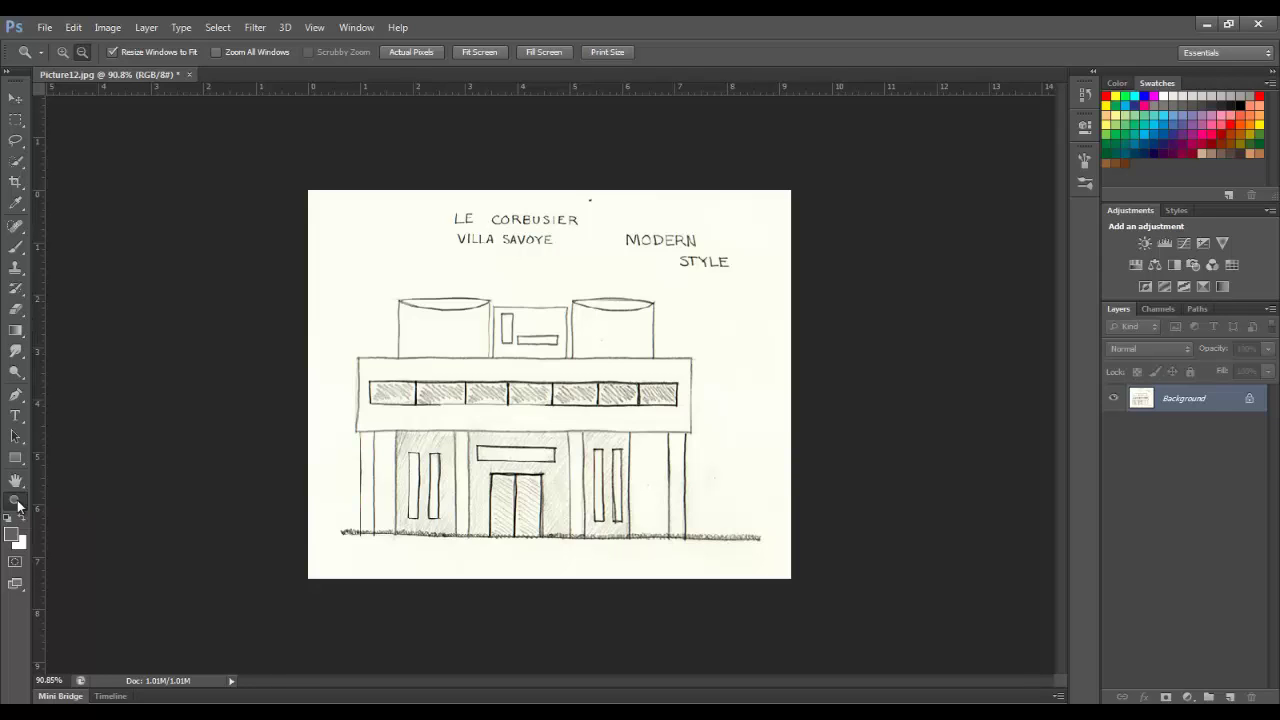
In General preferences, turn off zoom to clicked point and enable zooming with the scroll wheel
left_click(72, 27)
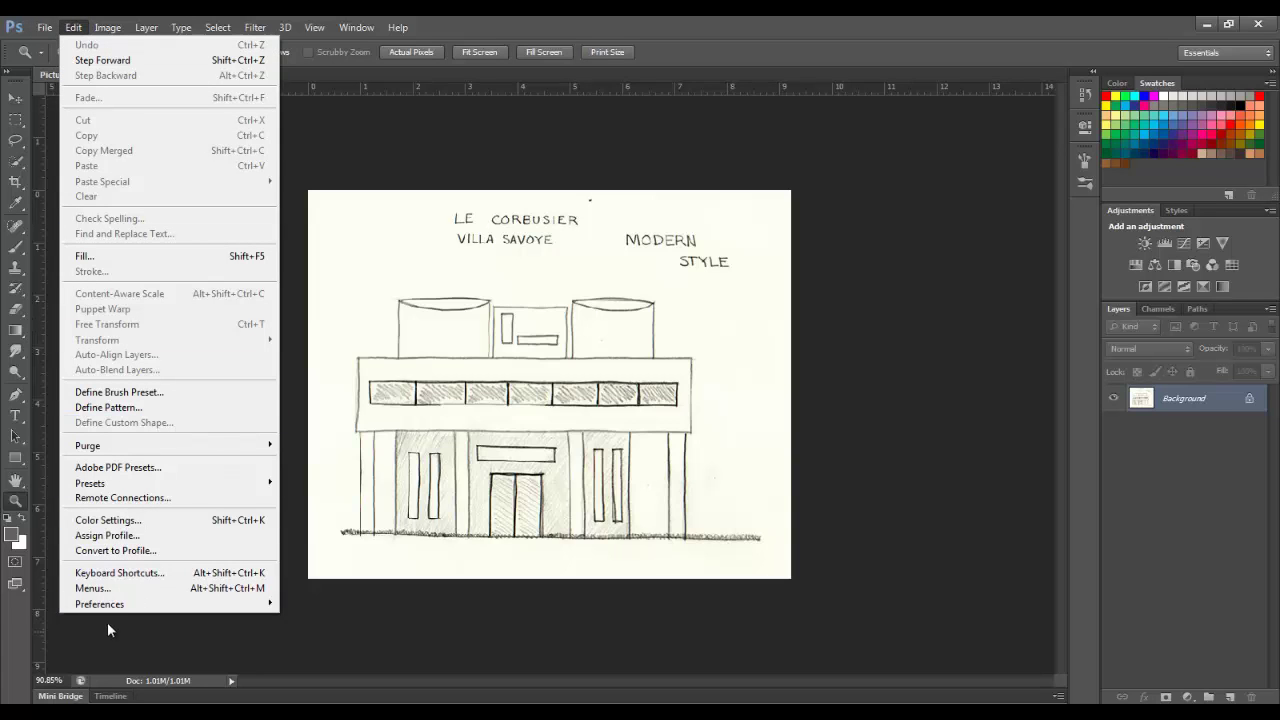
mouse_move(146, 610)
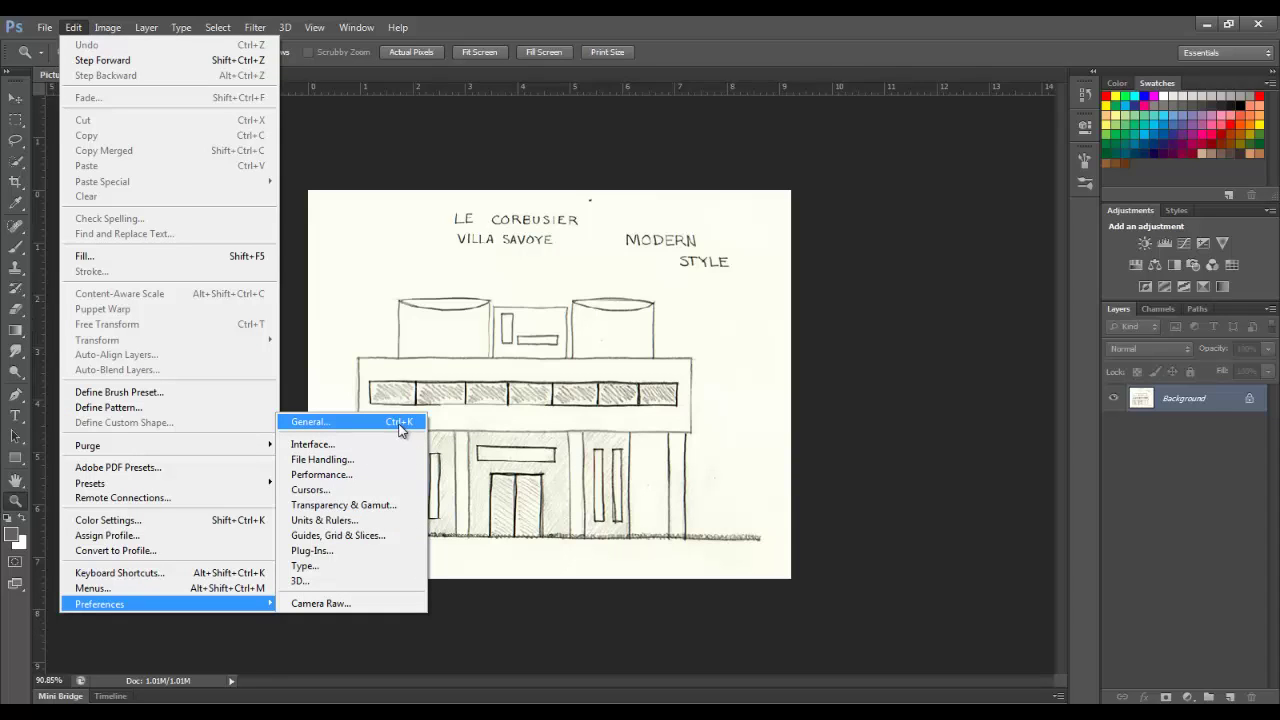
left_click(366, 423)
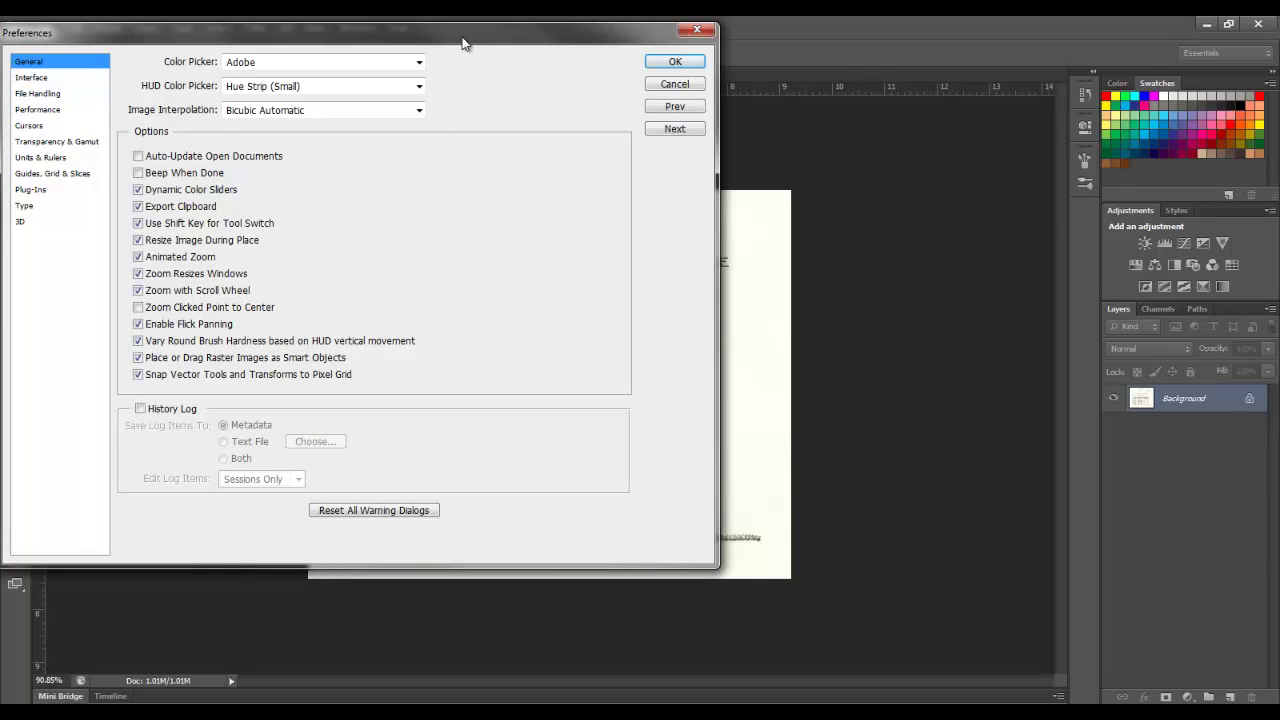
left_click_drag(463, 43, 678, 64)
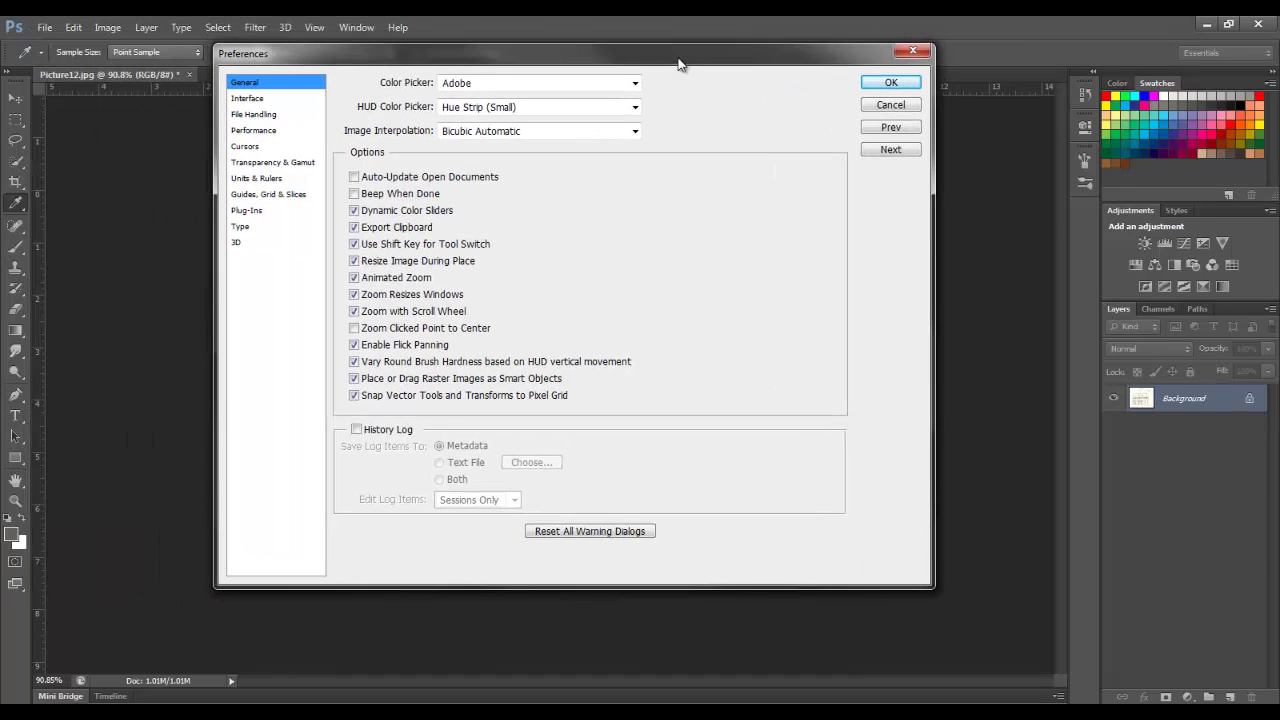
left_click(354, 328)
left_click(368, 311)
Browse the Interface, File Handling and Performance preferences, keeping ruler units in Inches
left_click(250, 98)
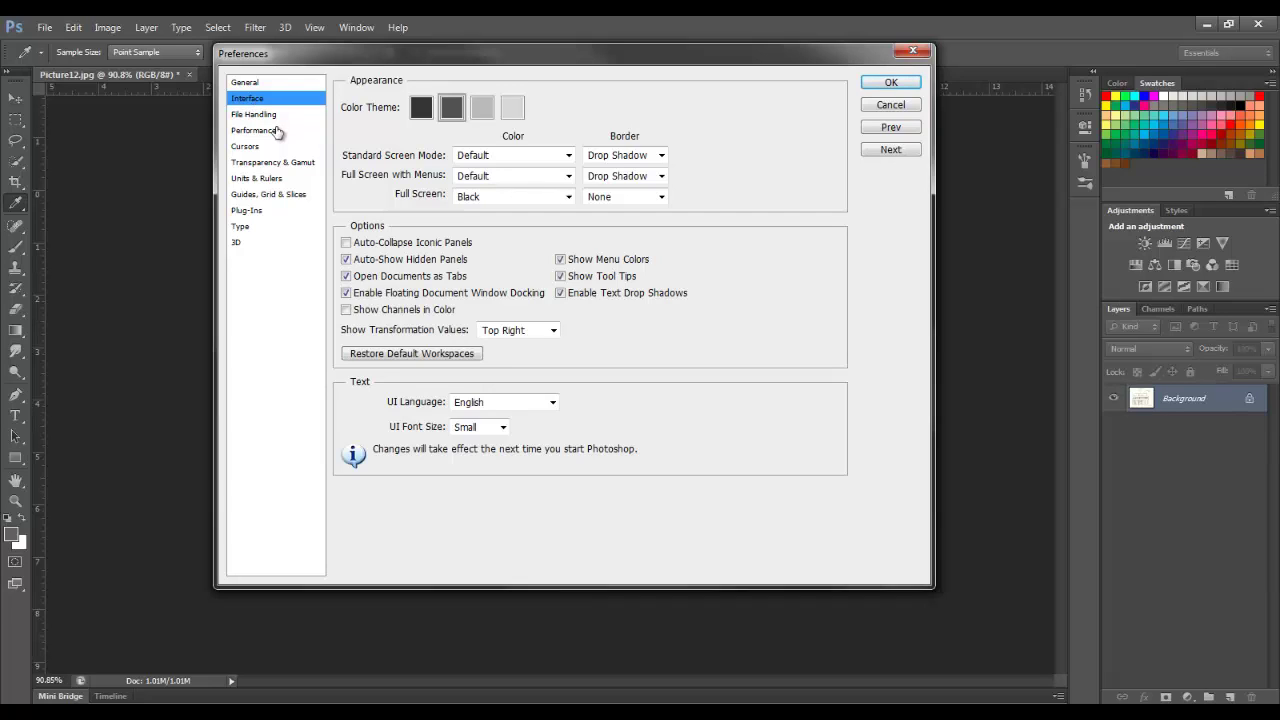
left_click(268, 116)
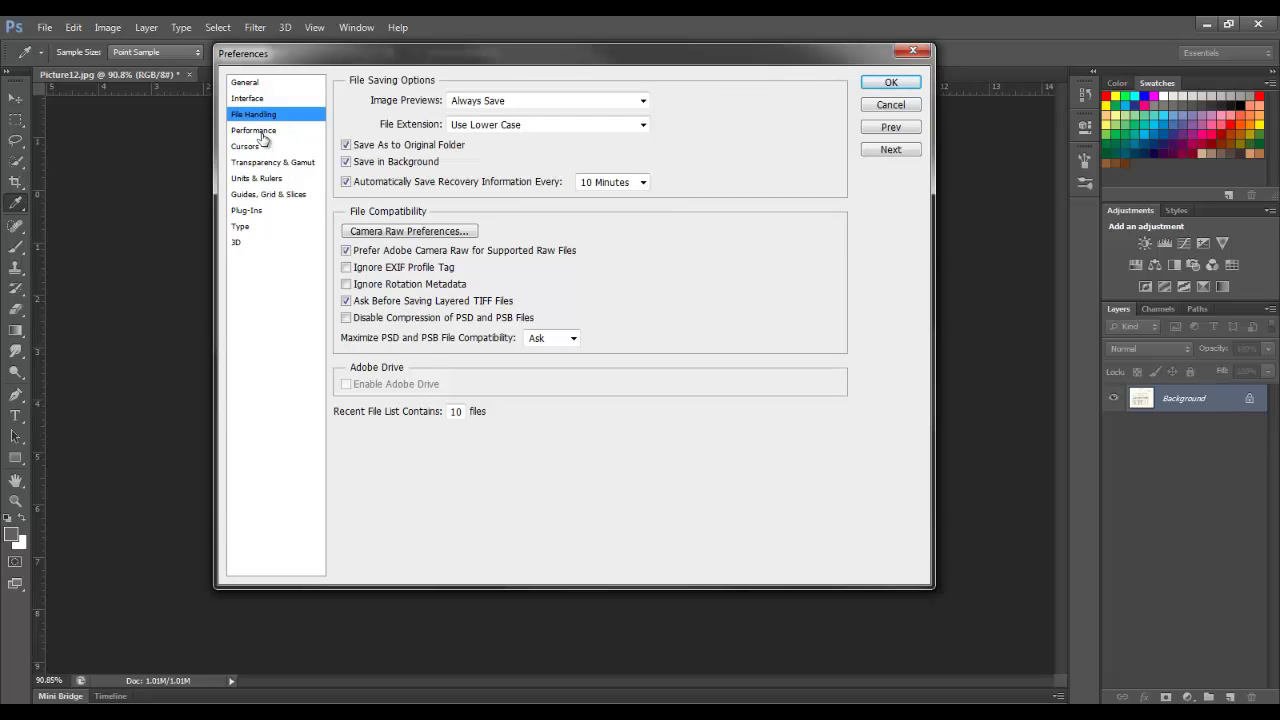
left_click(263, 136)
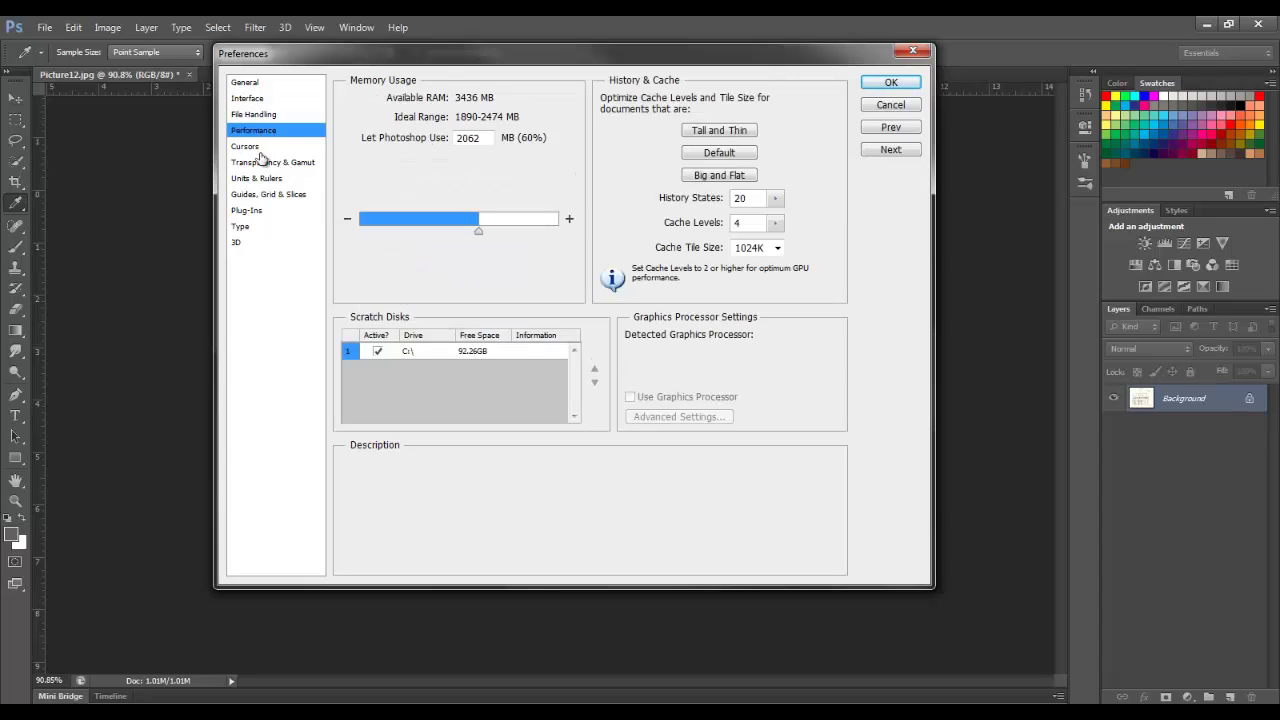
left_click(263, 180)
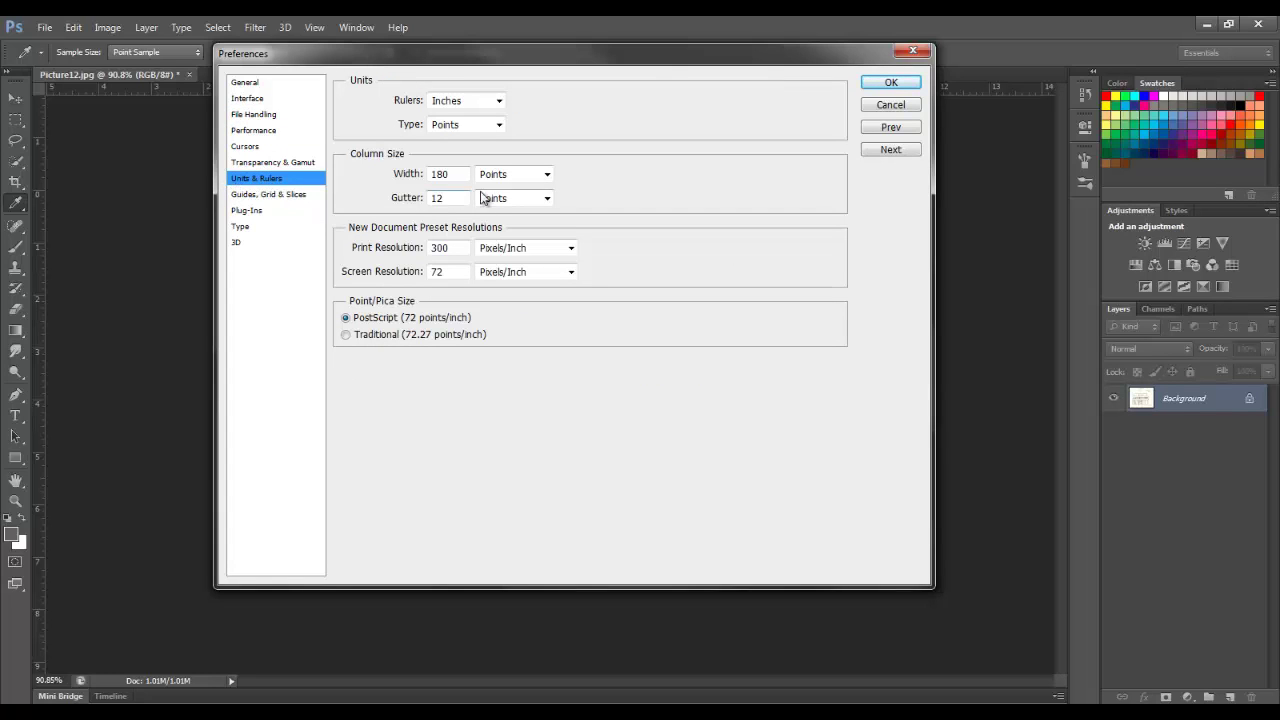
left_click(498, 101)
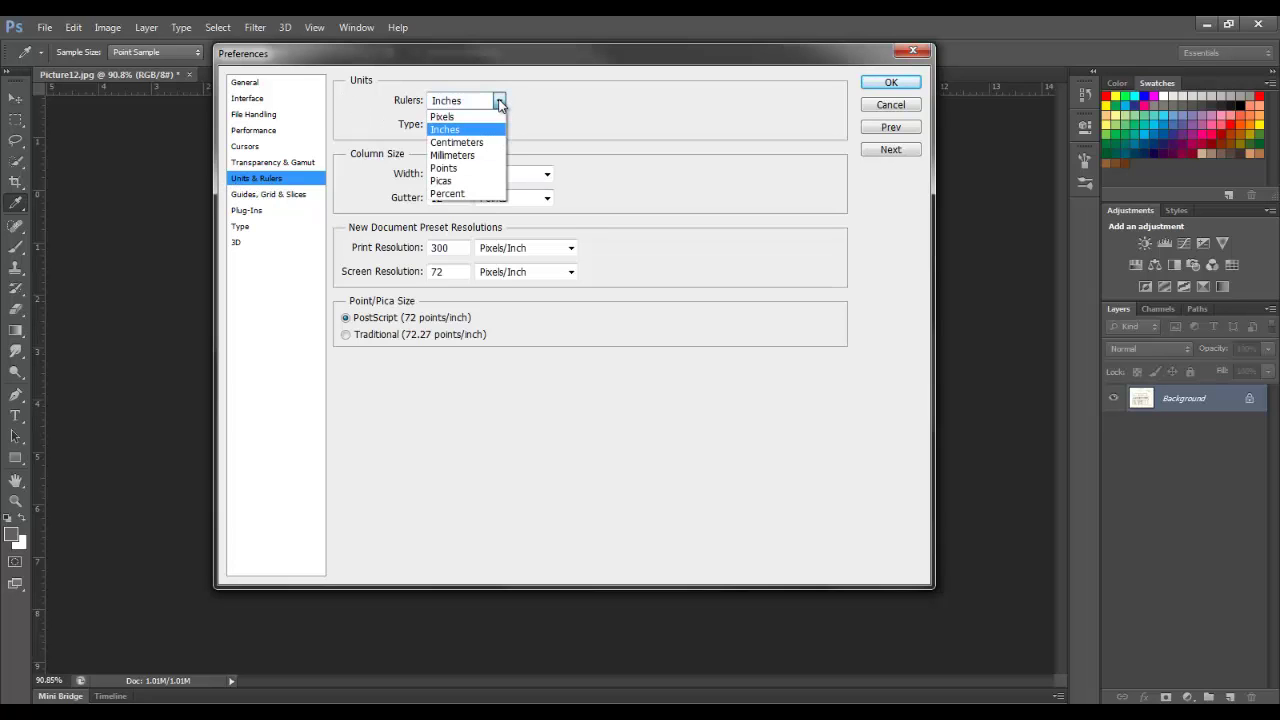
left_click(500, 103)
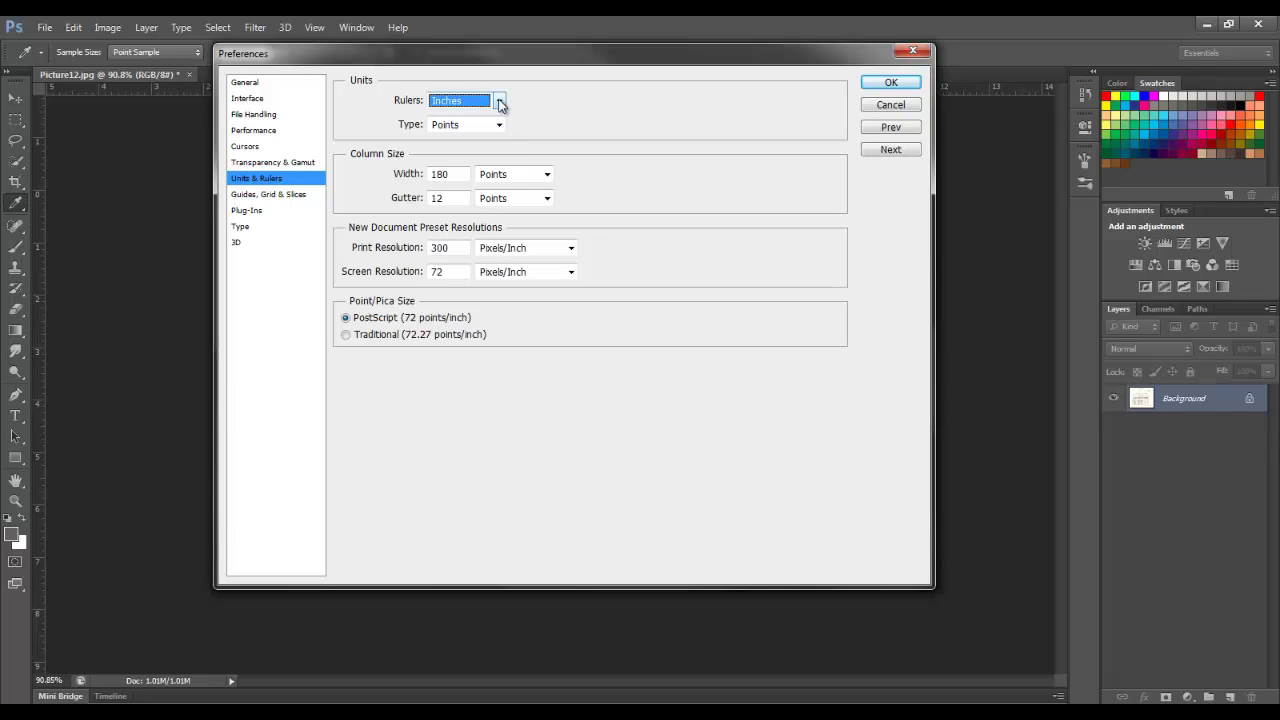
Apply the preferences, then zoom in and out on the sketch a few times
left_click(912, 82)
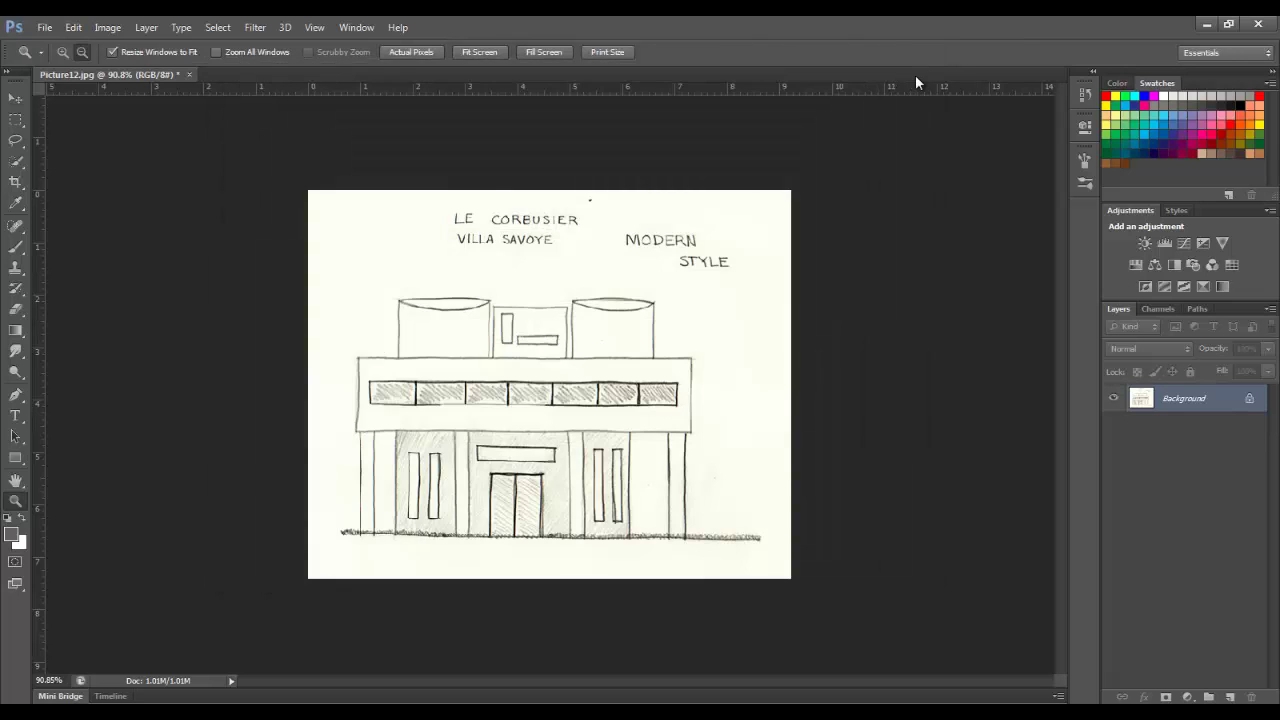
left_click(654, 323, "alt")
left_click(588, 363)
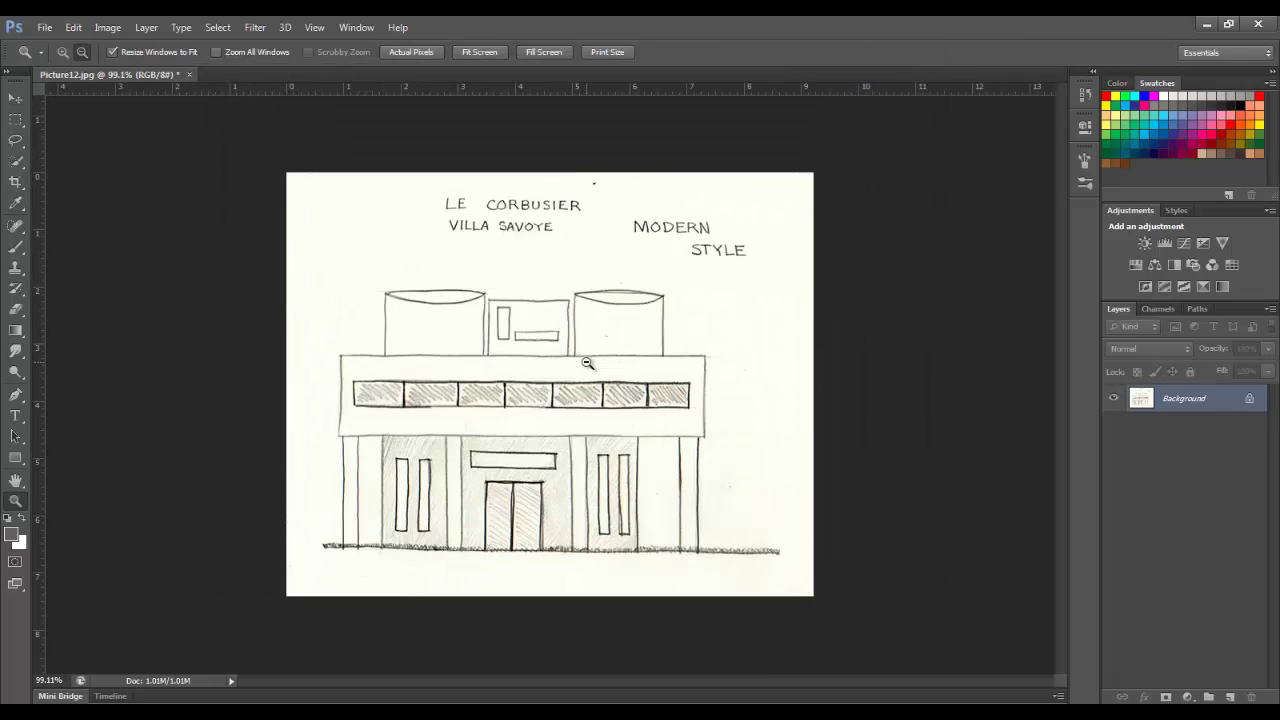
left_click(588, 363)
left_click(590, 364, "alt")
left_click(593, 366)
left_click(593, 366)
left_click(593, 366, "alt")
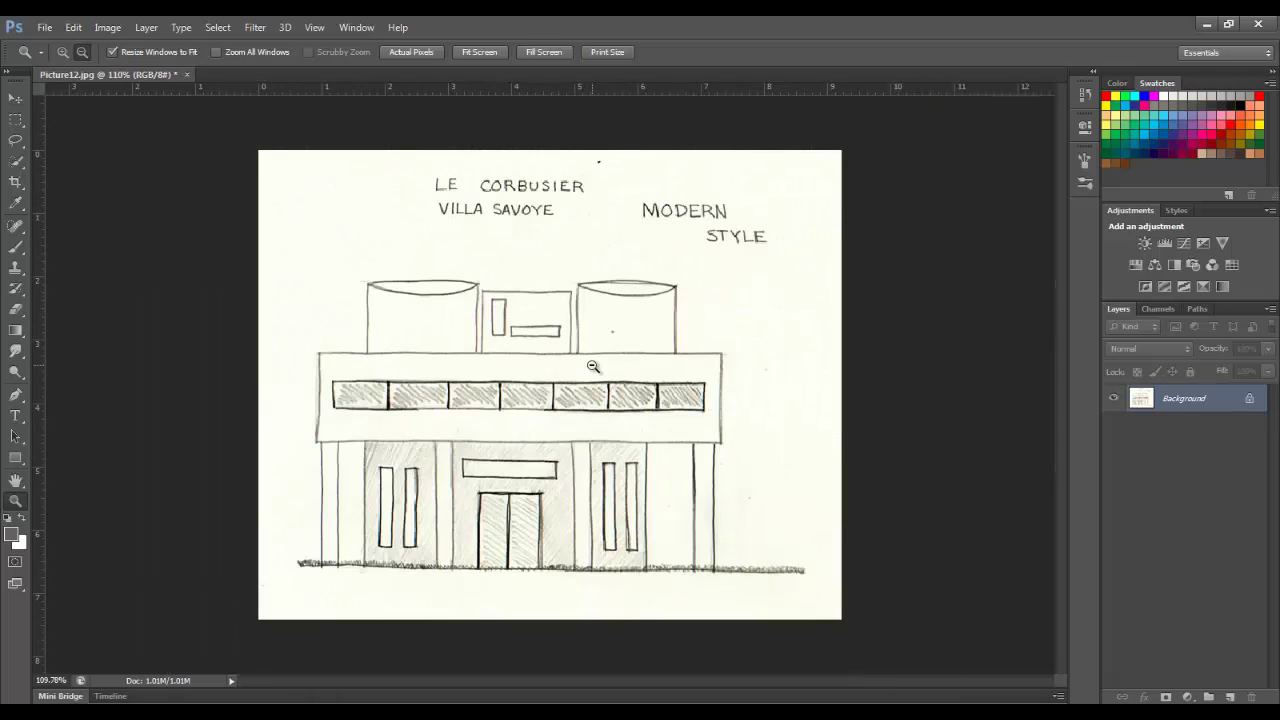
Zoom steadily into the window band, pan across it, then zoom back out to about 132%
left_click_drag(593, 366, 593, 366)
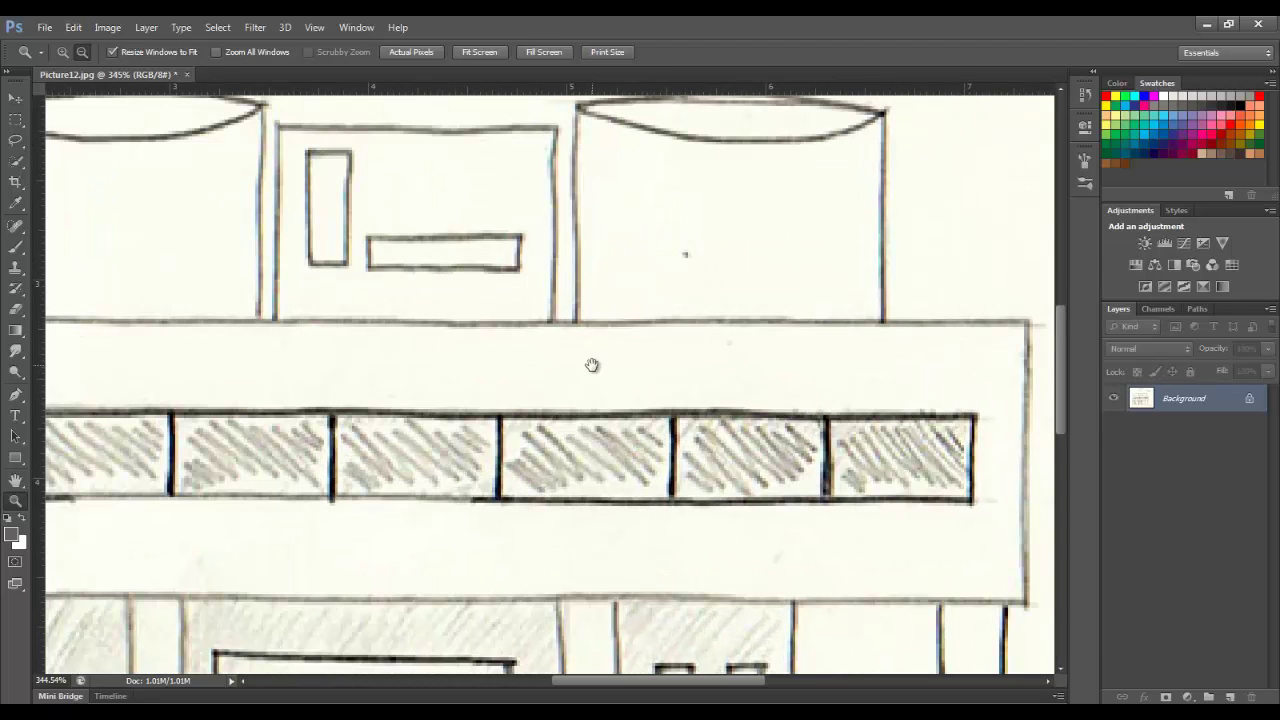
mouse_move(611, 369)
left_mouse_down()
mouse_move(752, 368)
mouse_move(286, 371)
mouse_move(797, 371)
mouse_move(184, 370)
mouse_move(709, 354)
left_mouse_up()
left_click(706, 348, "alt")
left_click(706, 348, "alt")
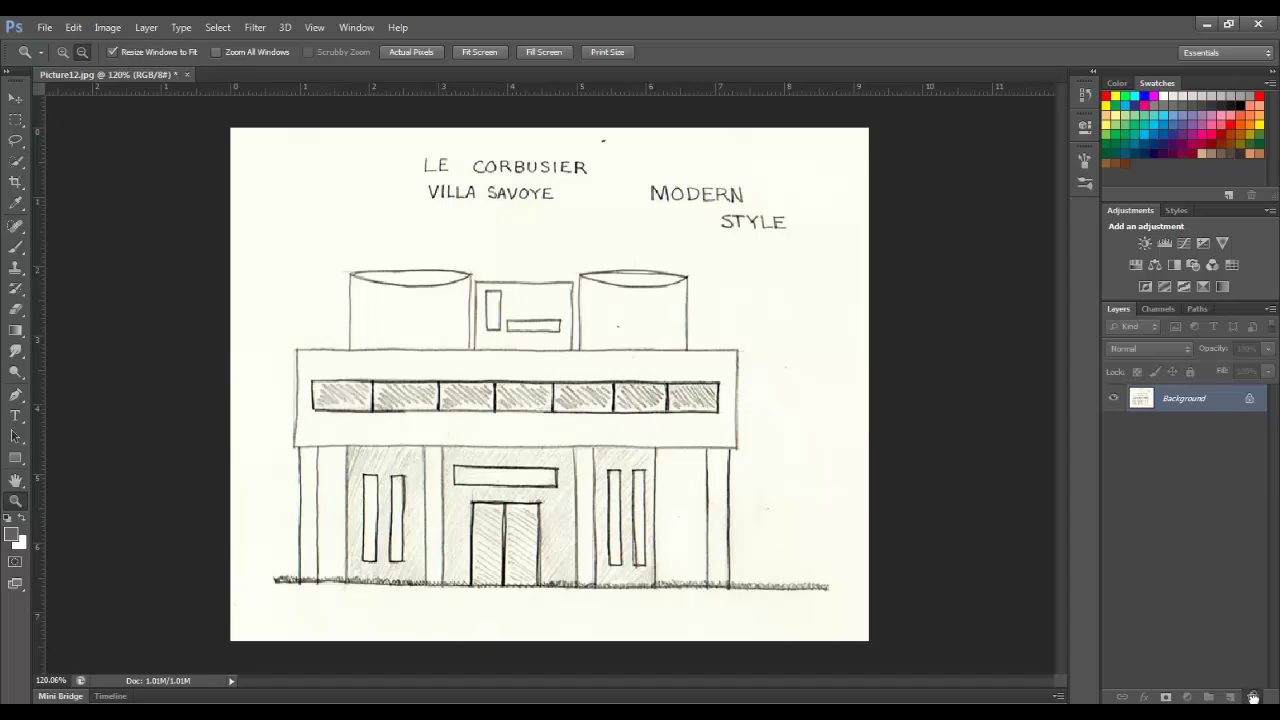
Unlock the sketch layer and rename Layer 0 to 'Background'
left_click_drag(1249, 398, 1253, 697)
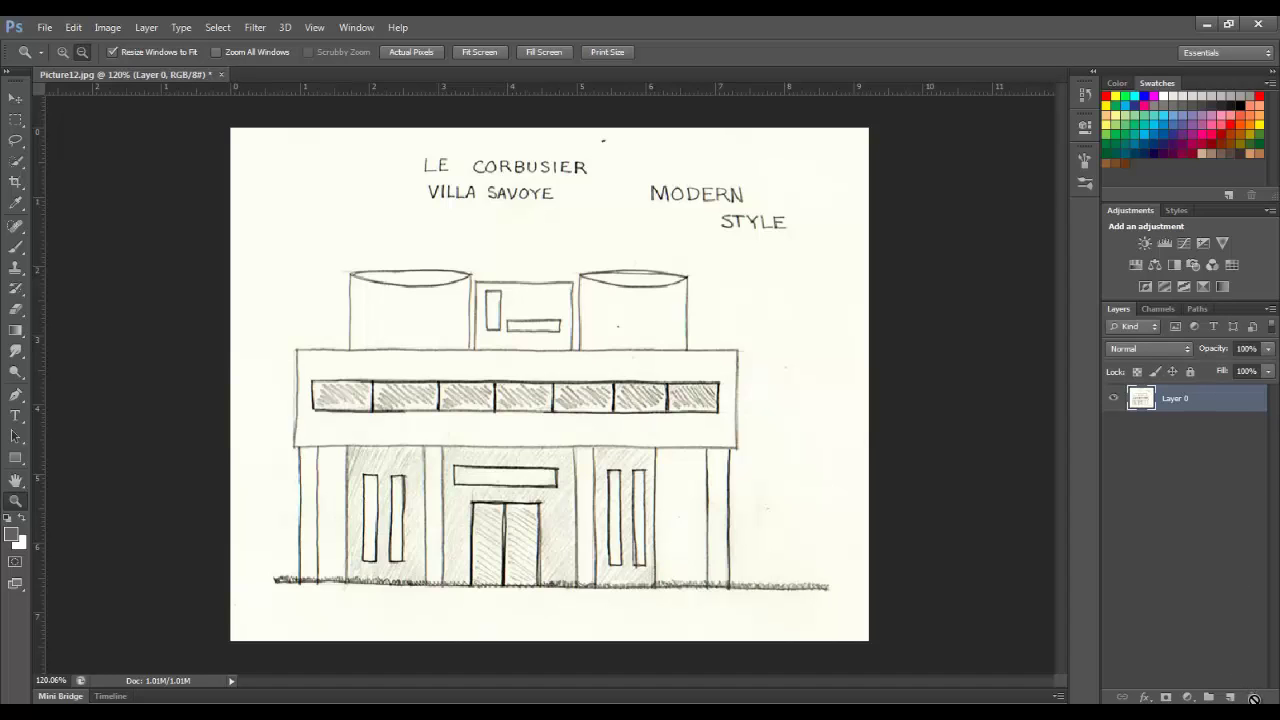
left_click(1210, 415)
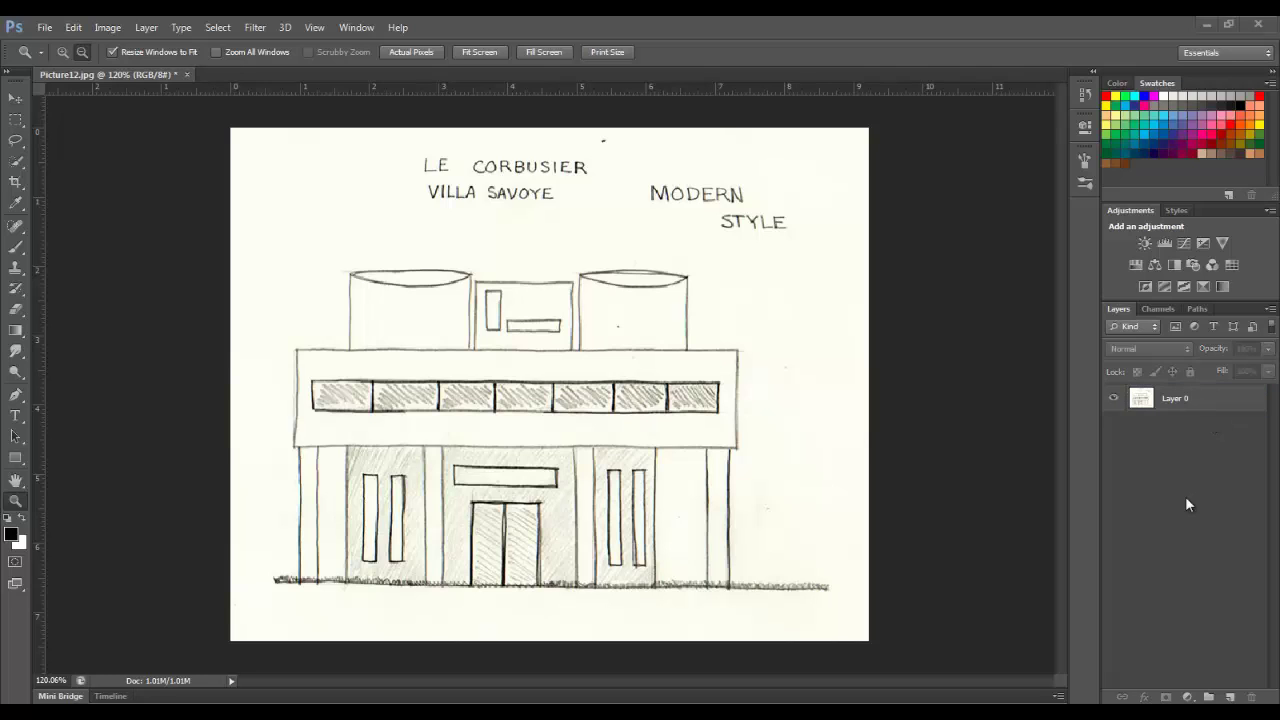
double_click(1184, 398)
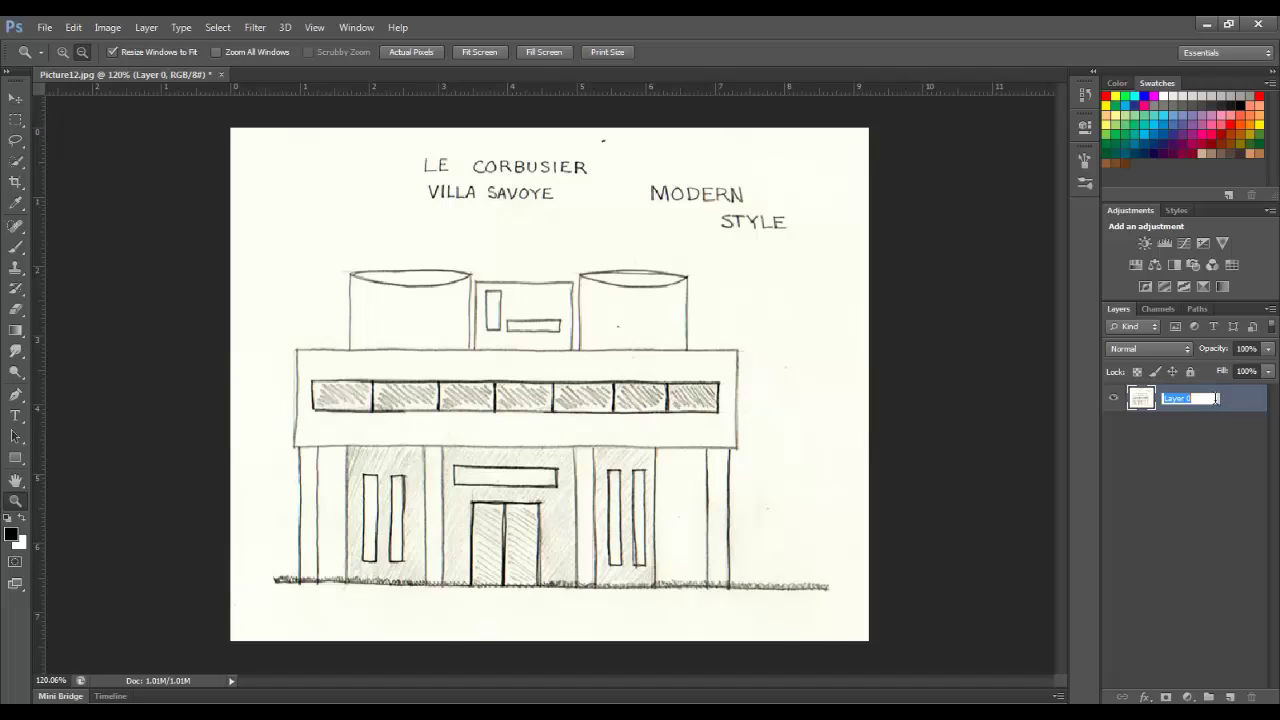
type("Background")
key("Return")
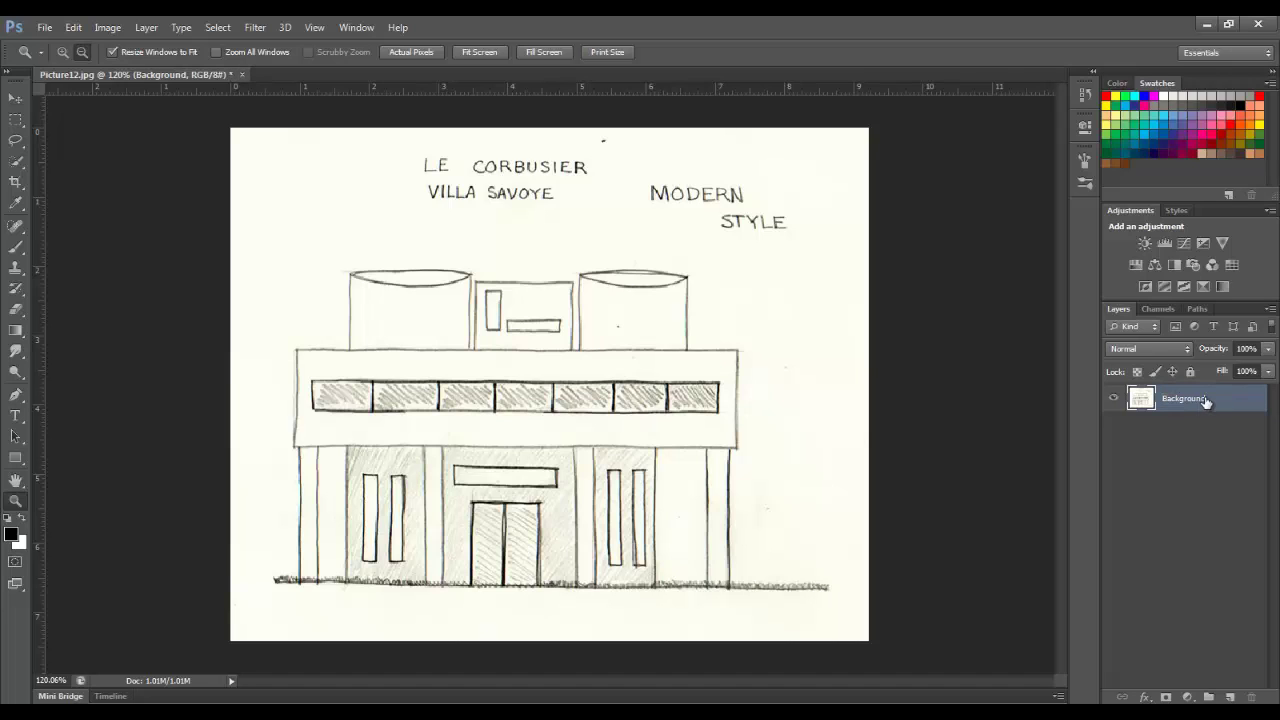
Duplicate the Background layer as a new layer named 'clean up'
right_click(1180, 398)
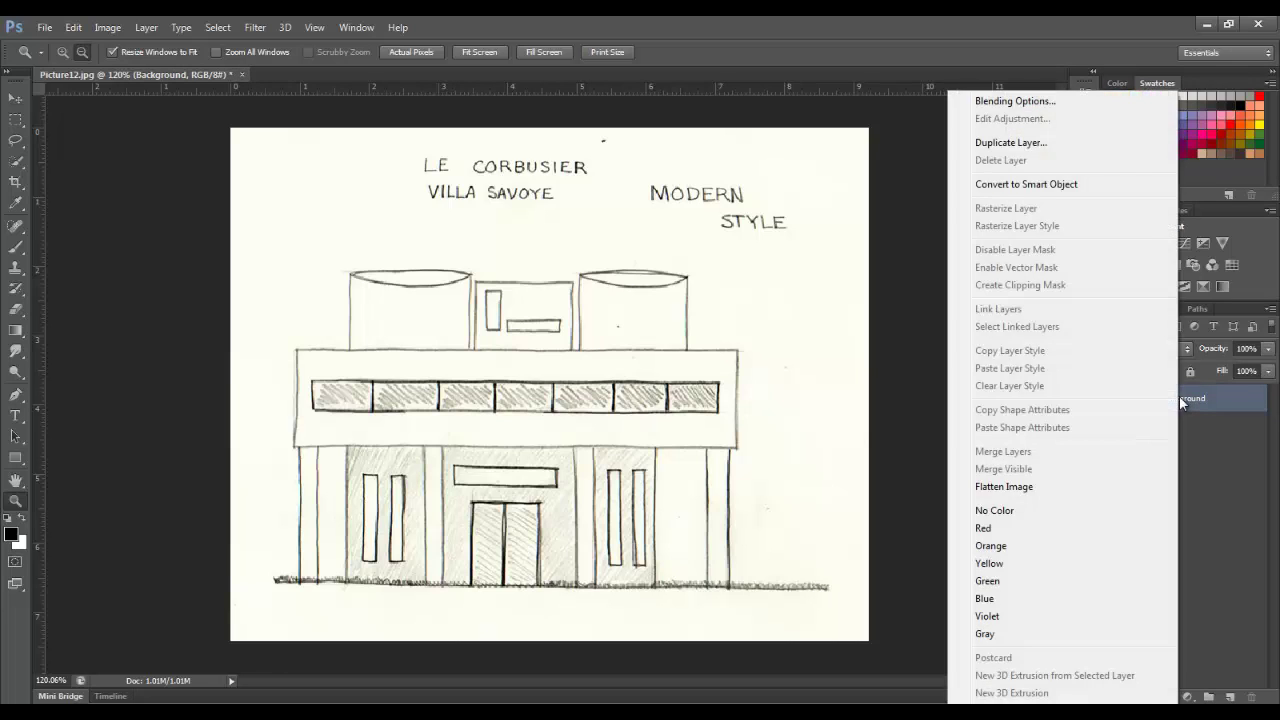
left_click(1013, 145)
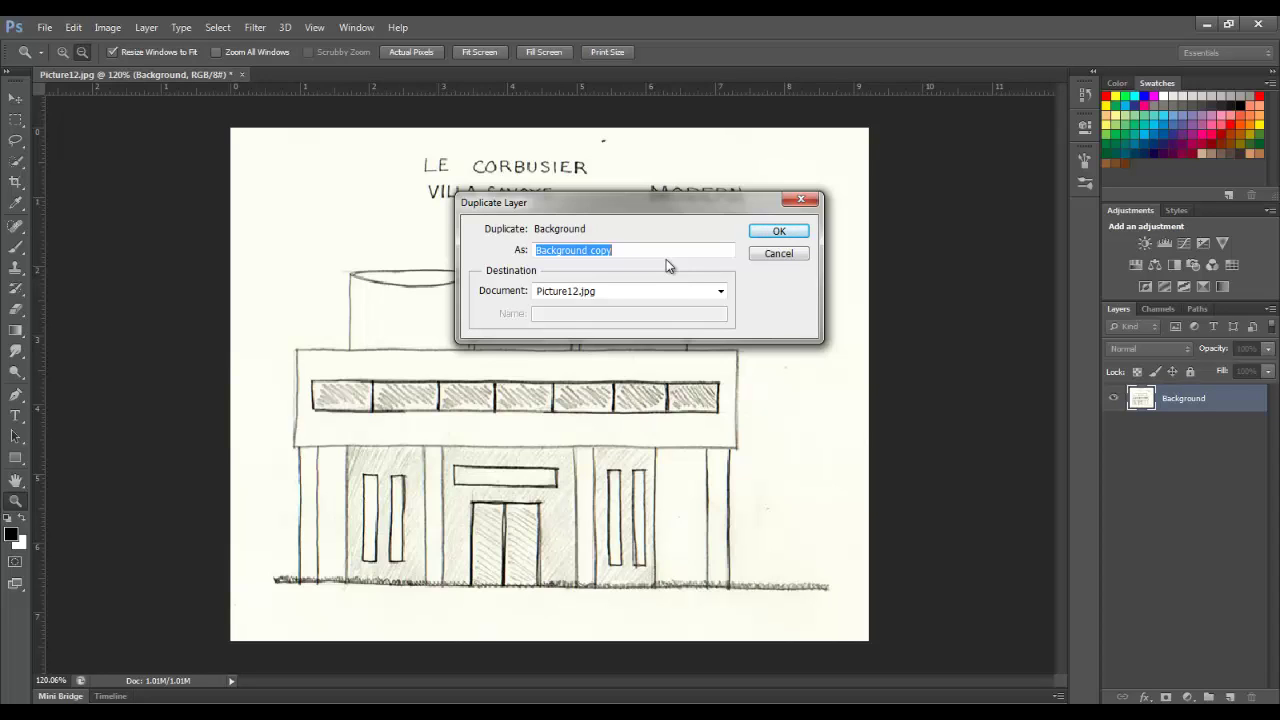
type("clean up")
left_click(772, 235)
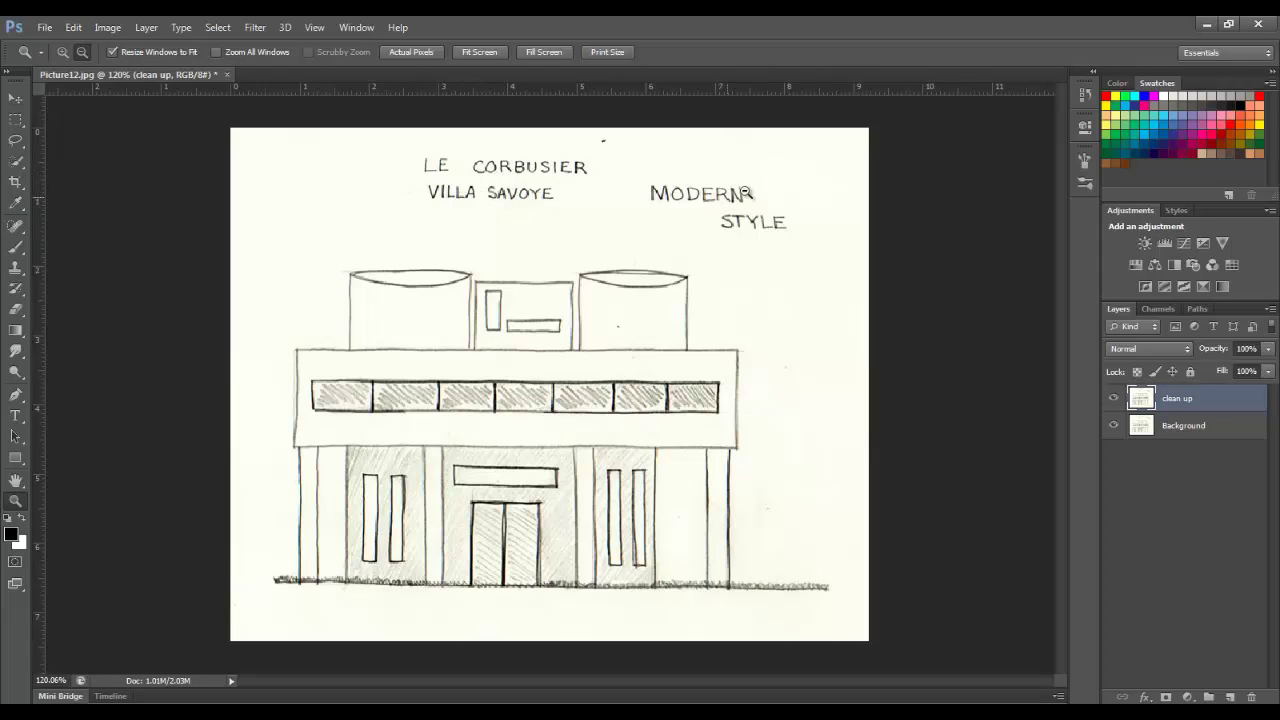
Select the standard Eyedropper Tool and set the foreground colour to white
left_click(17, 205)
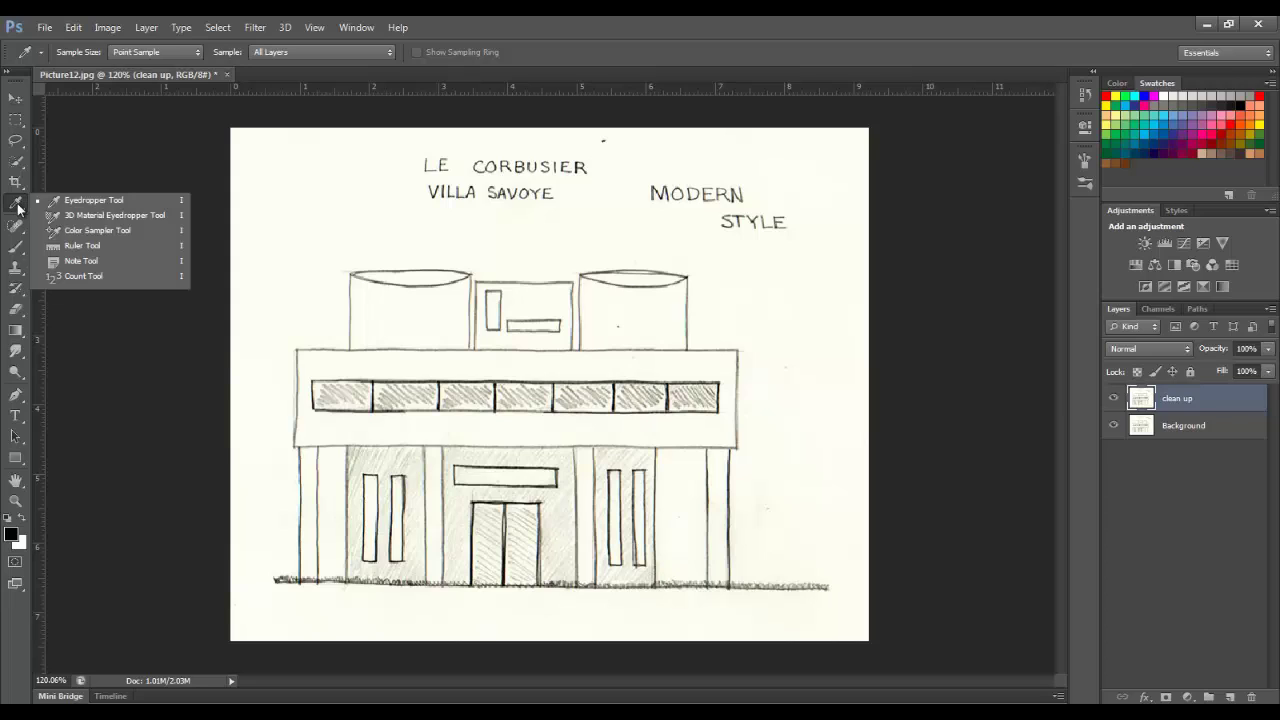
left_click(18, 207)
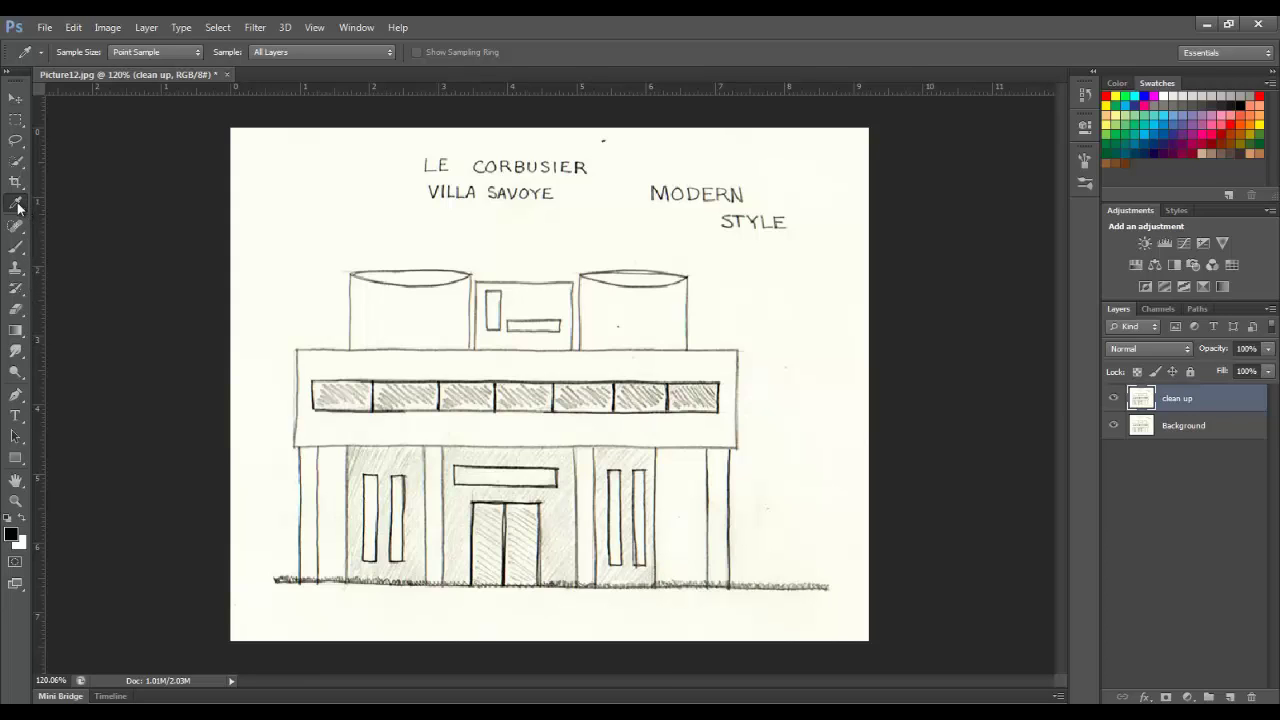
left_click(17, 208)
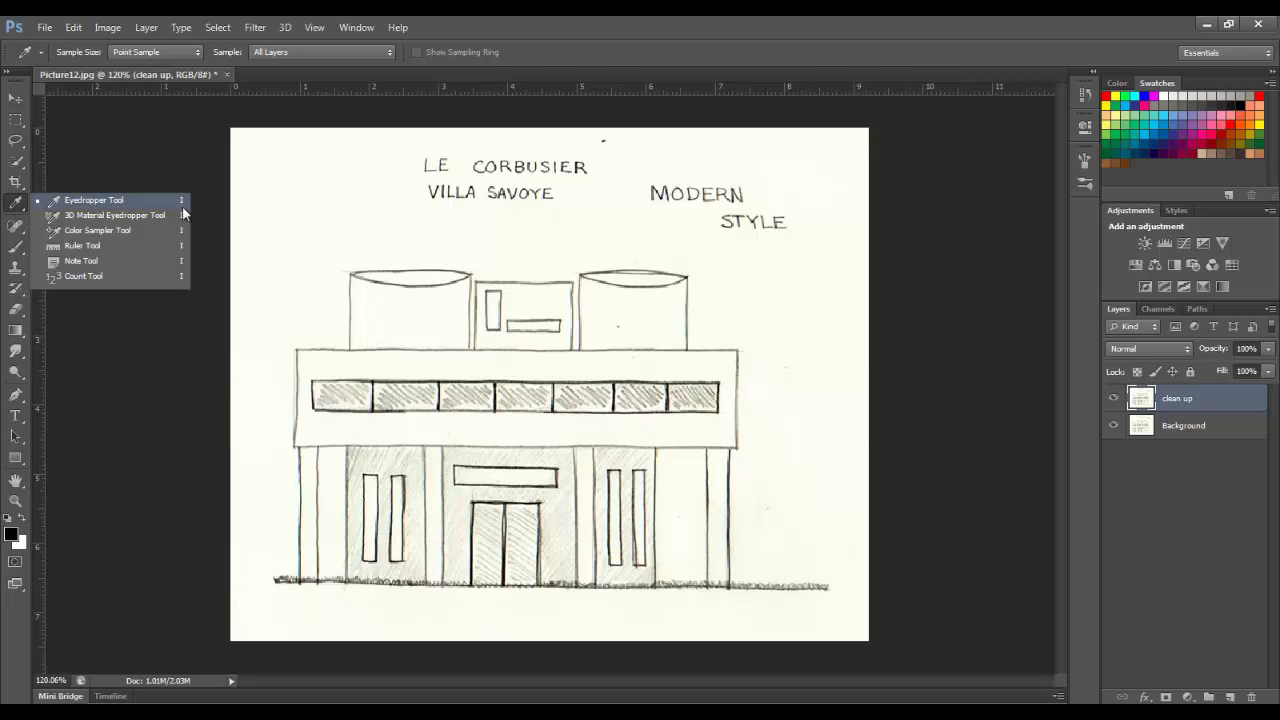
left_click(110, 204)
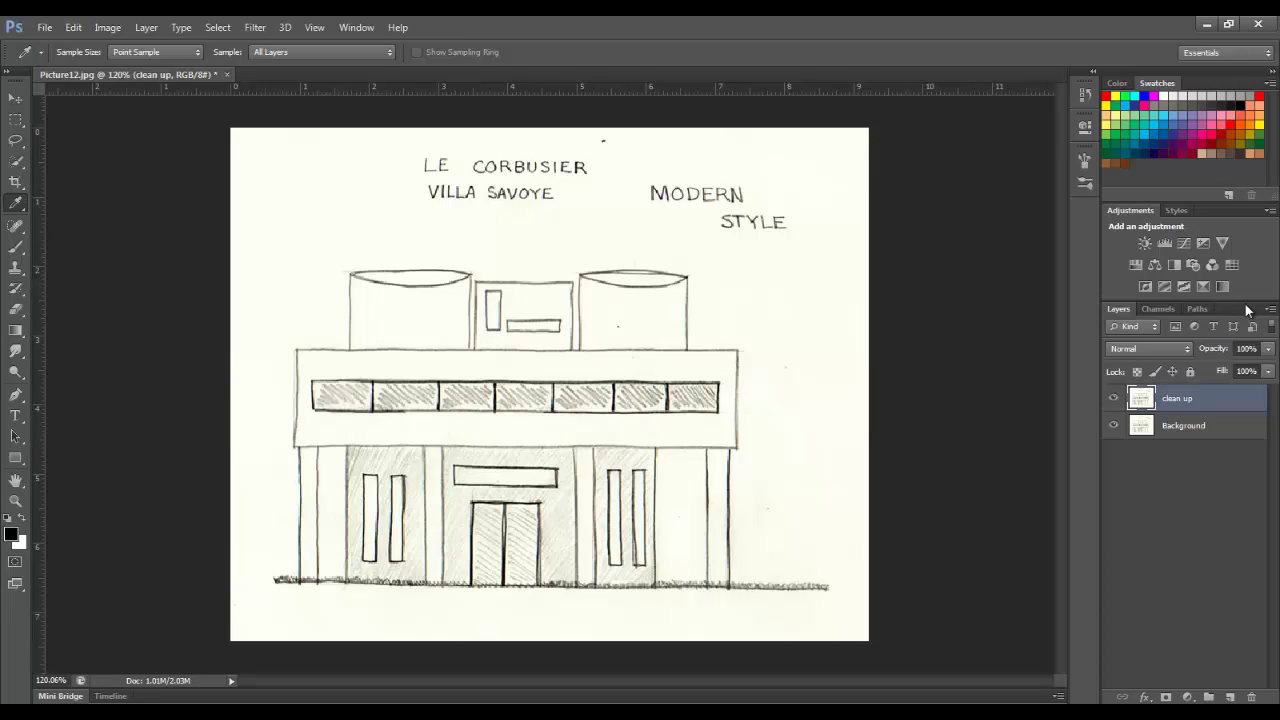
left_click(1164, 95)
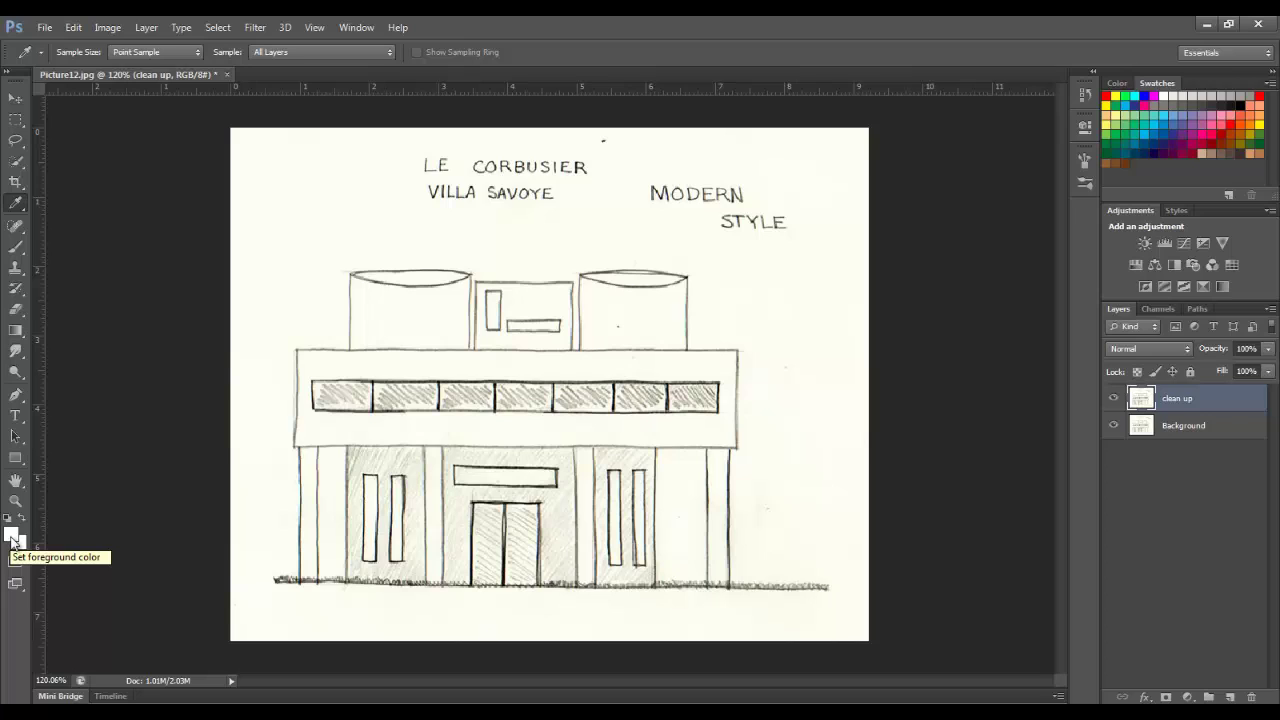
Select the regular Brush Tool and resize it to 10 px with the bracket keys
left_click(20, 253)
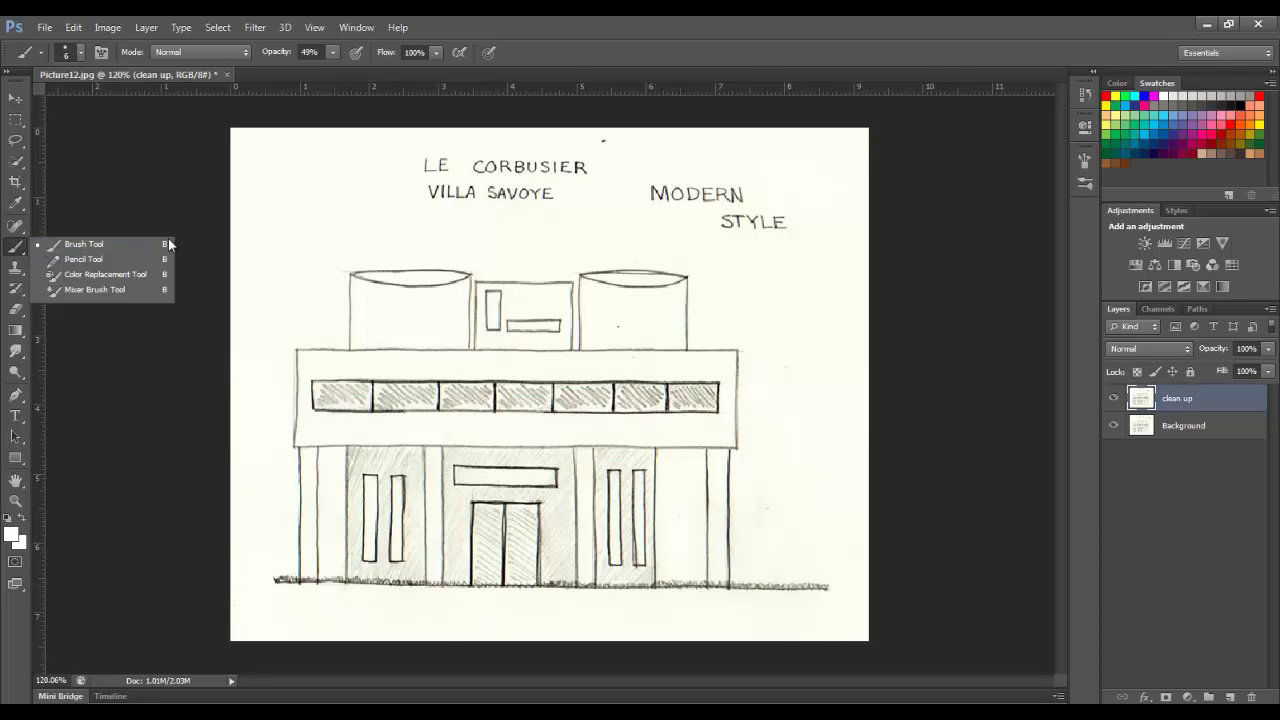
left_click(83, 248)
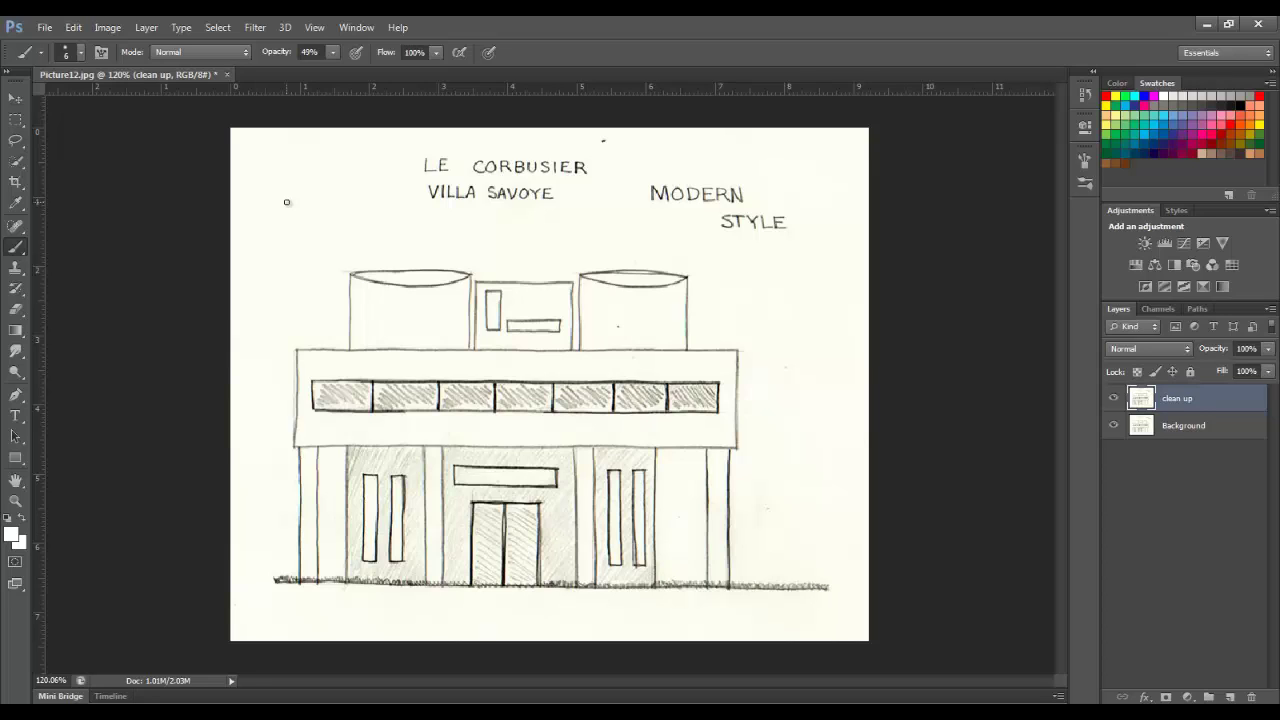
key("bracketleft")
key("bracketleft")
key("bracketleft")
key("bracketright")
key("bracketright")
key("bracketright")
key("bracketright")
key("bracketright")
key("bracketright")
key("bracketright")
key("bracketright")
key("bracketright")
key("bracketright")
key("bracketright")
key("bracketright")
key("bracketright")
key("bracketright")
key("bracketright")
key("bracketright")
key("bracketright")
key("bracketright")
key("bracketright")
key("bracketright")
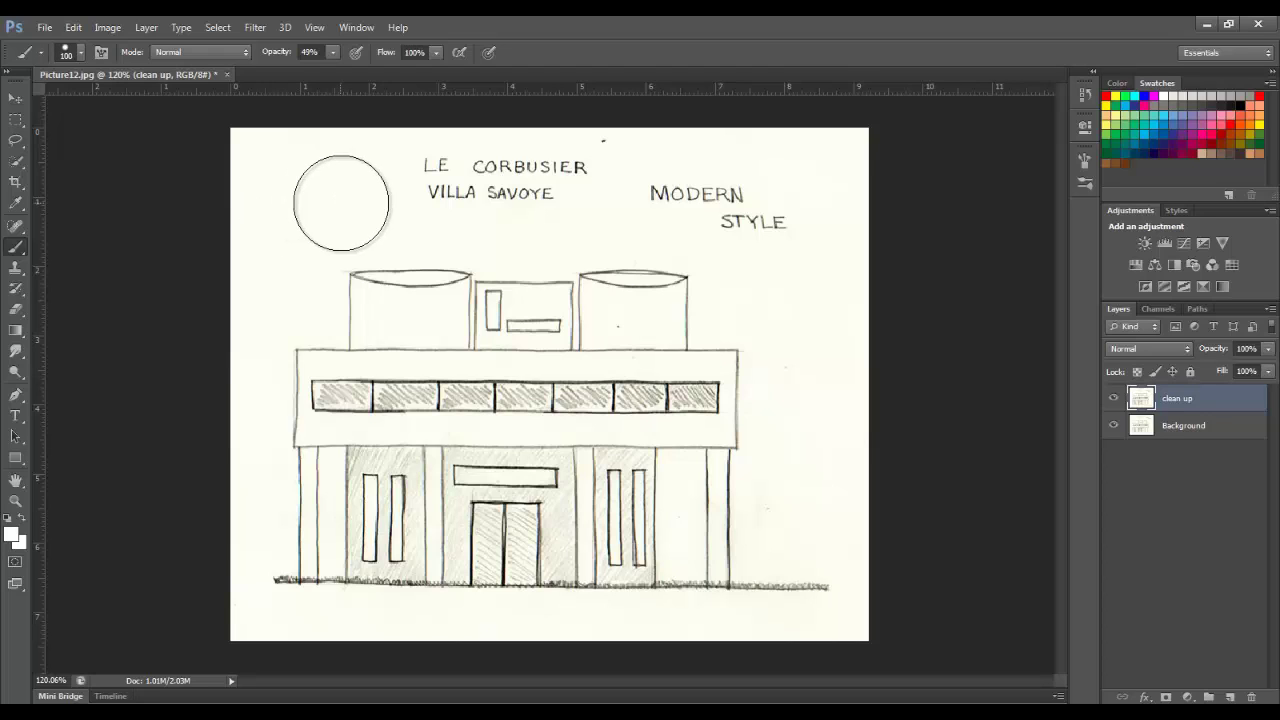
key("bracketleft")
key("bracketleft")
key("bracketleft")
key("bracketleft")
key("bracketleft")
key("bracketleft")
key("bracketleft")
key("bracketleft")
key("bracketleft")
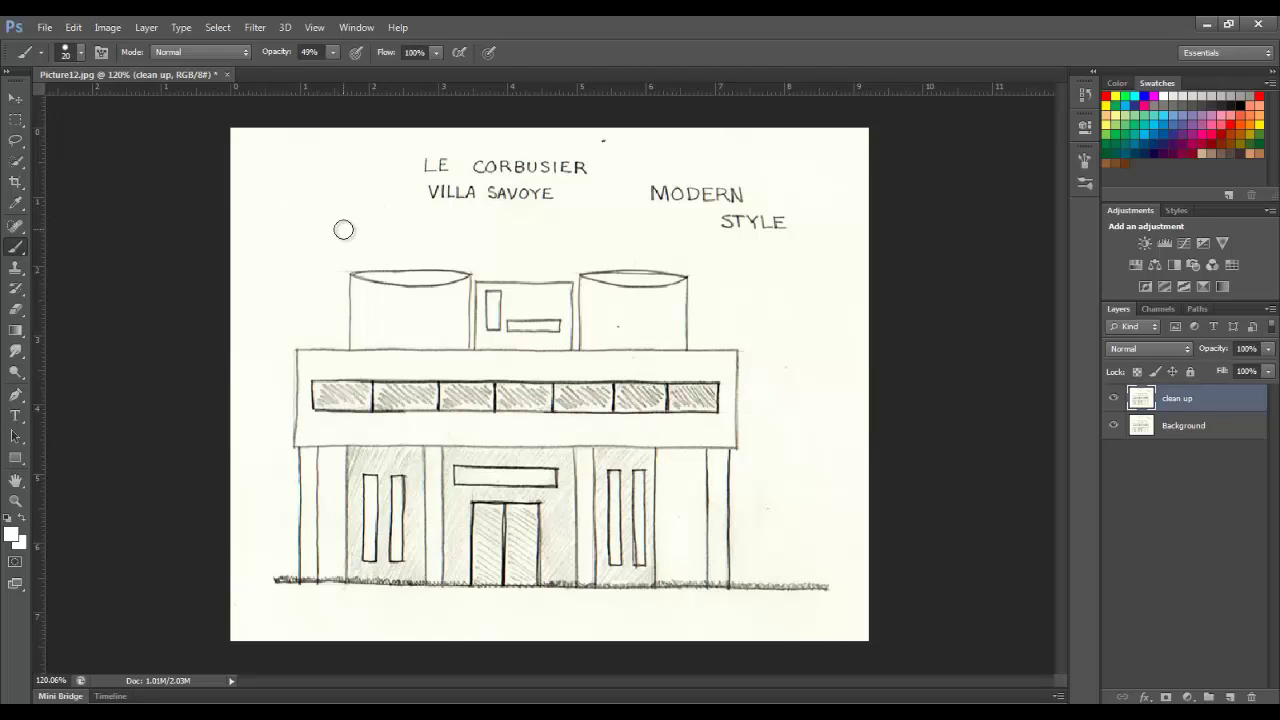
Set the brush to 21 px, show presets as Stroke Thumbnails, and enlarge the preset picker
left_click(79, 55)
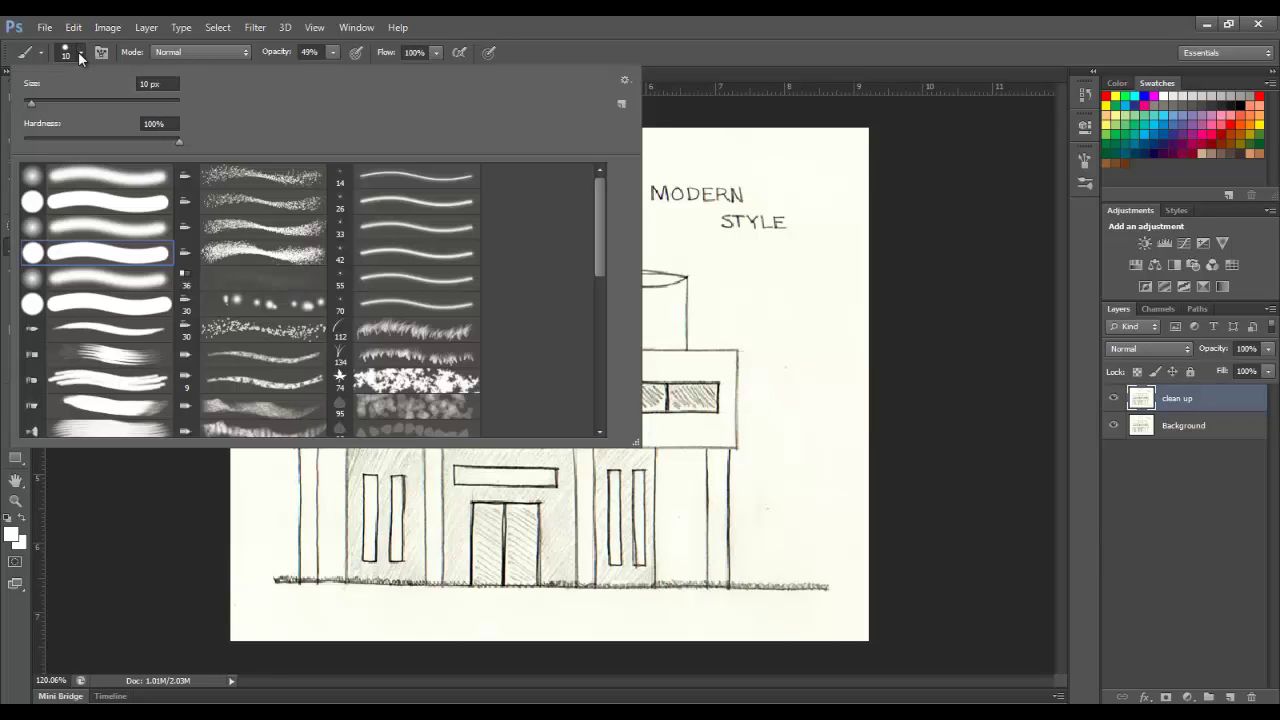
mouse_move(31, 103)
left_mouse_down()
mouse_move(104, 103)
mouse_move(30, 108)
mouse_move(40, 113)
left_mouse_up()
left_click(625, 81)
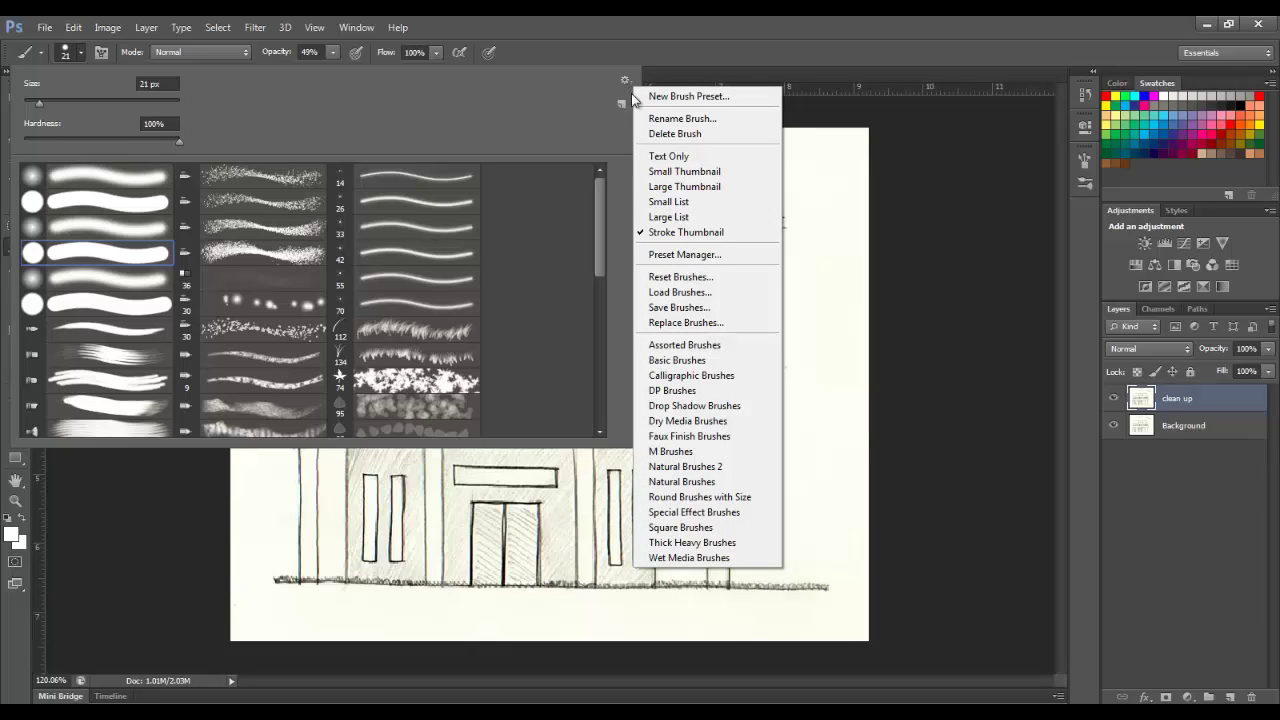
left_click(700, 172)
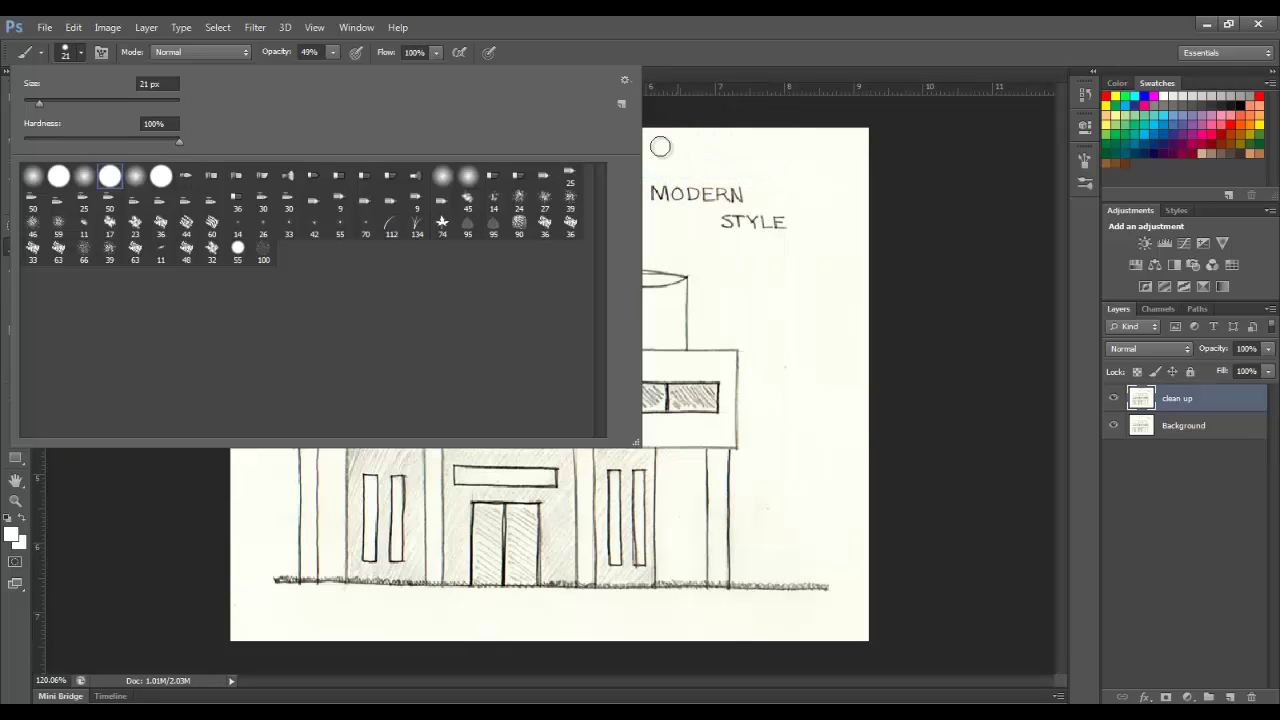
left_click(627, 81)
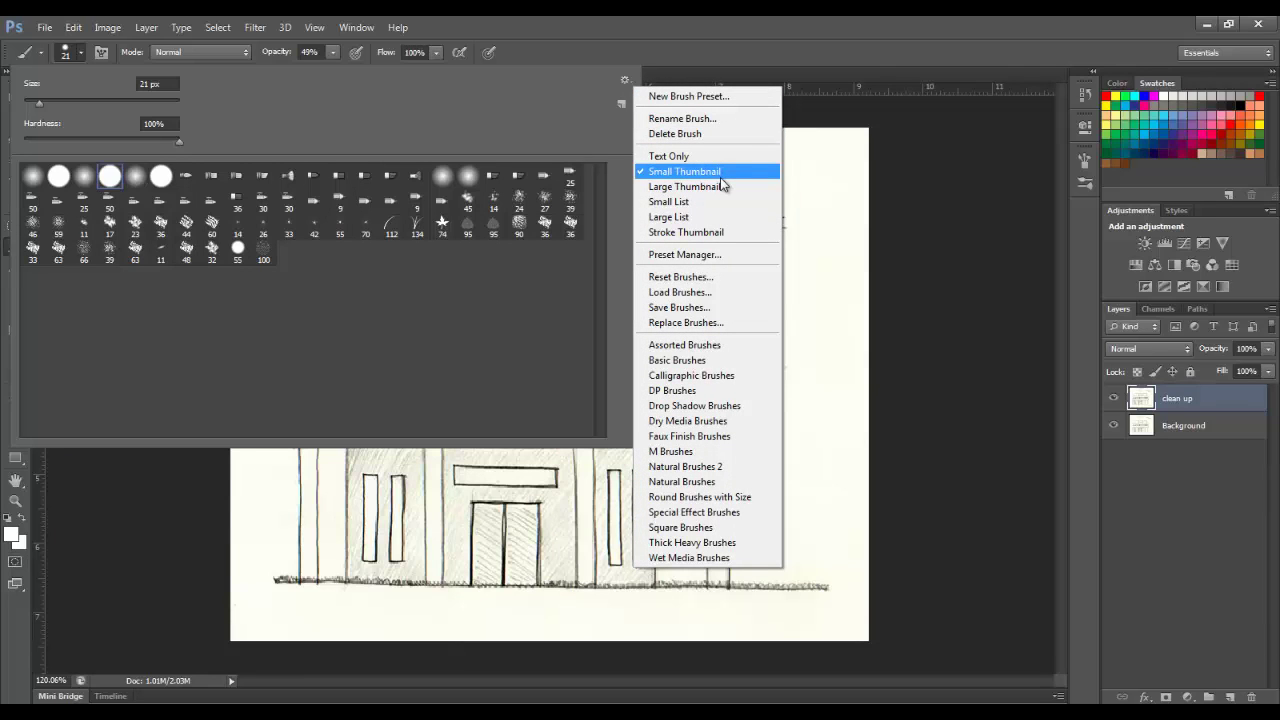
left_click(715, 236)
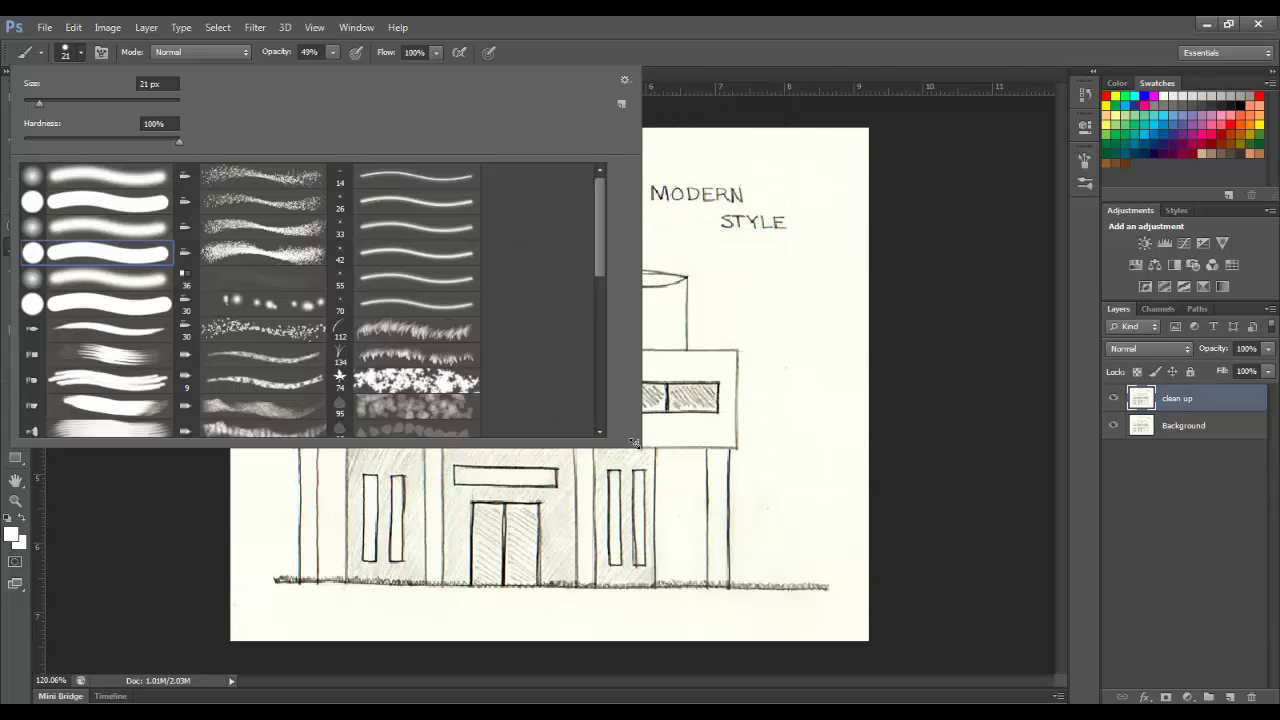
mouse_move(632, 442)
left_mouse_down()
mouse_move(765, 522)
mouse_move(903, 578)
mouse_move(957, 638)
left_mouse_up()
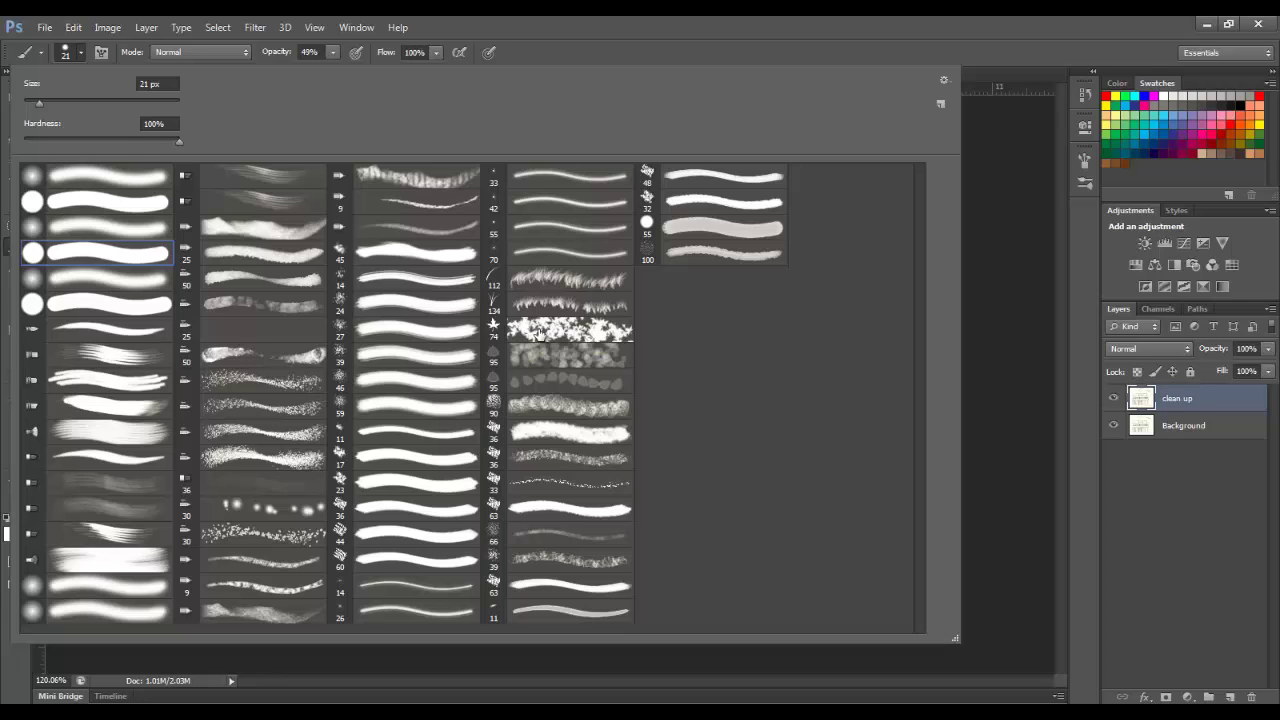
Append the Natural Brushes set, cancel the Brush Name dialog, and close the preset picker
left_click(944, 81)
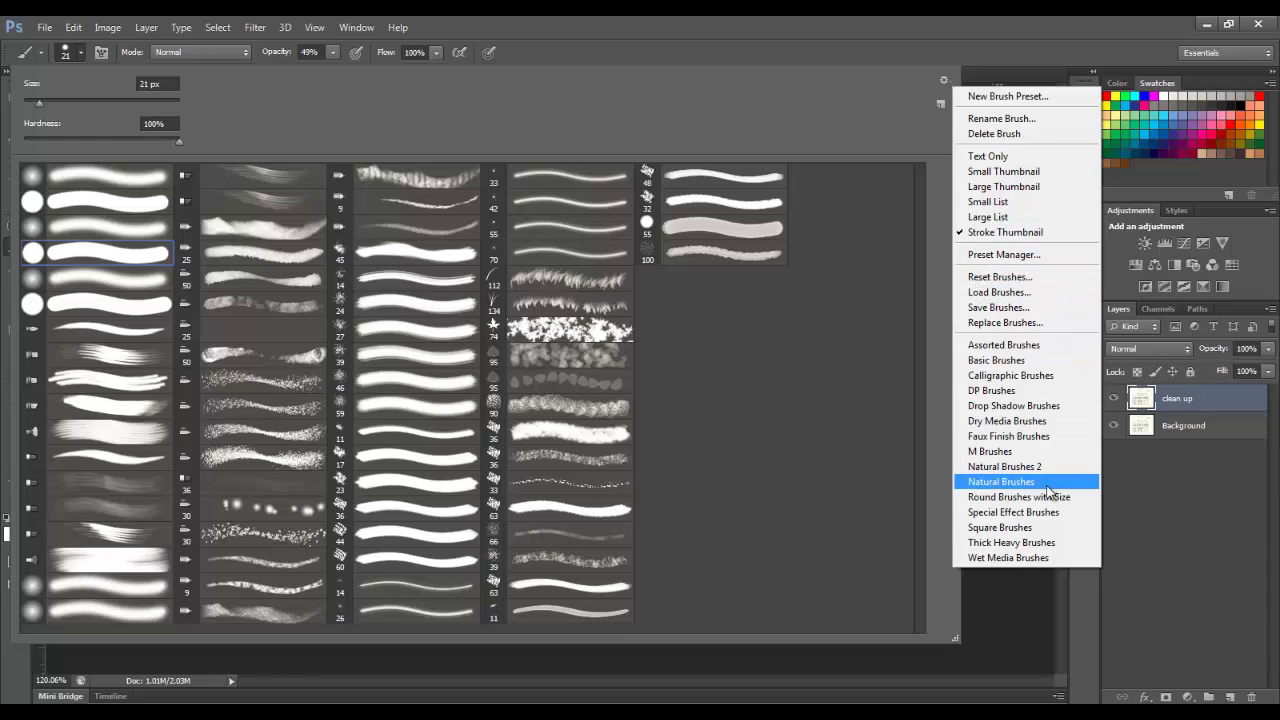
left_click(1014, 482)
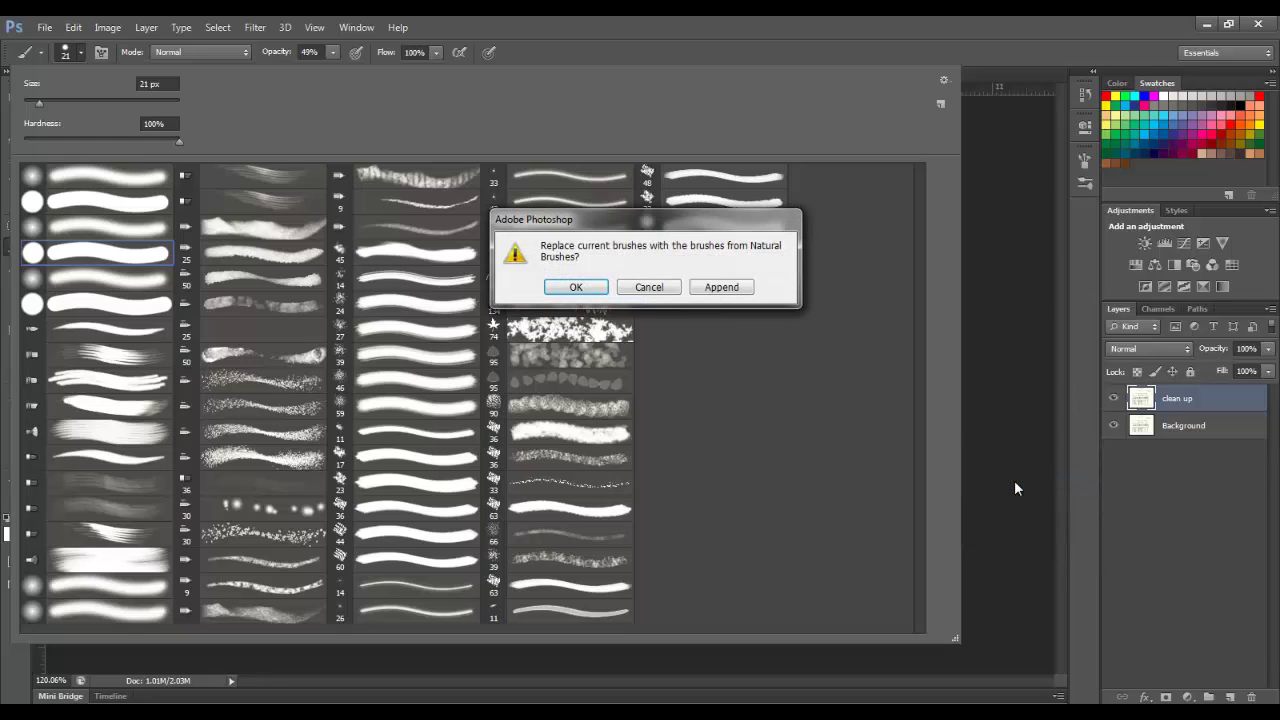
left_click(735, 290)
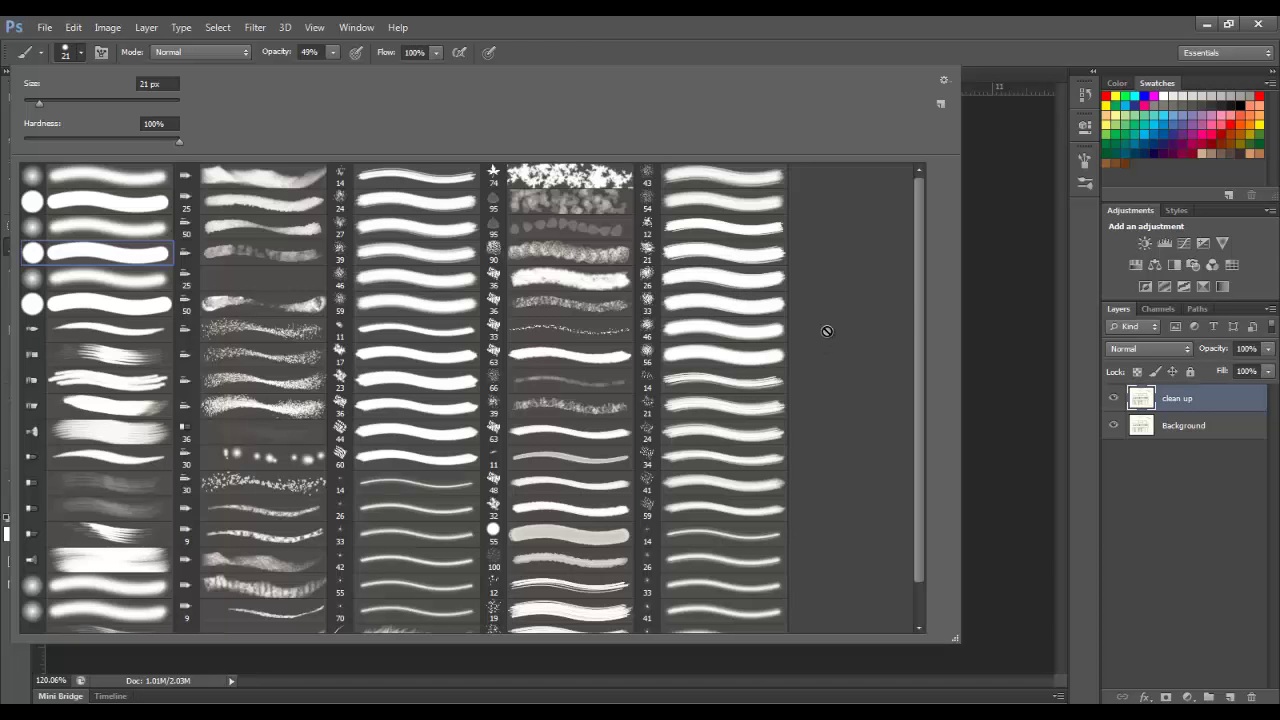
left_click_drag(918, 305, 918, 362)
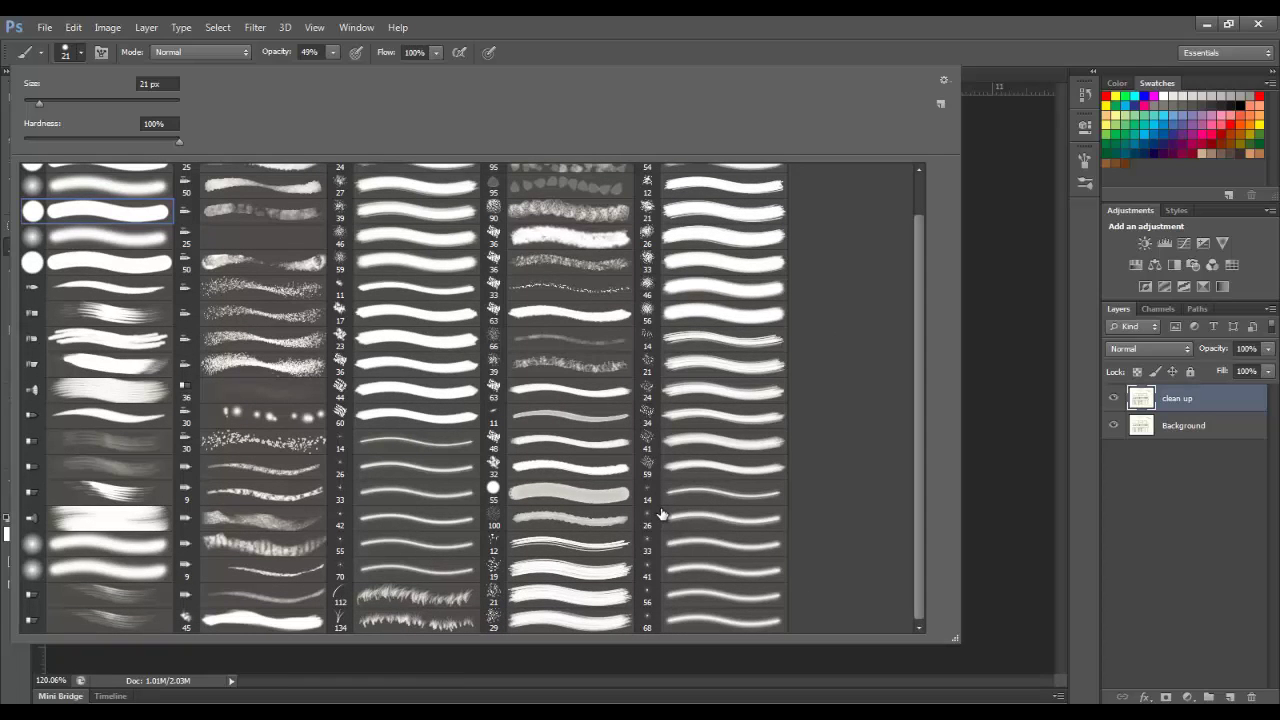
left_click(939, 104)
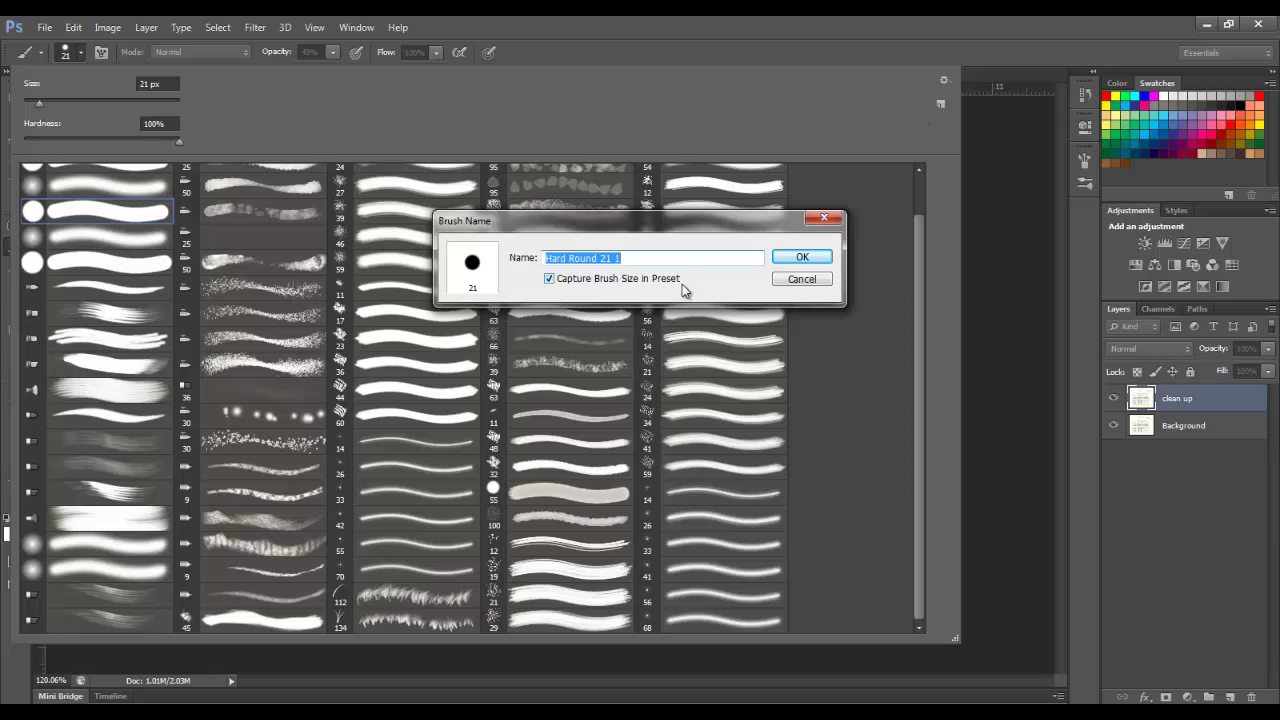
left_click(801, 279)
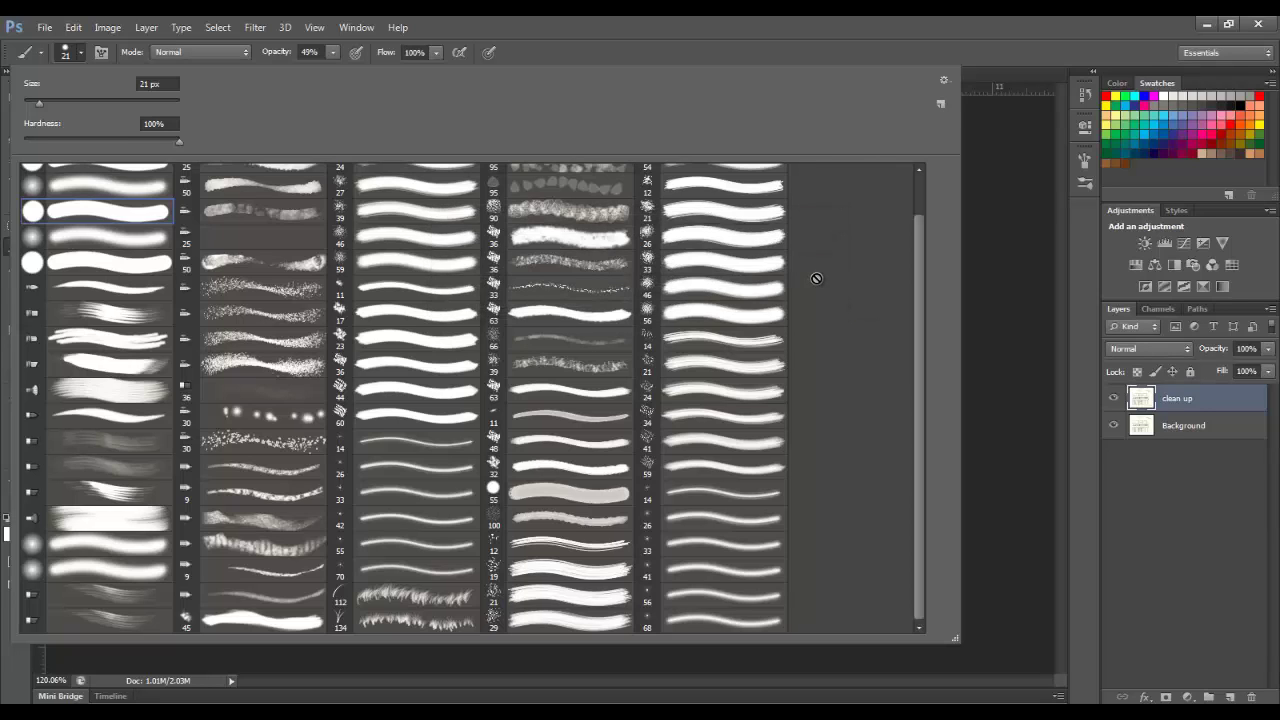
key("Escape")
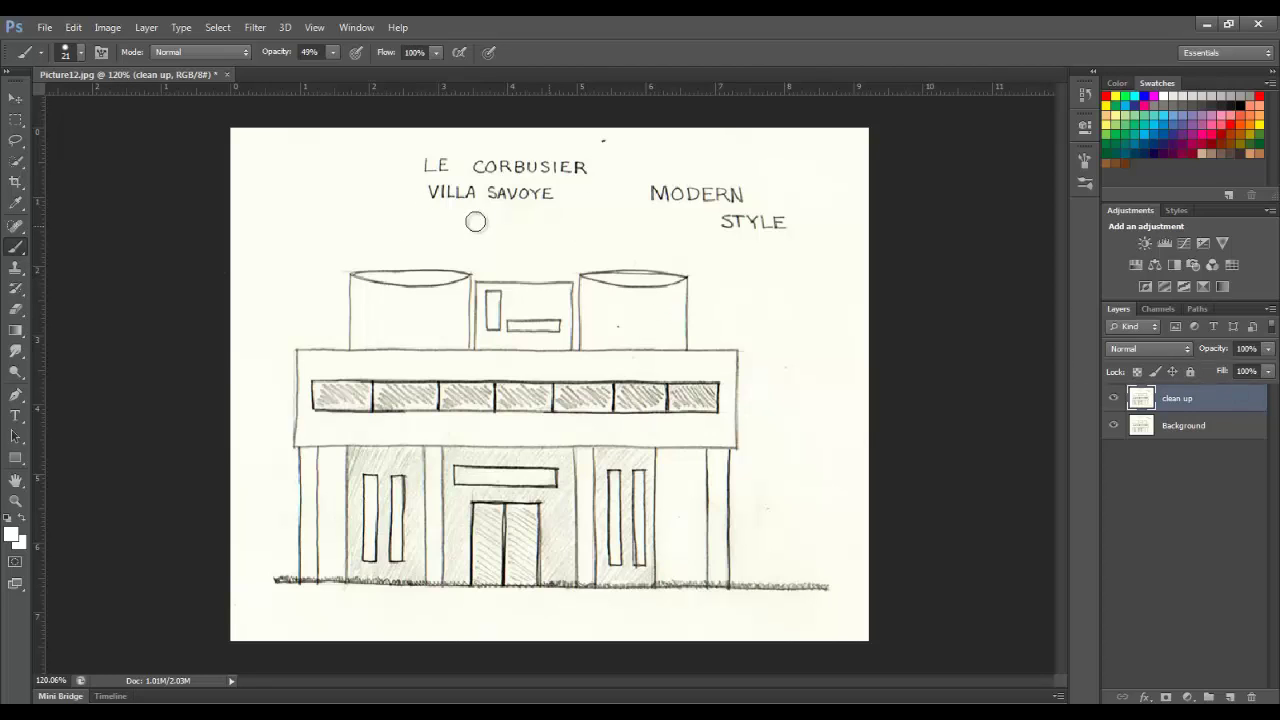
Paint out LE CORBUSIER, VILLA SAVOYE and MODERN STYLE in white at 67% opacity
left_click_drag(437, 190, 535, 198)
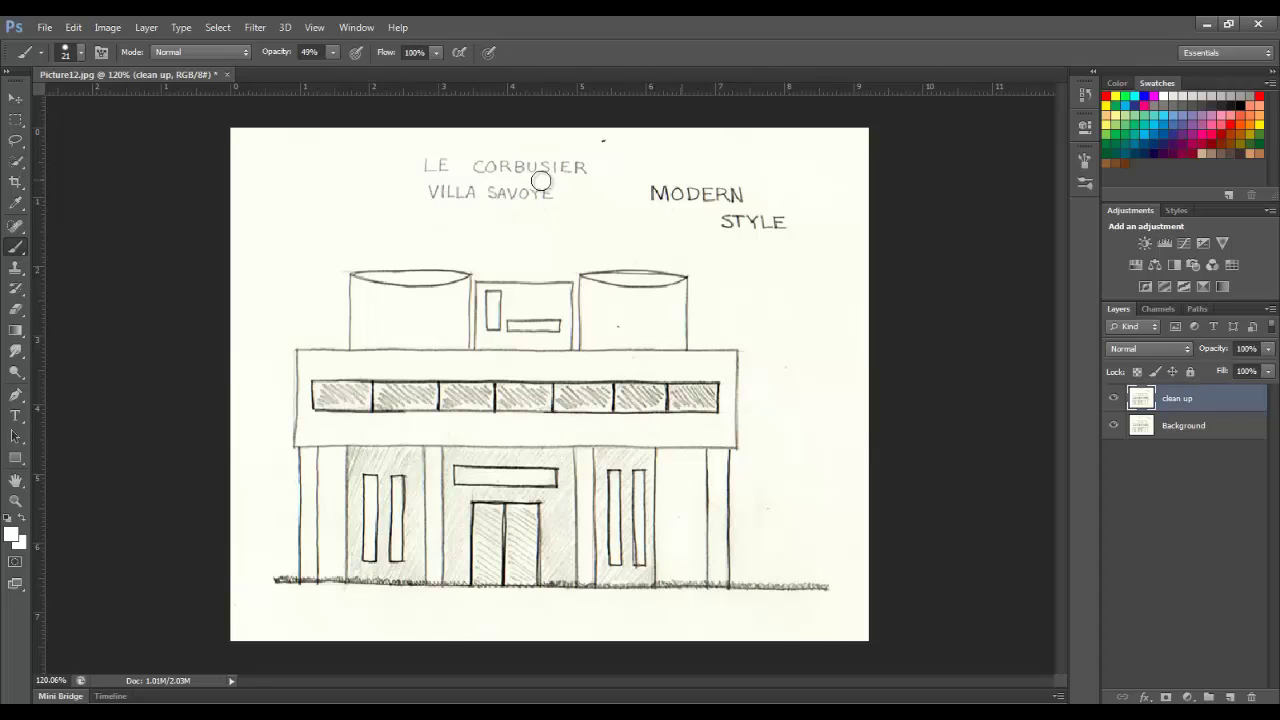
left_click(332, 52)
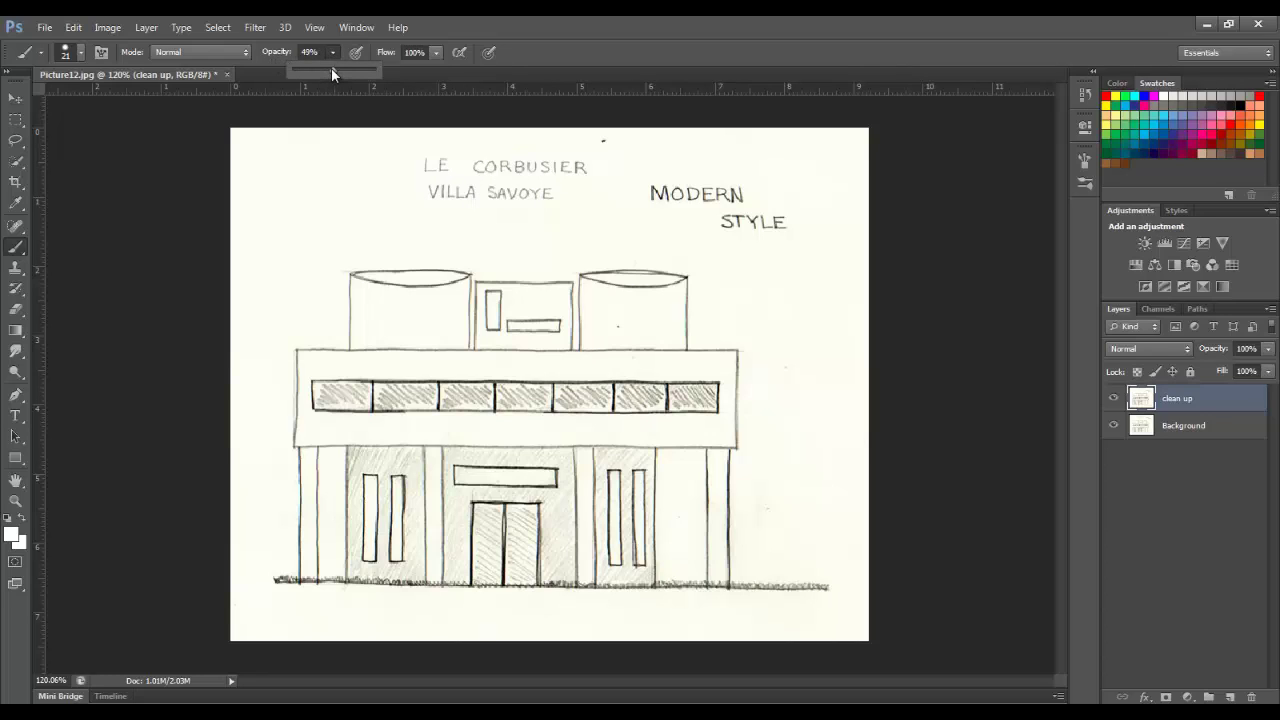
left_click_drag(333, 69, 354, 74)
mouse_move(408, 166)
left_mouse_down()
mouse_move(462, 154)
mouse_move(417, 163)
mouse_move(593, 167)
left_mouse_up()
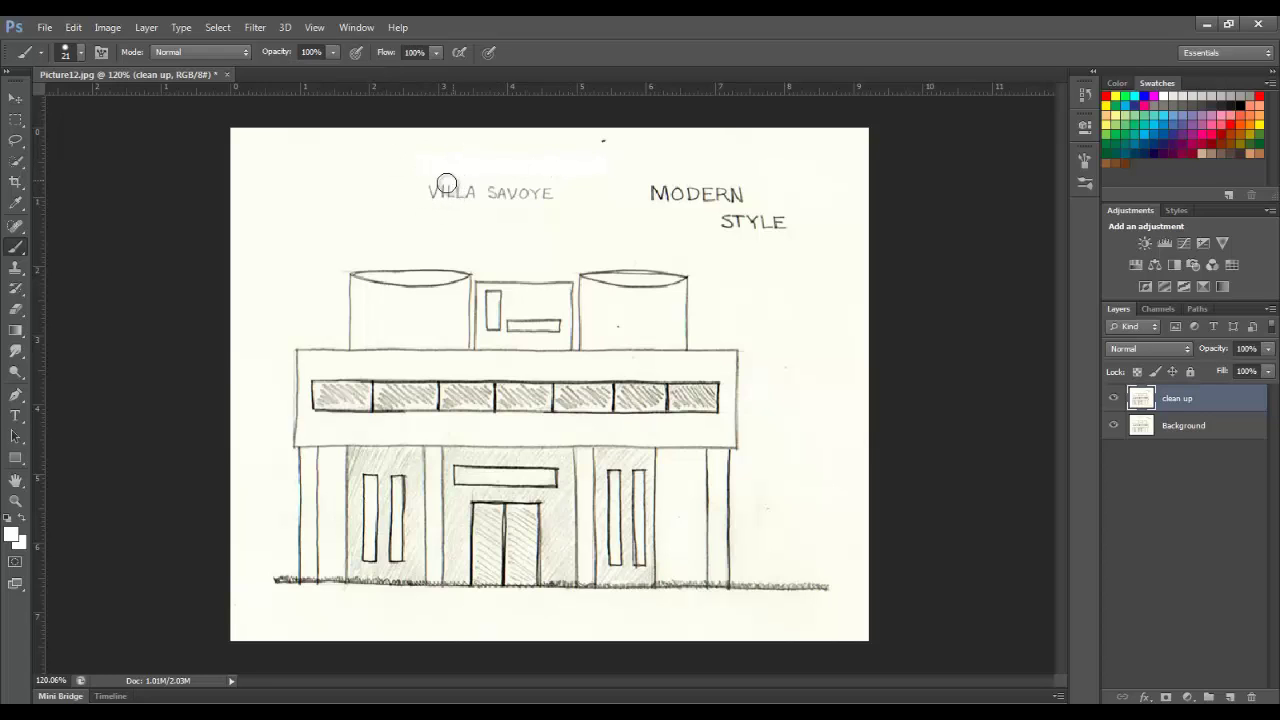
mouse_move(443, 184)
left_mouse_down()
mouse_move(553, 188)
mouse_move(501, 198)
mouse_move(618, 191)
mouse_move(795, 221)
left_mouse_up()
right_click(15, 247)
left_click(89, 261)
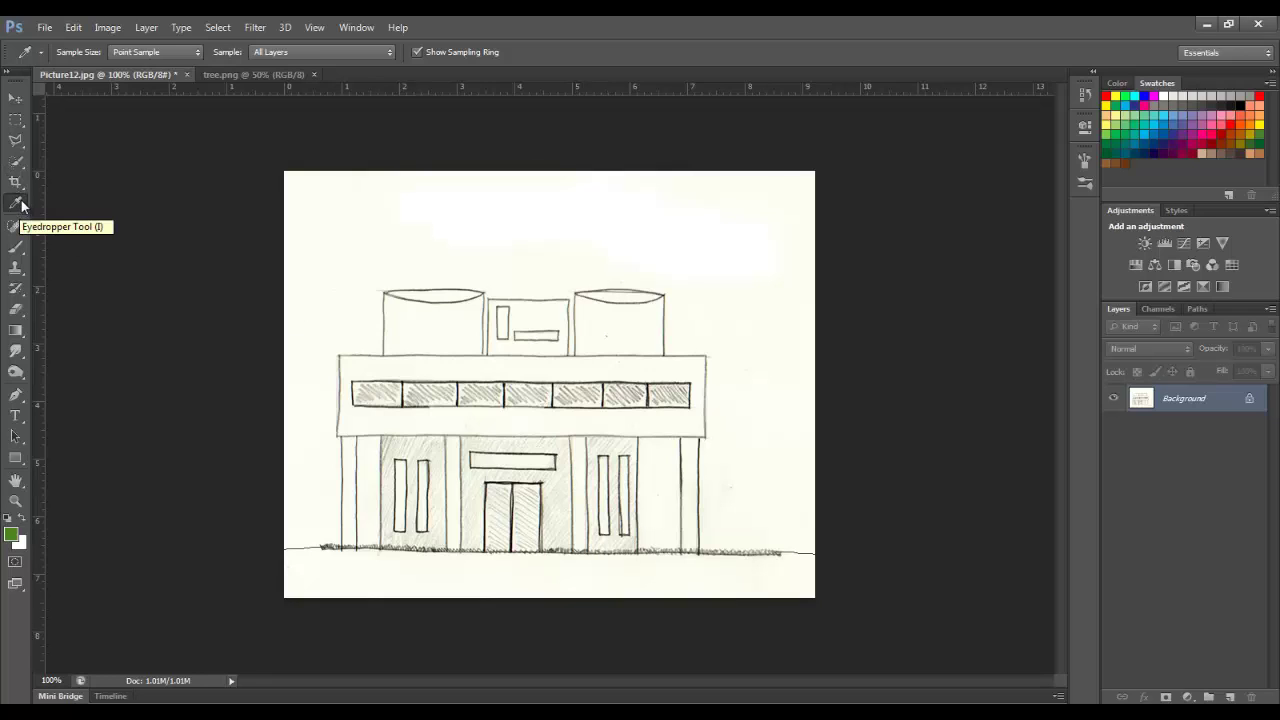
left_click(263, 73)
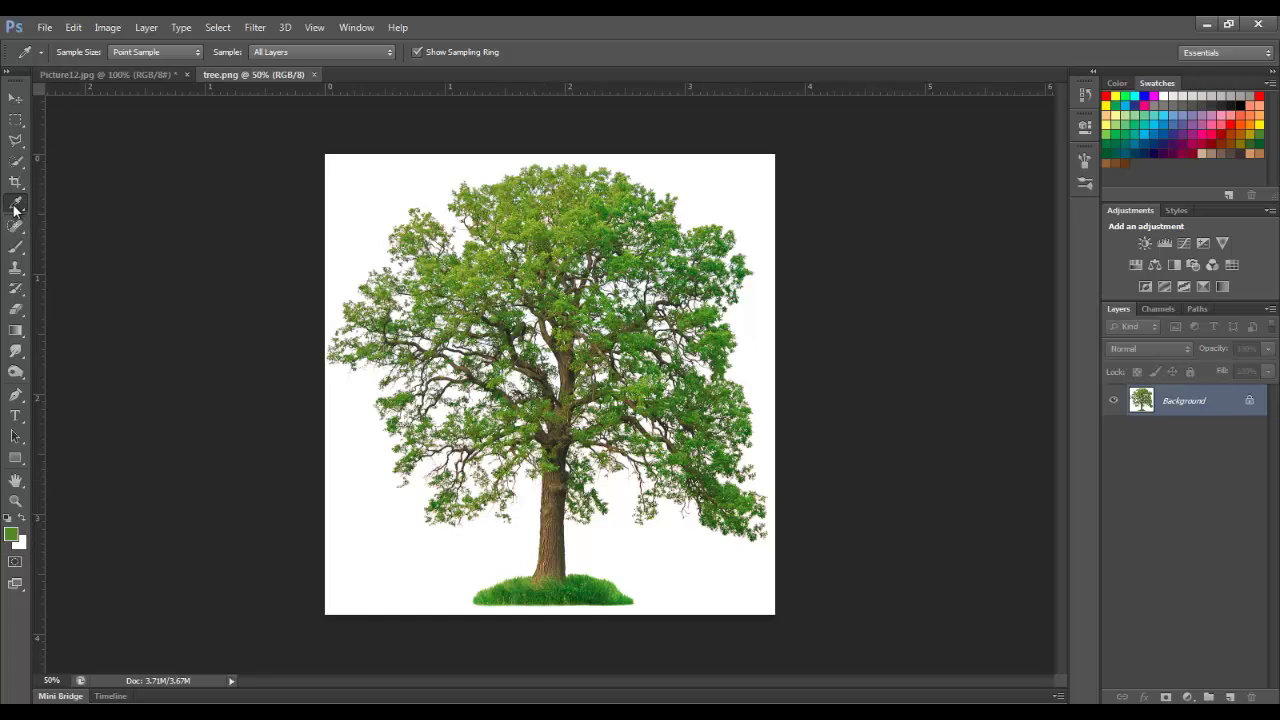
left_click(15, 250)
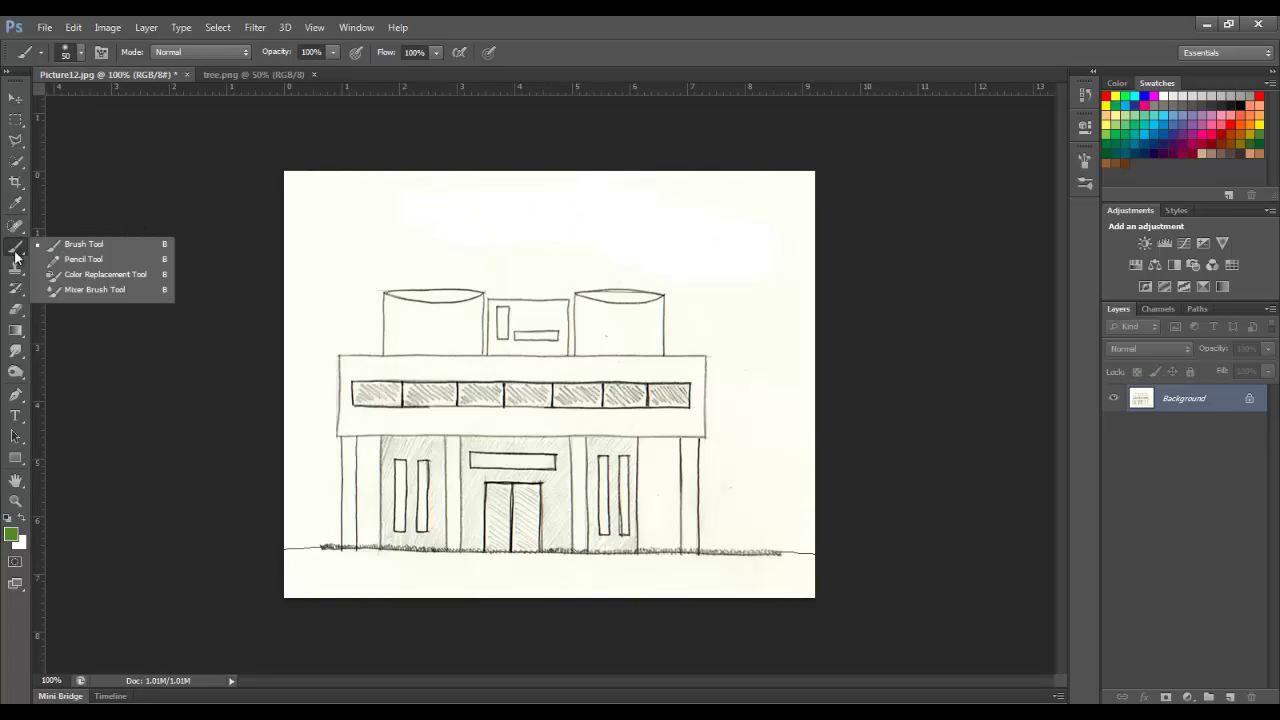
left_click(109, 241)
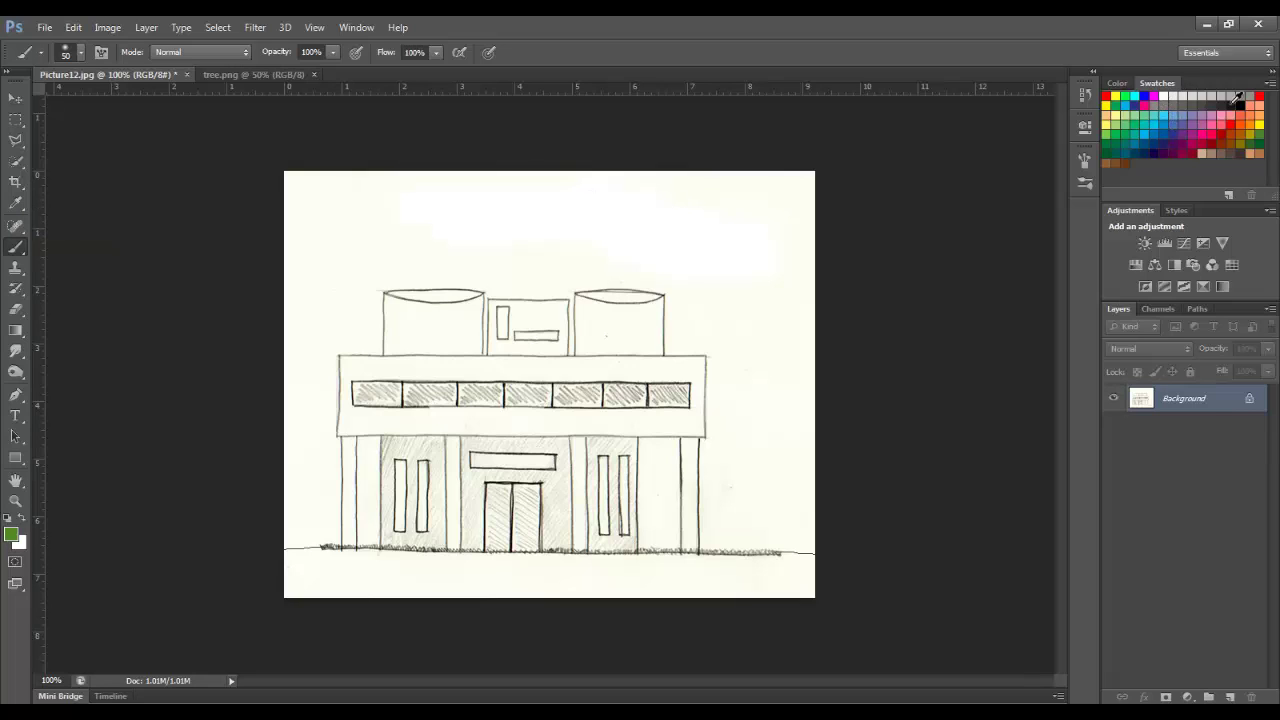
right_click(16, 247)
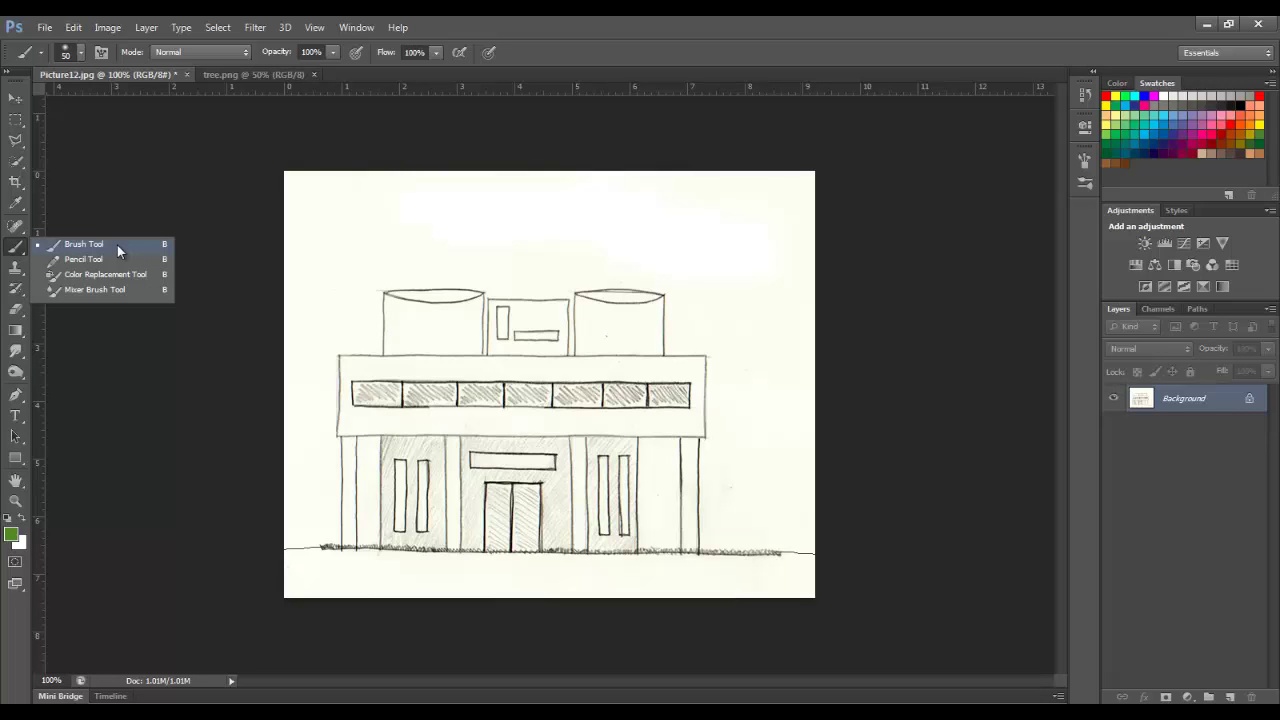
left_click(117, 245)
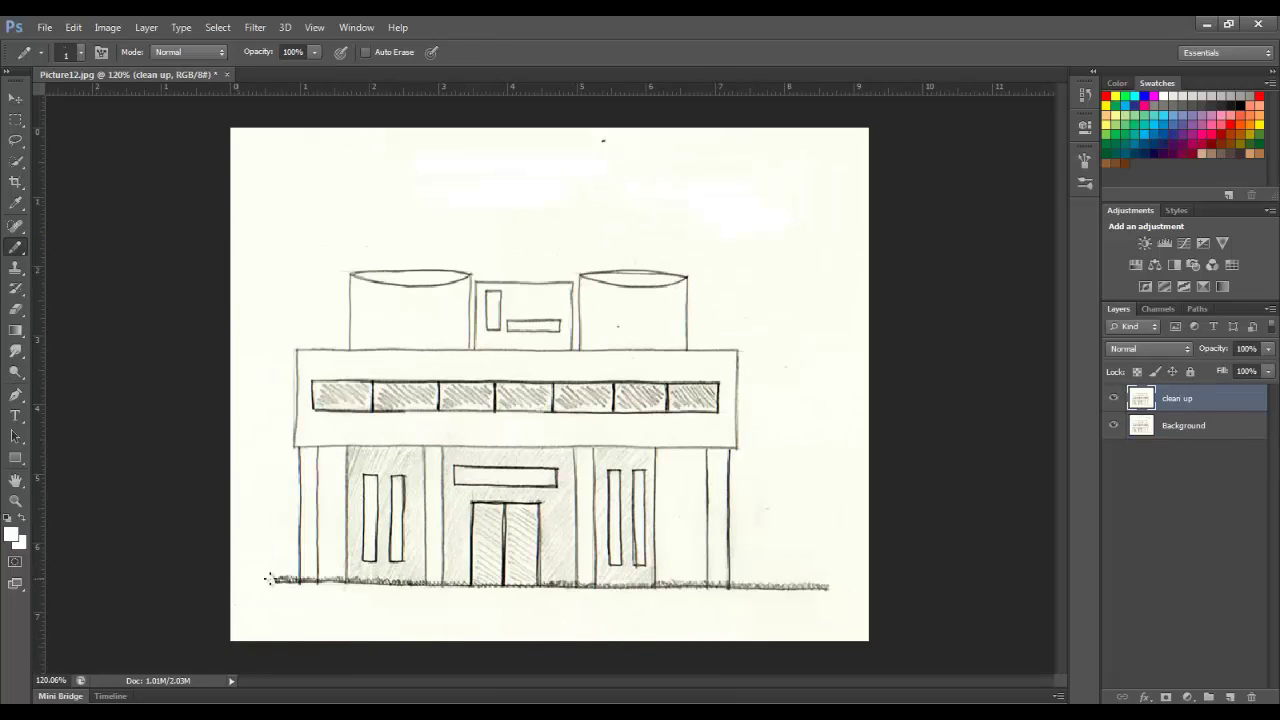
Sample a light grey foreground colour and switch to the 1 px Pencil Tool
left_click(16, 205)
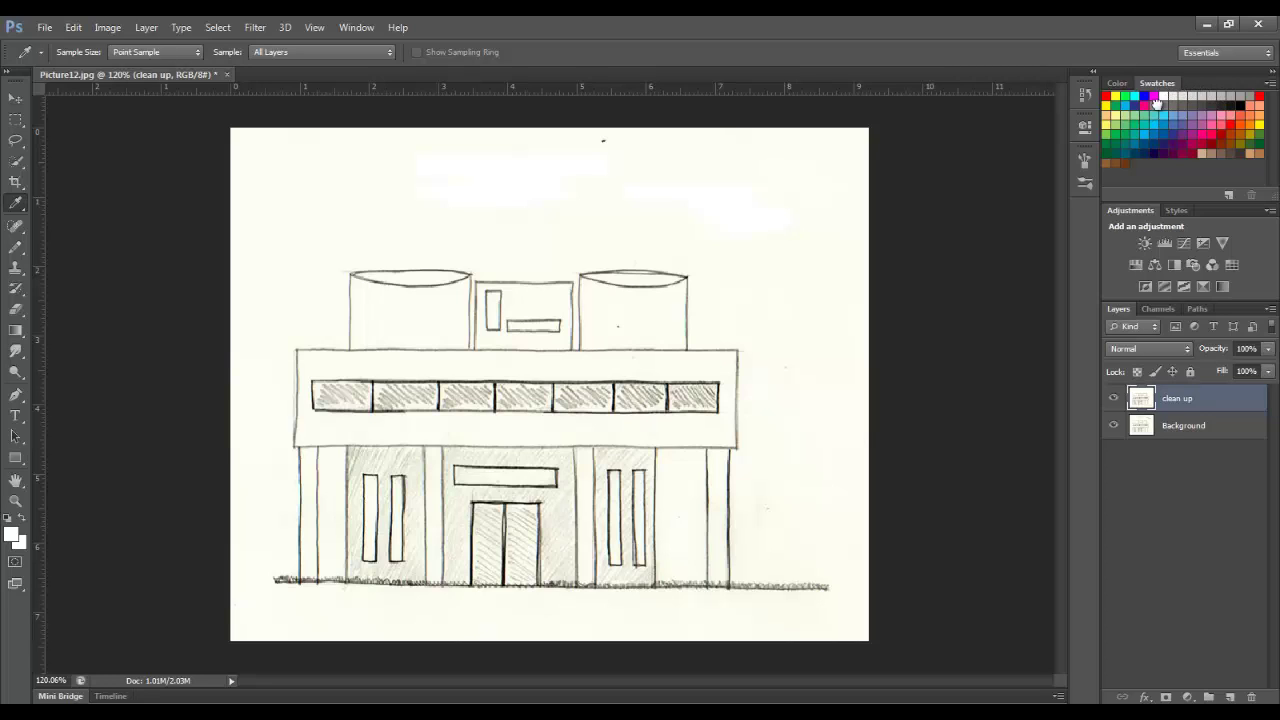
left_click(1160, 100)
key("b")
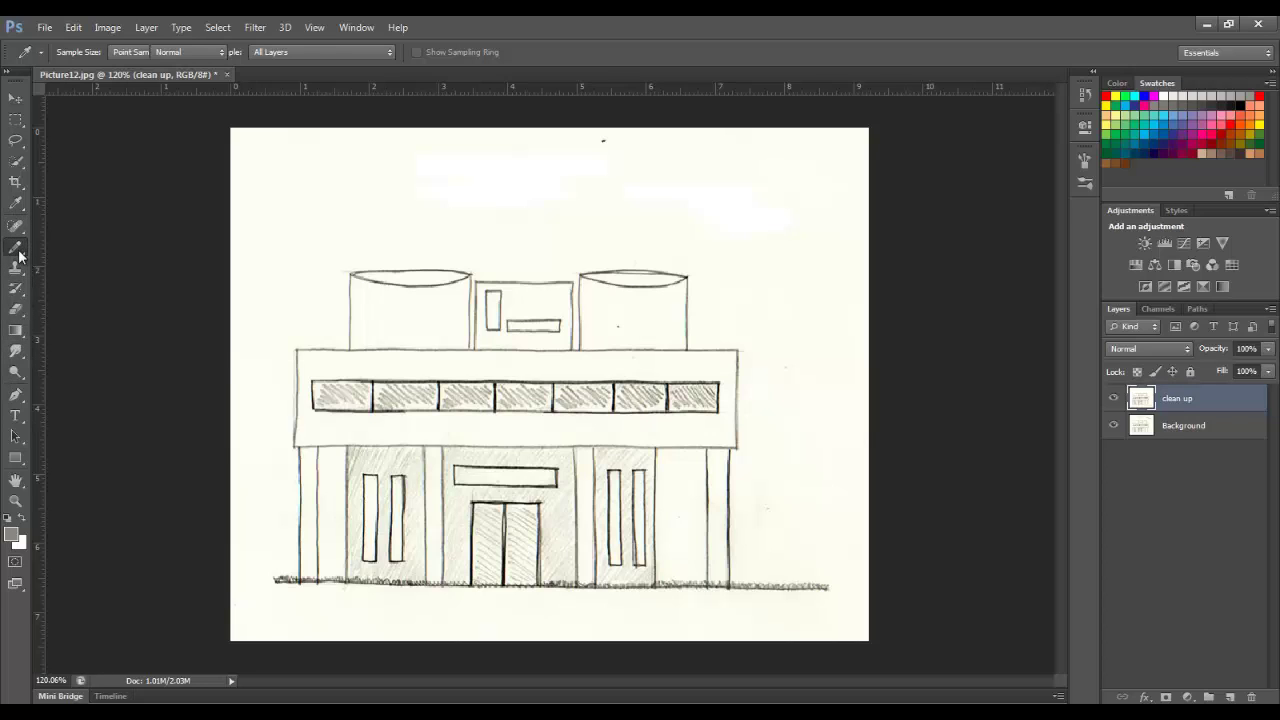
left_click(16, 247)
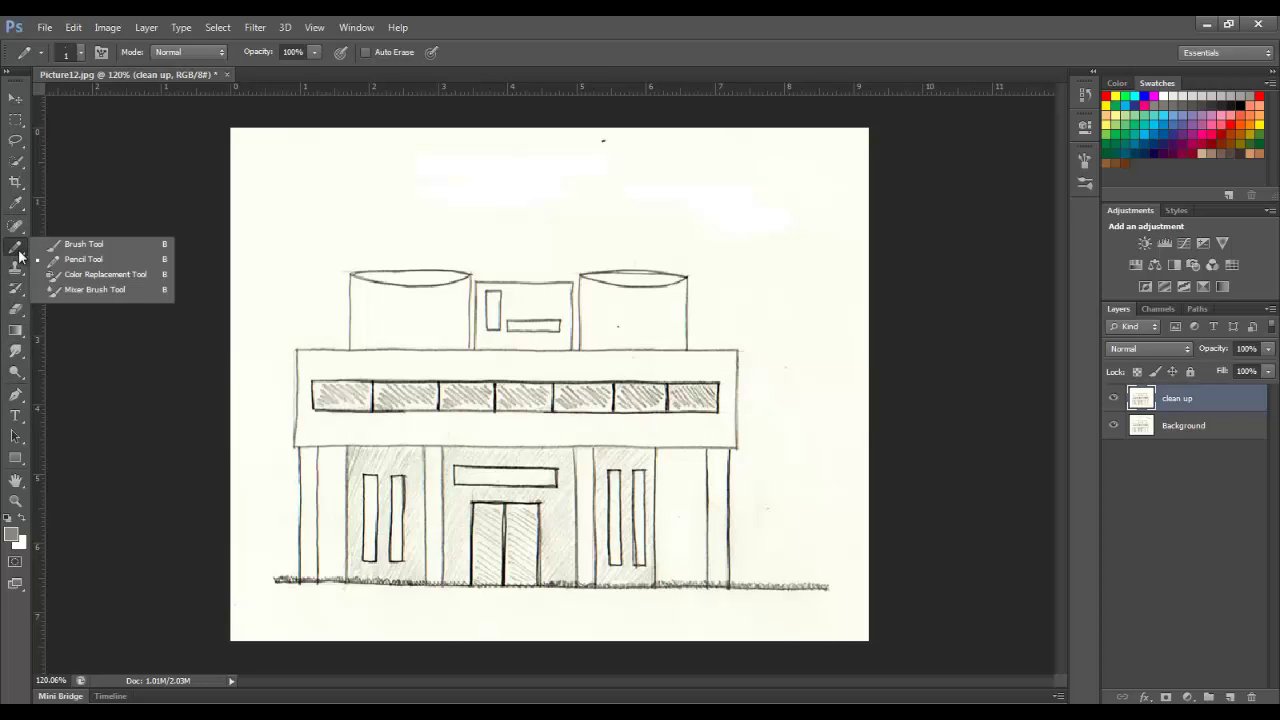
left_click(101, 263)
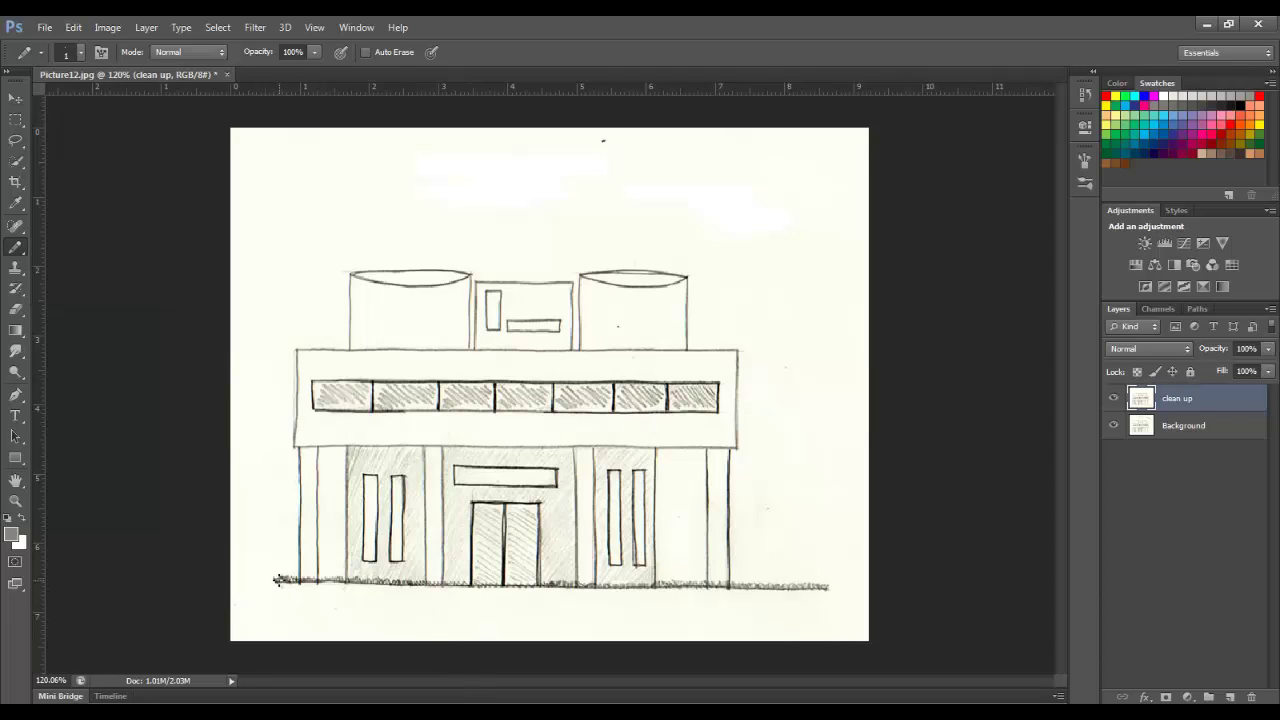
Undo the stray stroke and draw straight ground-line extensions to the left and right edges
key("ctrl+z")
left_click(212, 578, "shift")
left_click(886, 586, "shift")
left_click(17, 249)
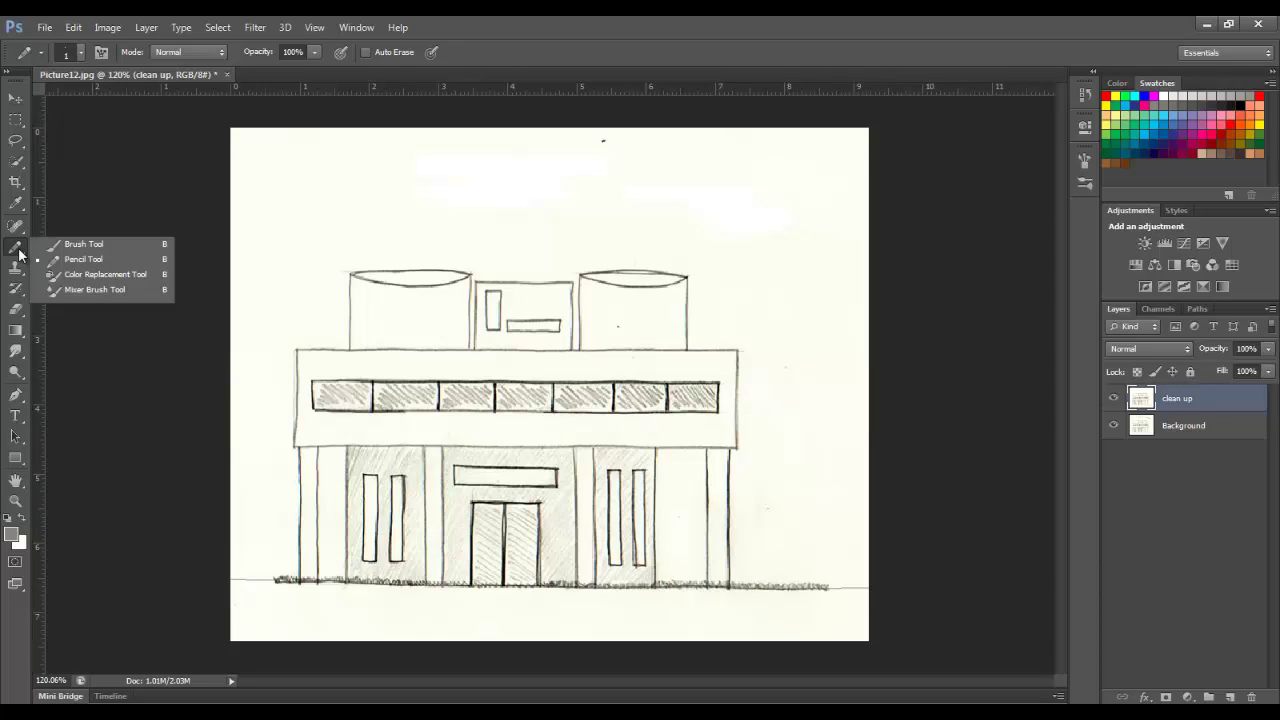
Choose the Spot Healing Brush and heal the dark speck at the top of the page
left_click(15, 226)
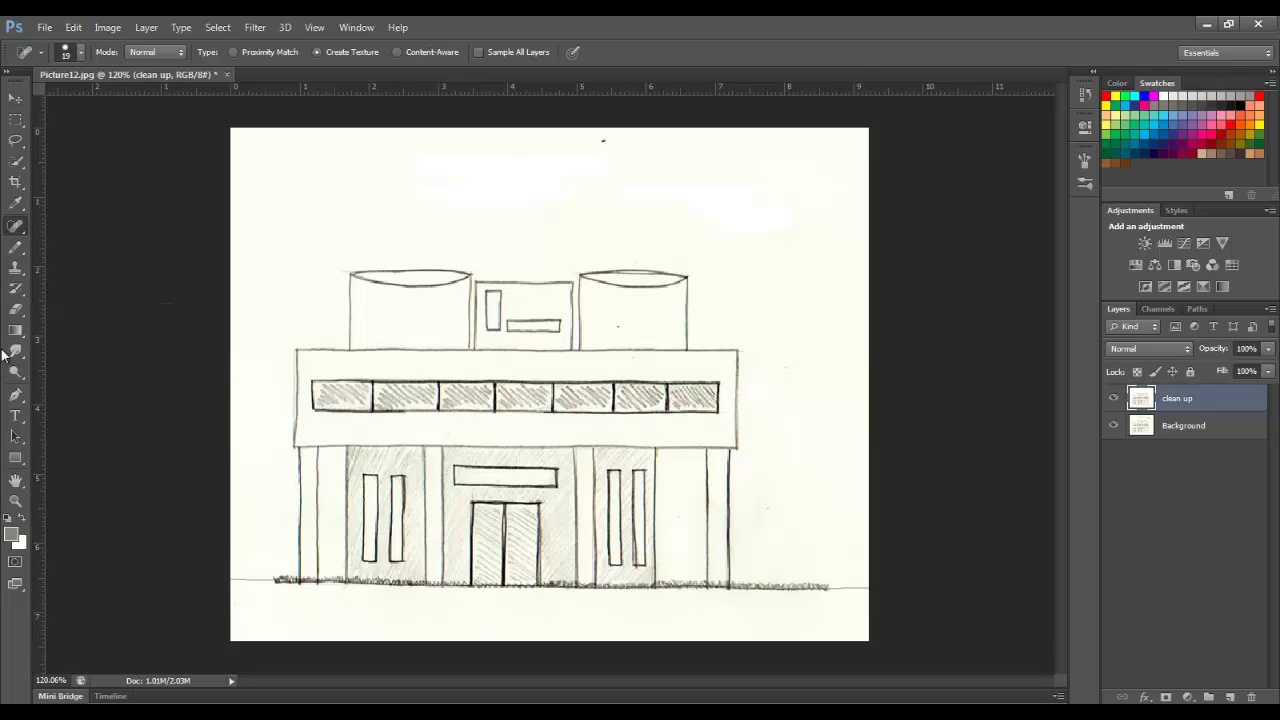
left_click(18, 230)
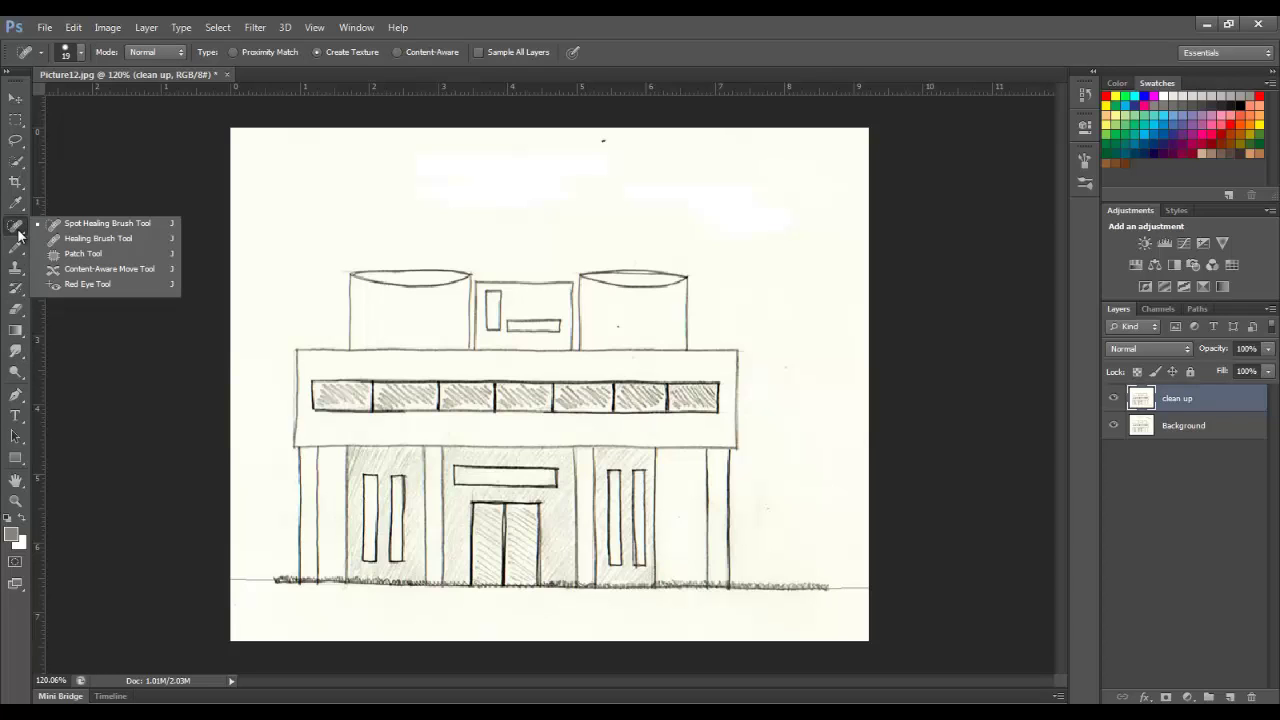
left_click(116, 223)
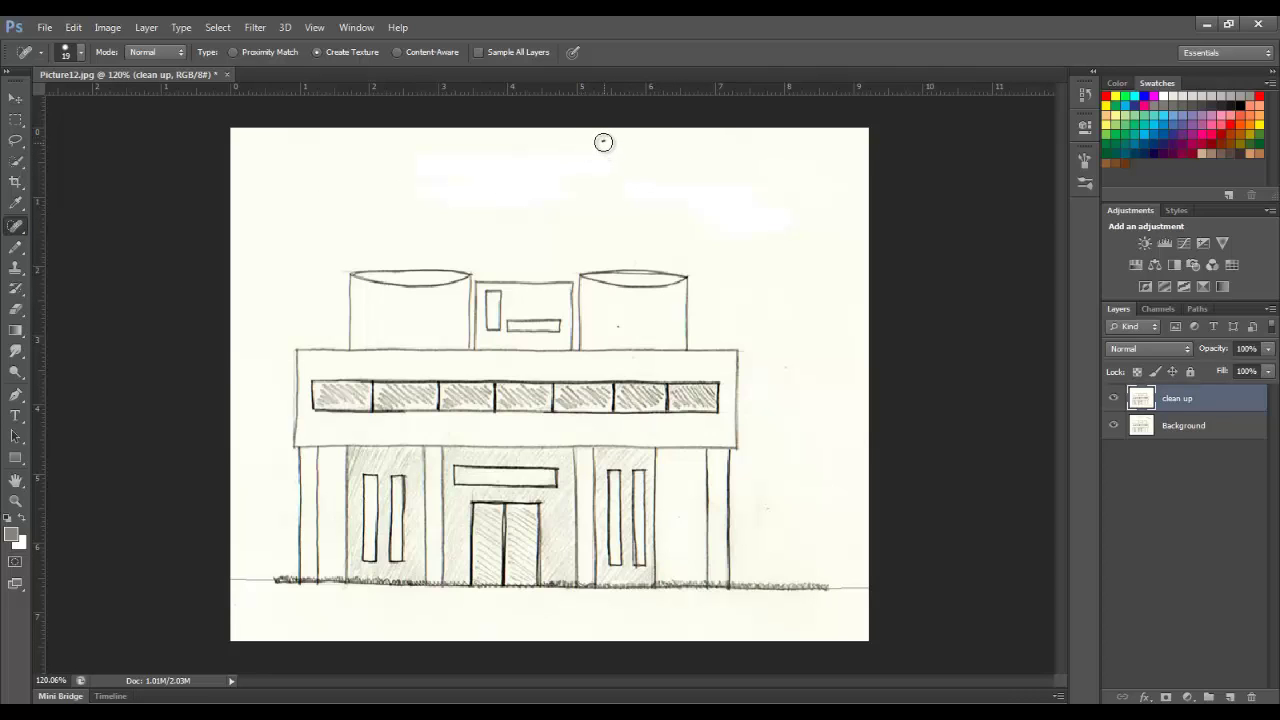
left_click(603, 142)
Duplicate the clean up layer as a new layer named 'grass'
right_click(1187, 401)
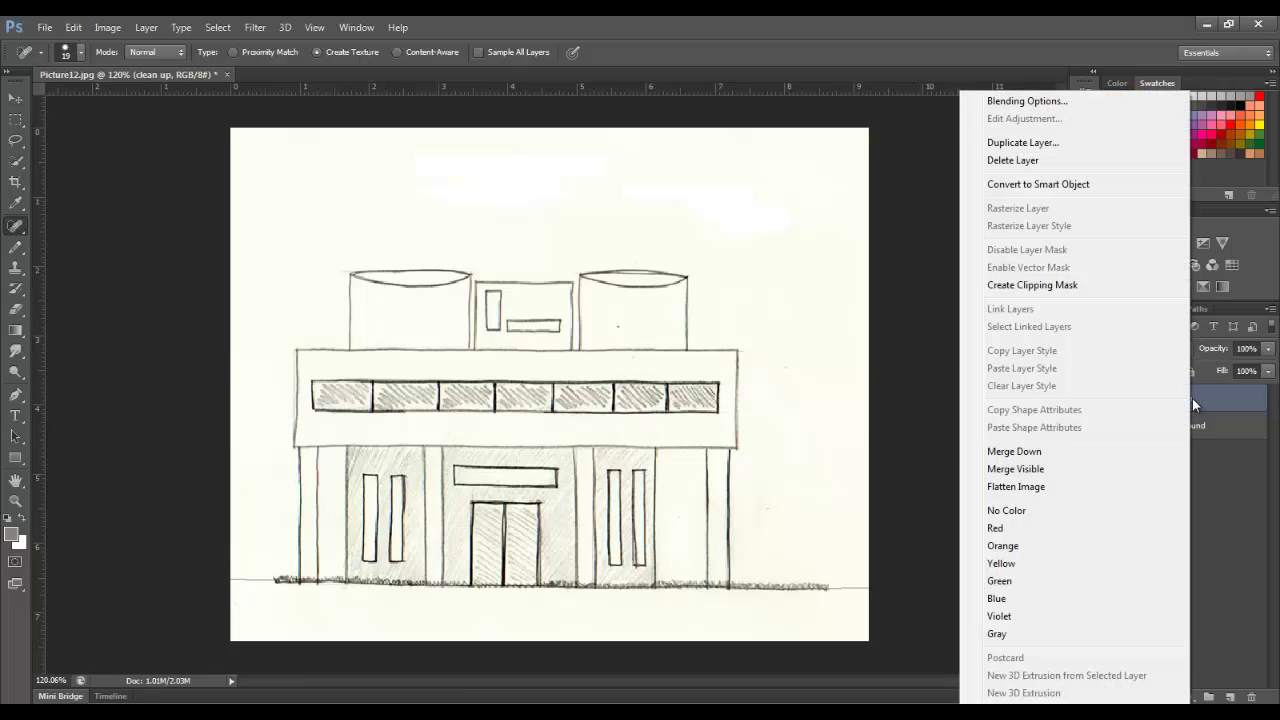
left_click(1046, 142)
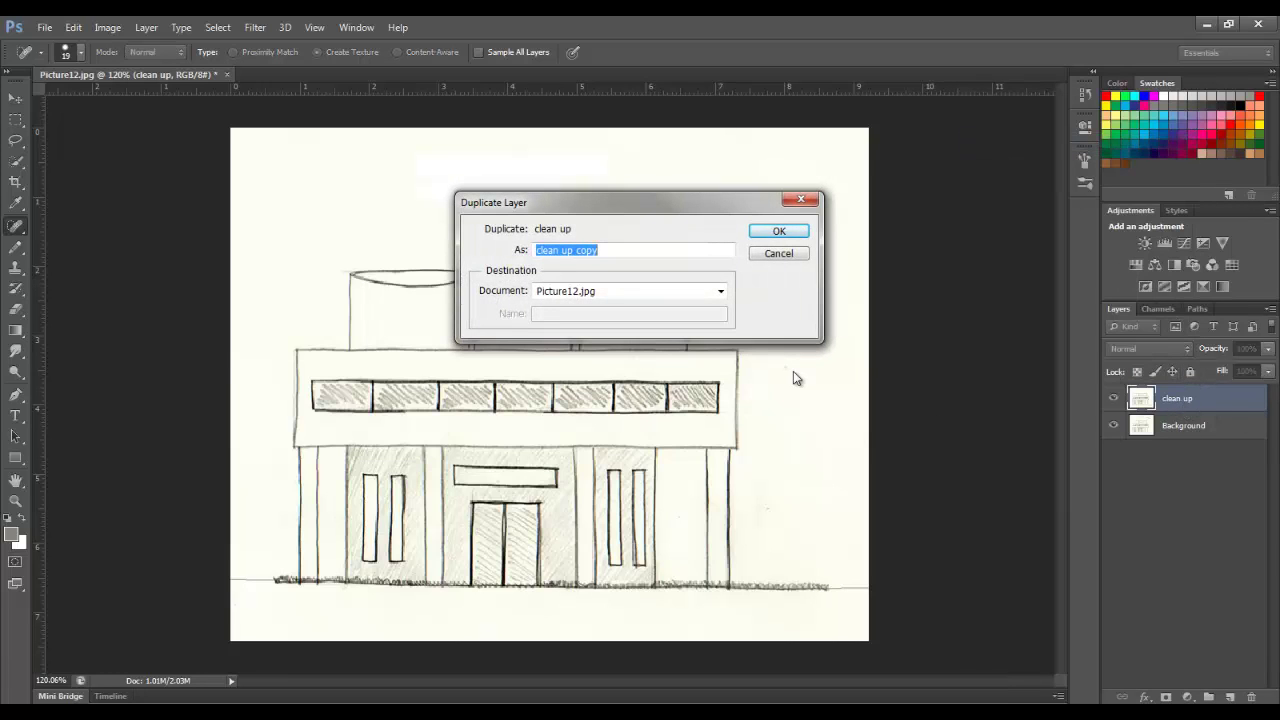
type("grass")
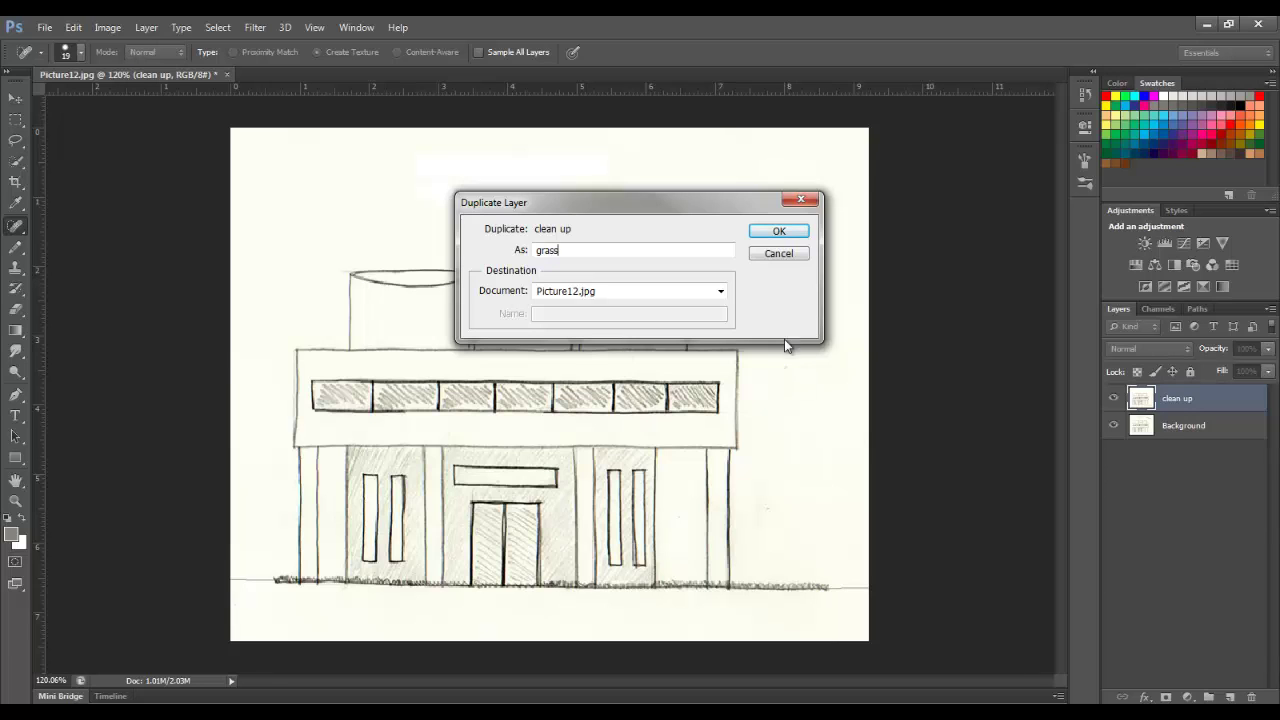
left_click(794, 231)
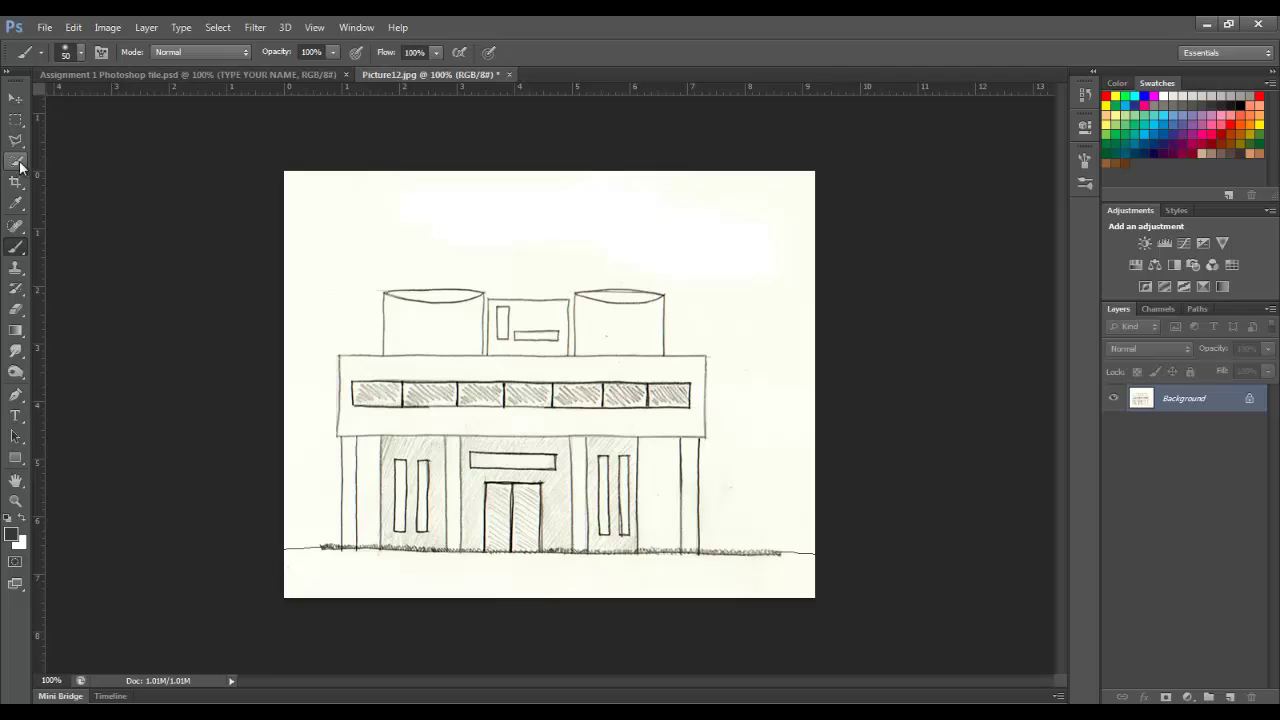
Quick-select the ground strip below the ground line, subtracting the window band
left_click(18, 164)
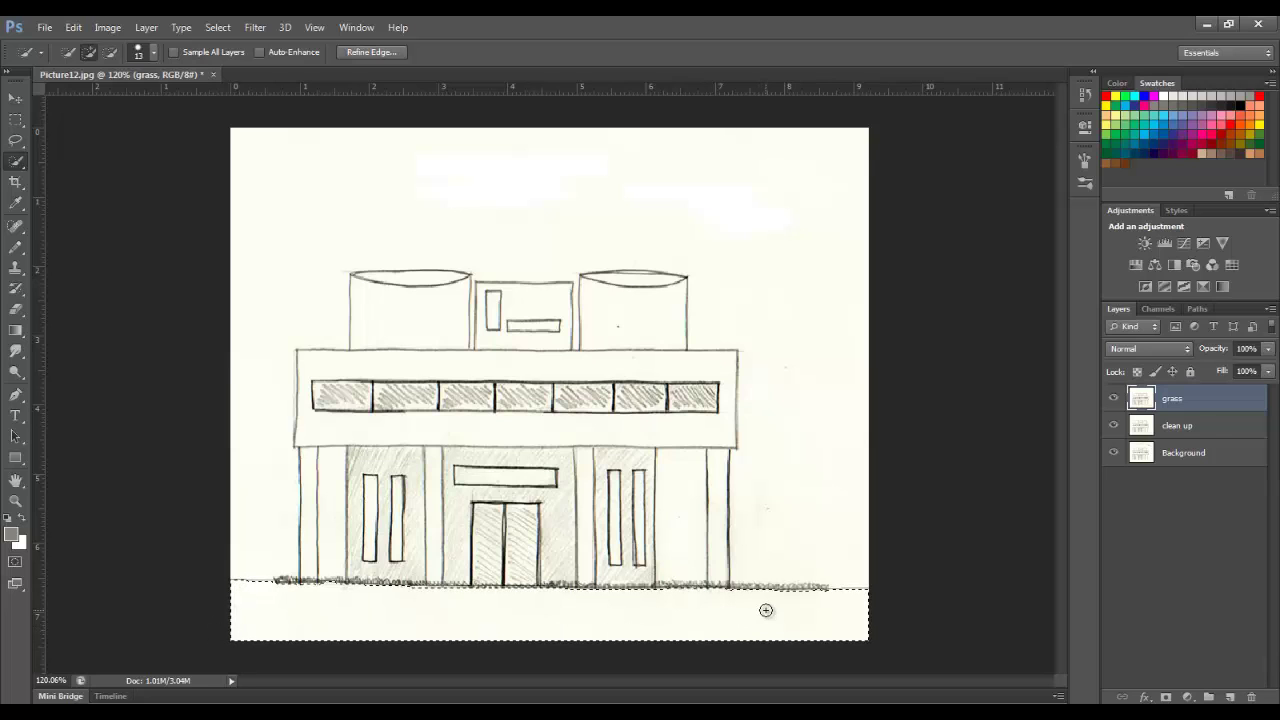
left_click(520, 400)
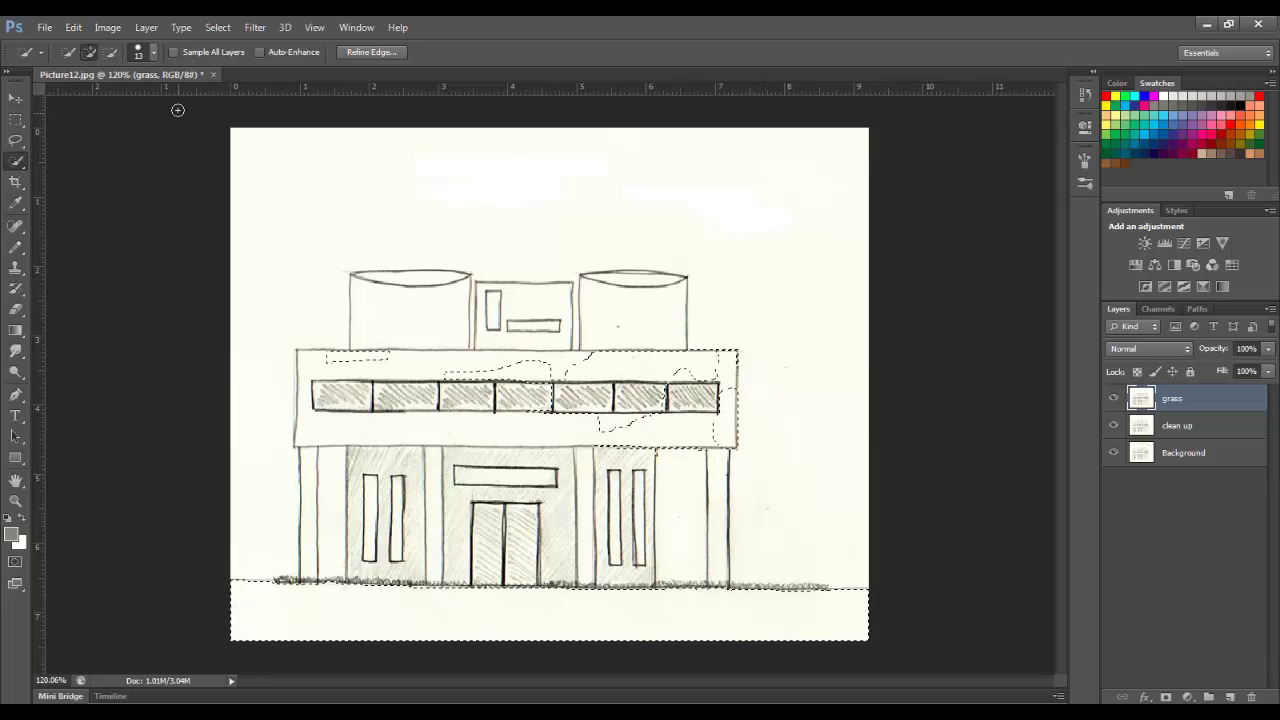
left_click(108, 51)
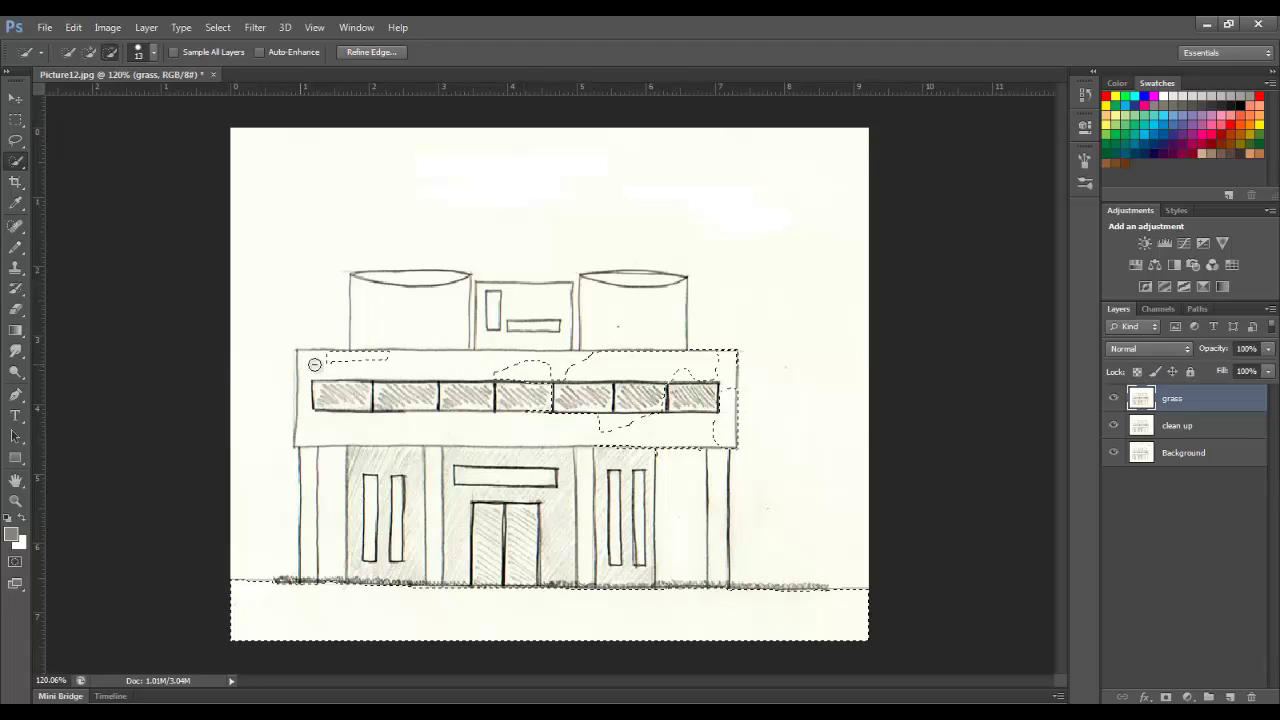
mouse_move(344, 365)
left_mouse_down()
mouse_move(535, 372)
mouse_move(744, 361)
mouse_move(720, 446)
mouse_move(702, 447)
mouse_move(734, 413)
mouse_move(643, 392)
left_mouse_up()
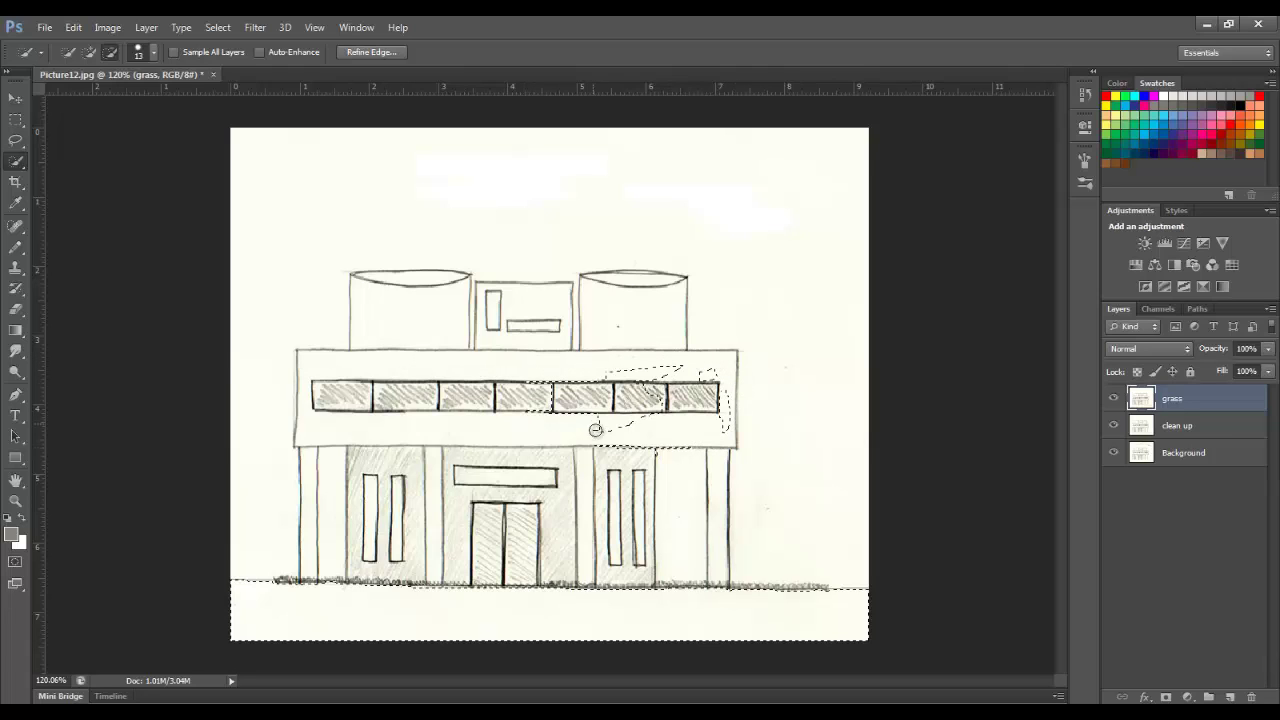
mouse_move(598, 428)
left_mouse_down()
mouse_move(631, 417)
mouse_move(616, 390)
mouse_move(629, 376)
mouse_move(680, 369)
mouse_move(555, 402)
mouse_move(577, 419)
mouse_move(699, 407)
mouse_move(722, 383)
mouse_move(707, 373)
mouse_move(727, 440)
mouse_move(727, 404)
mouse_move(631, 410)
mouse_move(659, 394)
mouse_move(611, 391)
mouse_move(597, 404)
mouse_move(641, 439)
mouse_move(604, 443)
mouse_move(713, 447)
left_mouse_up()
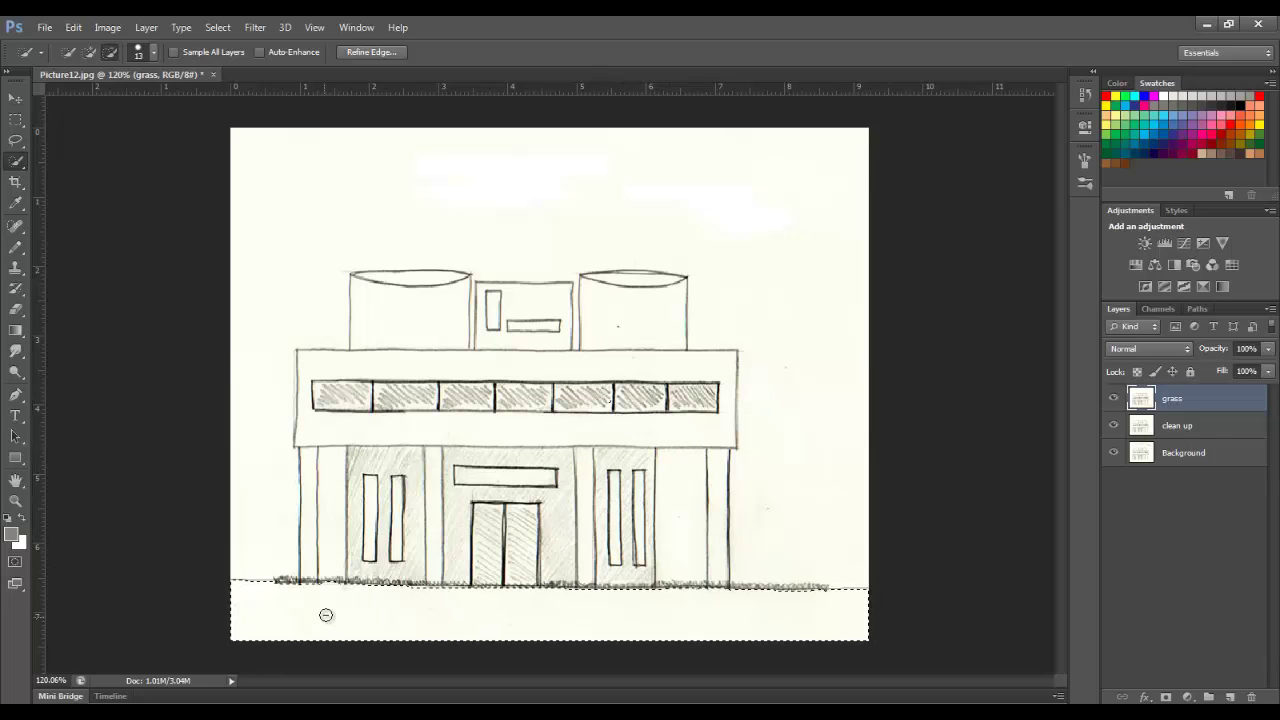
Switch to the soft Brush Tool and enlarge it to 40 px
left_click(18, 204)
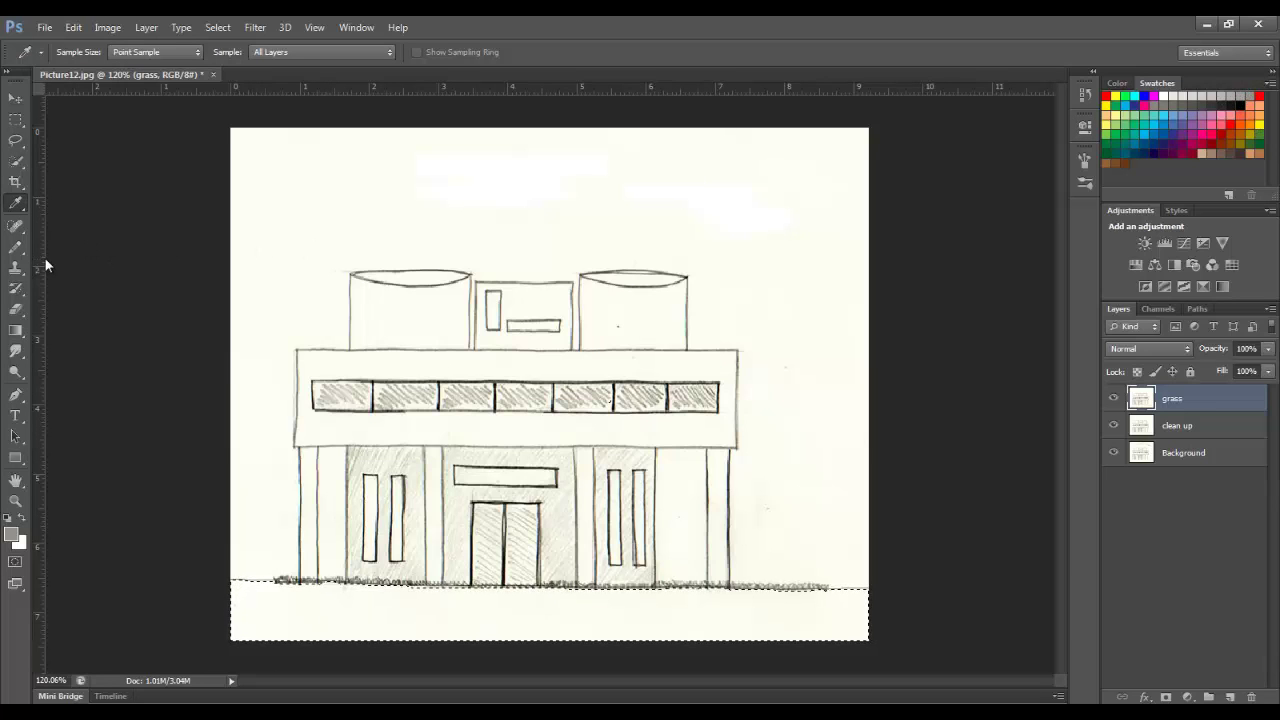
left_click(18, 248)
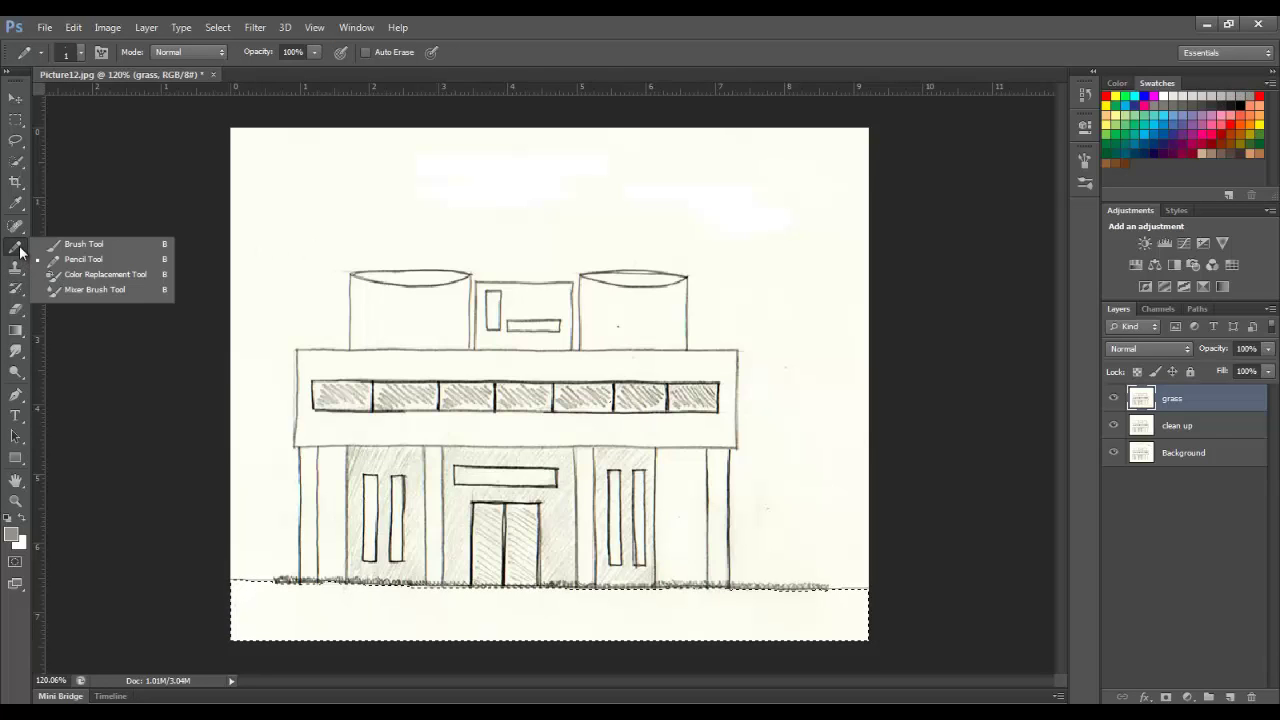
left_click(103, 244)
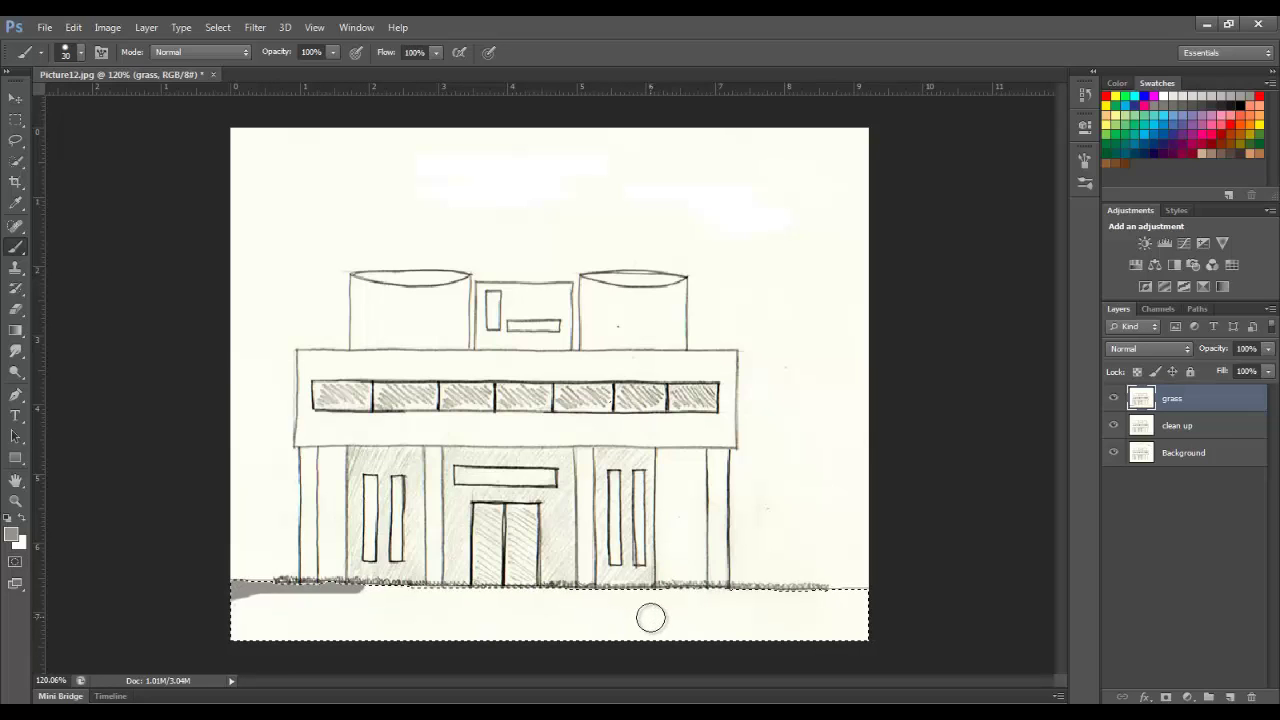
key("bracketright")
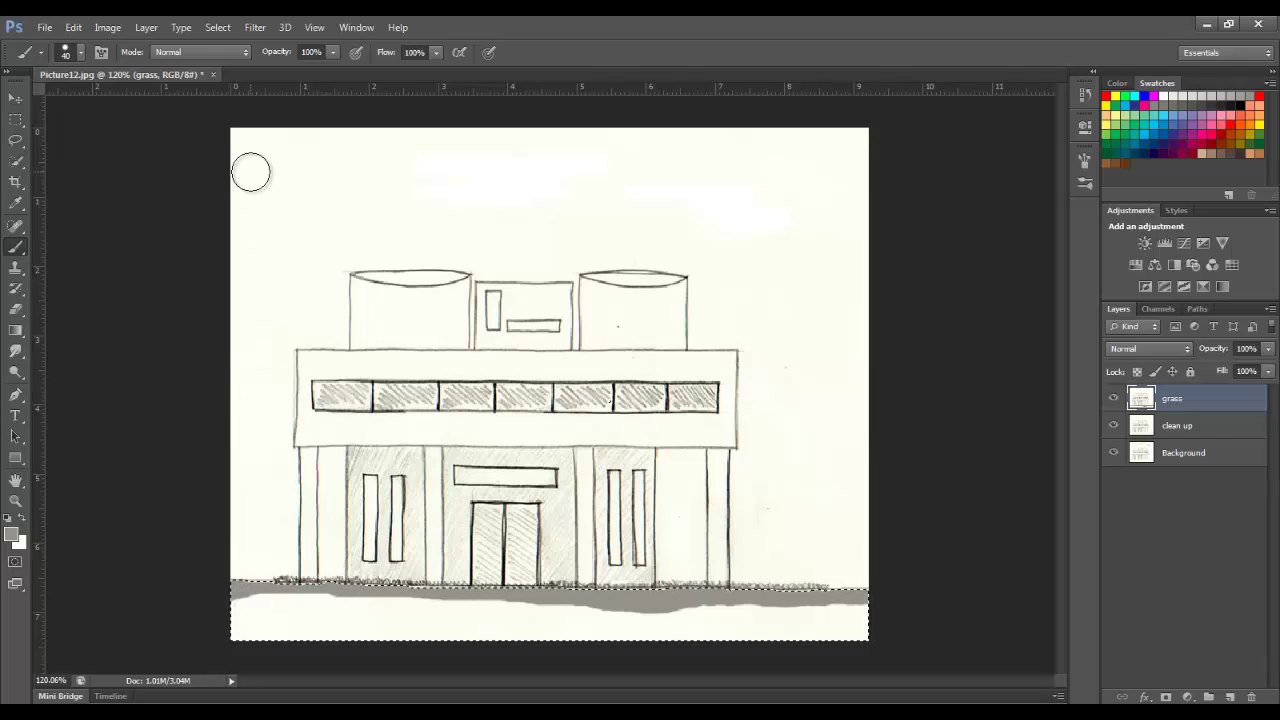
Set up the Gradient tool at 100% opacity with a chosen gradient preset
left_click(17, 334)
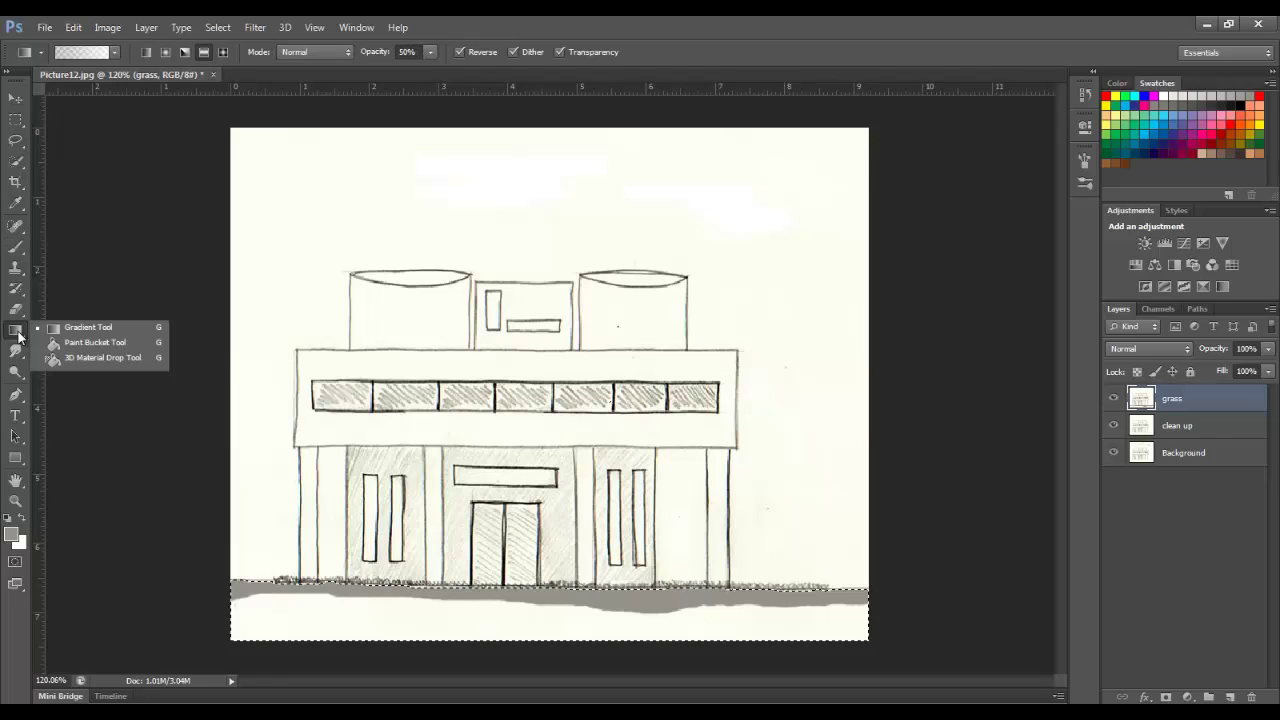
left_click(429, 53)
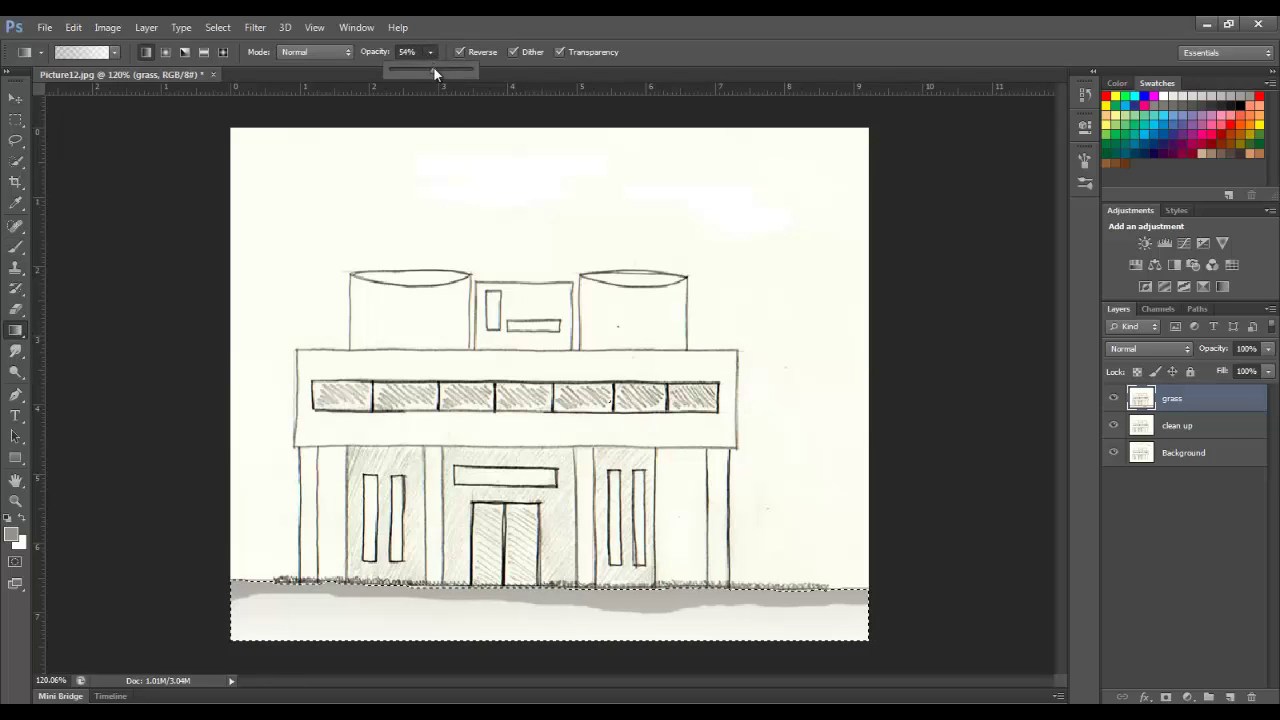
left_click(112, 52)
left_click(112, 52)
left_click(112, 52)
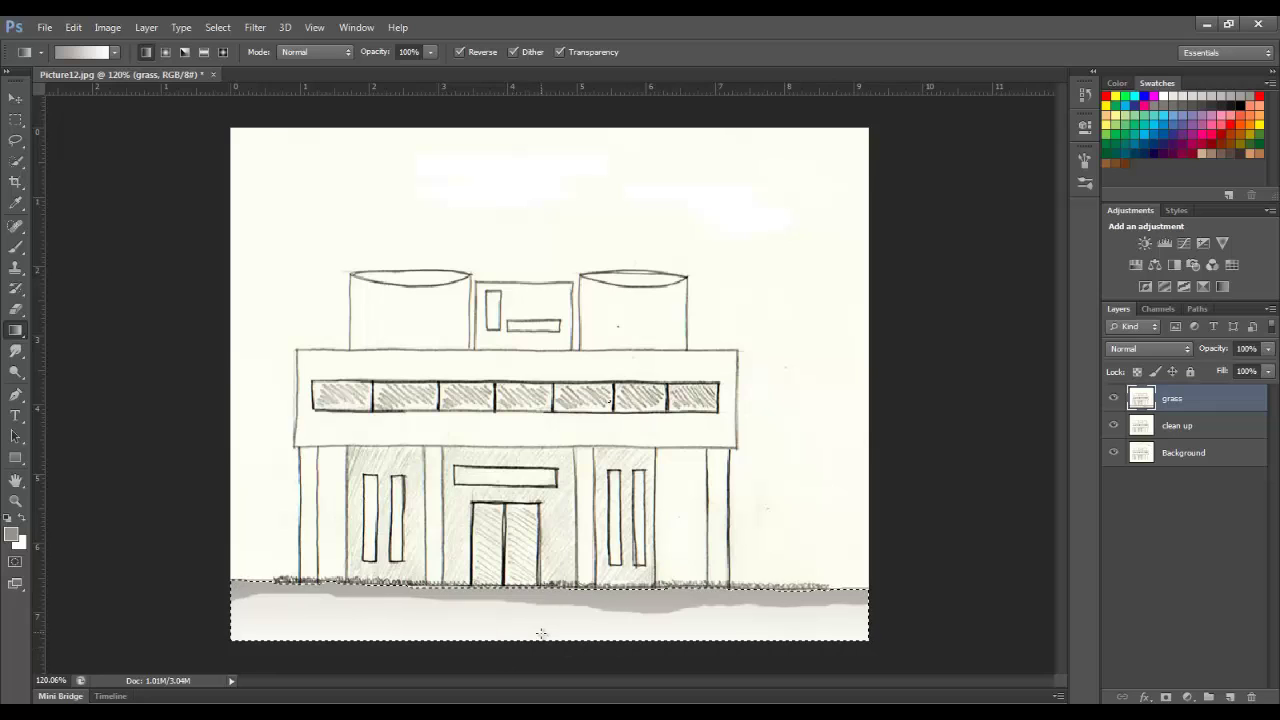
Fill the bottom ground strip with a white-to-grey gradient, redrawing it several times to adjust the shading
left_click_drag(541, 632, 541, 537)
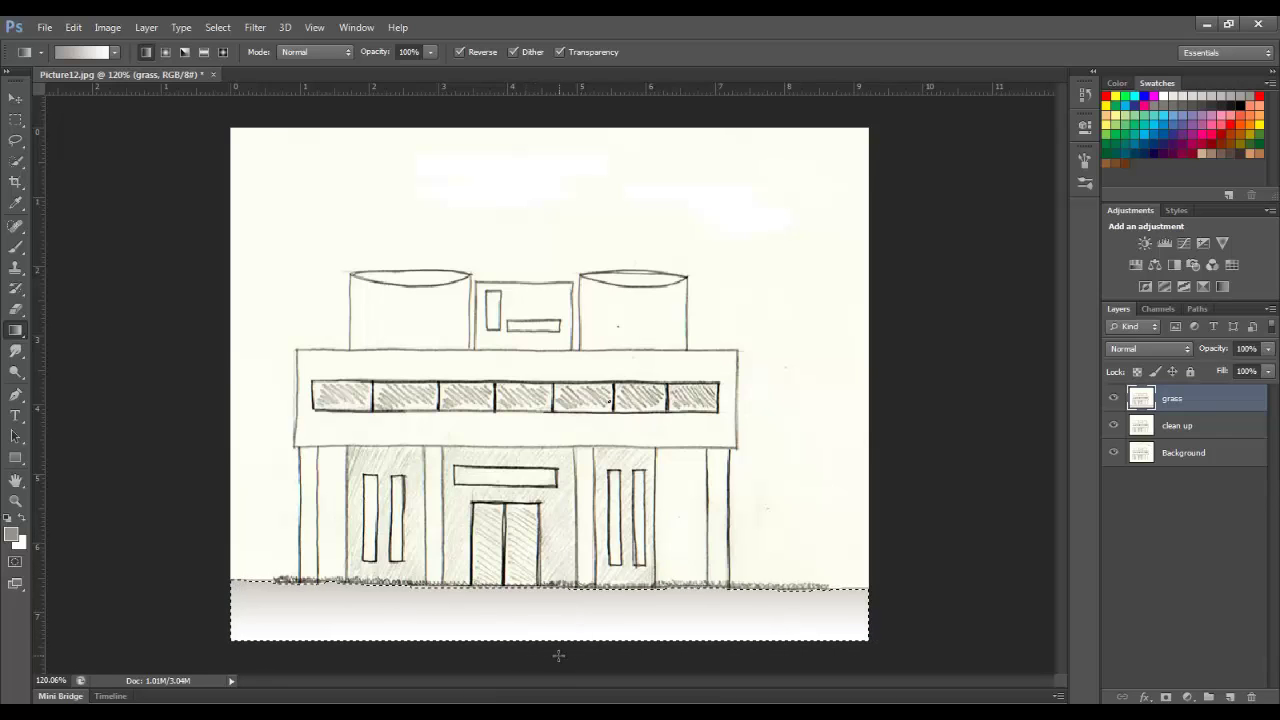
scroll(559, 645, "down", 2)
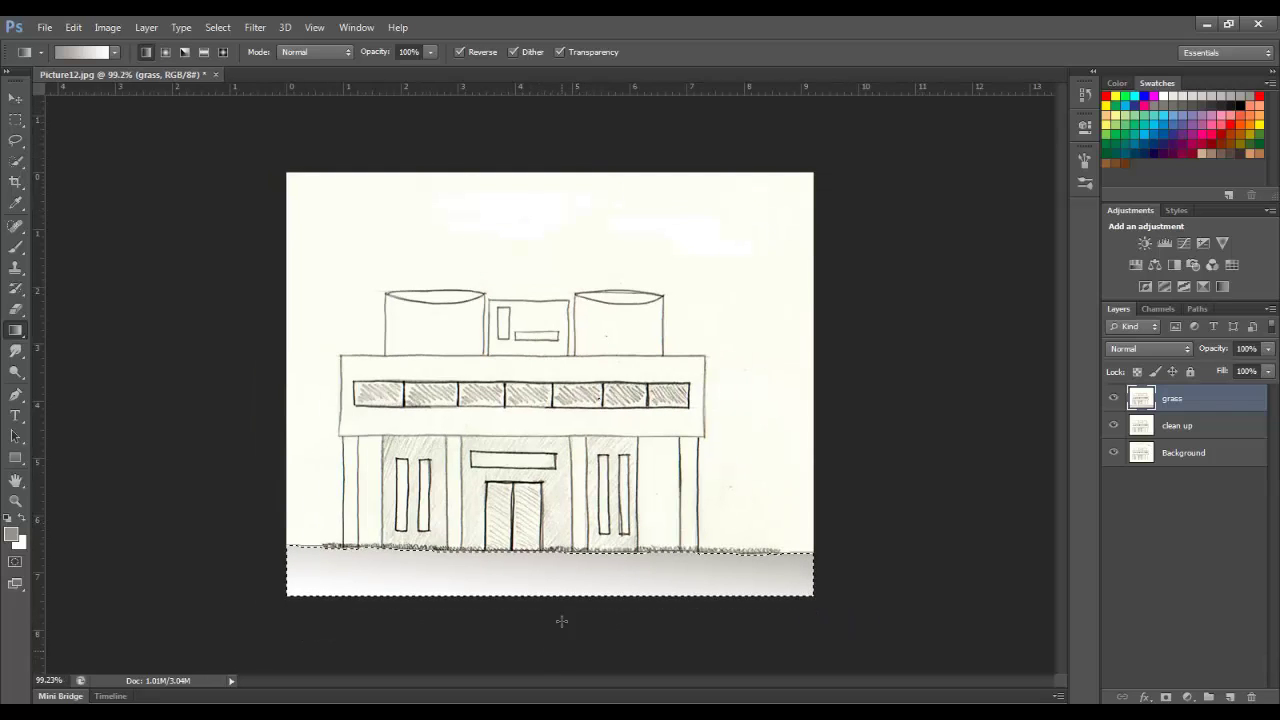
left_click_drag(560, 611, 562, 530)
scroll(563, 580, "down", 1)
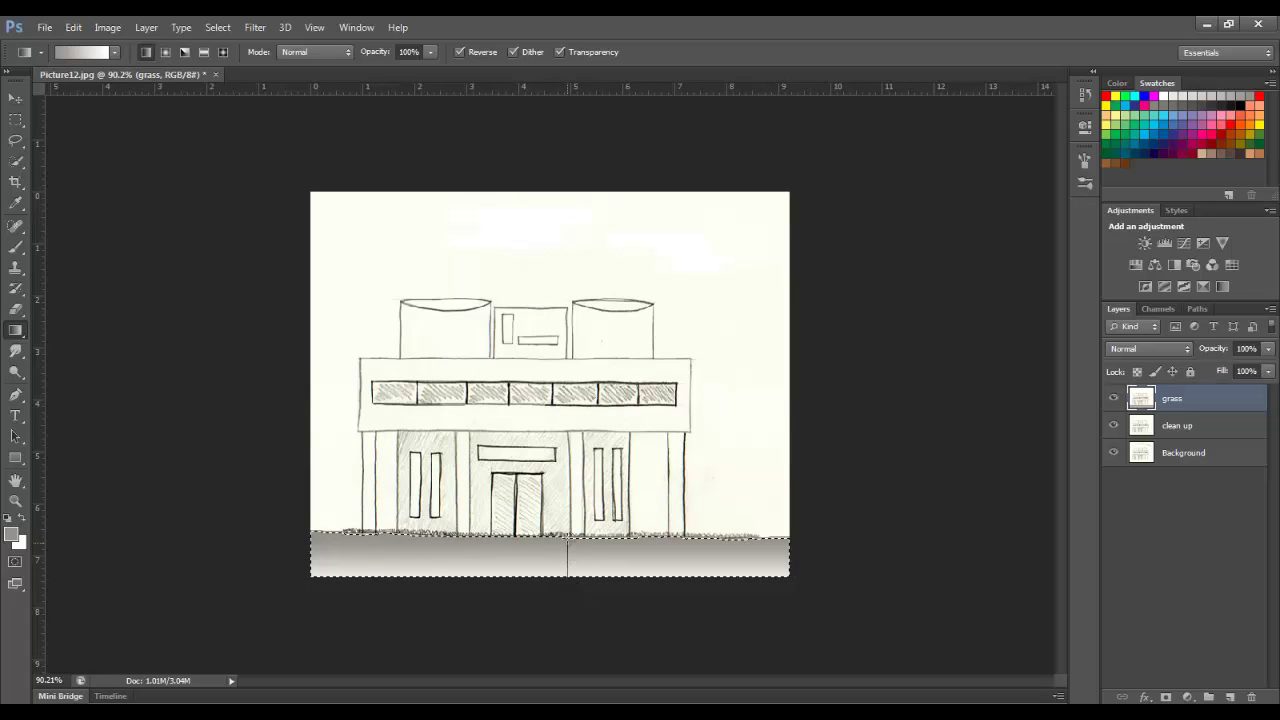
left_click_drag(566, 538, 566, 367)
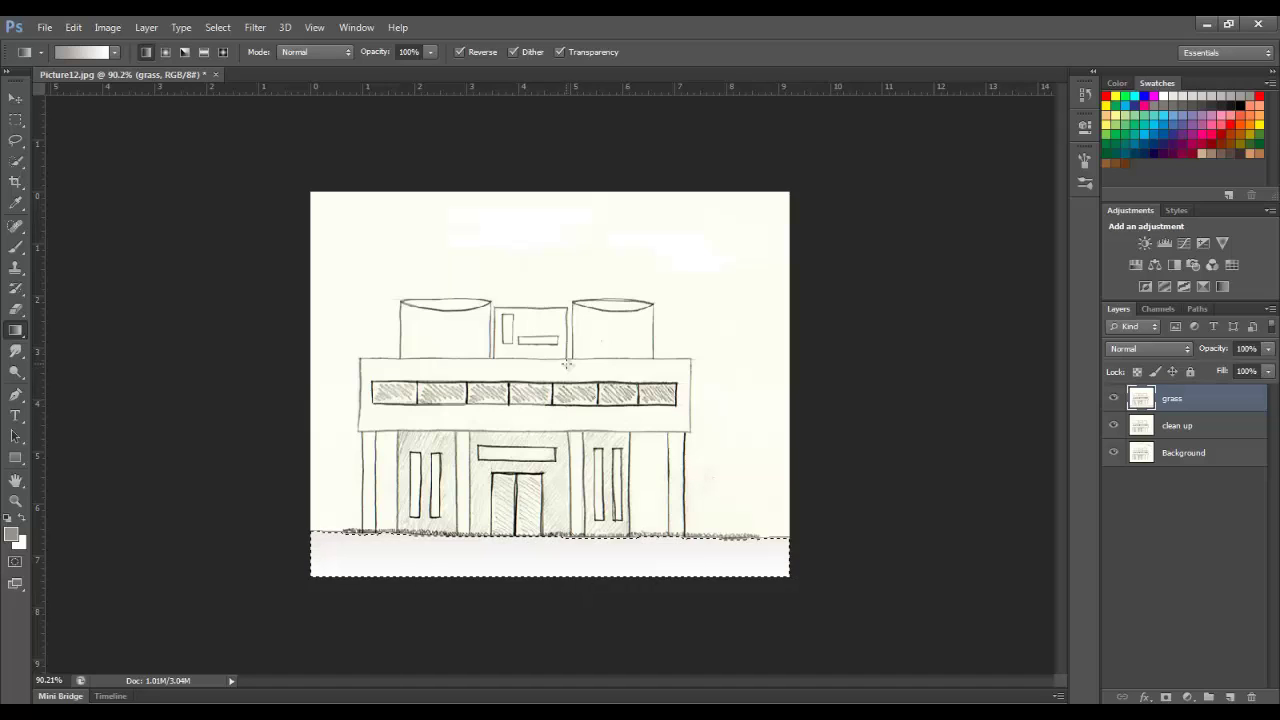
left_click_drag(559, 595, 561, 471)
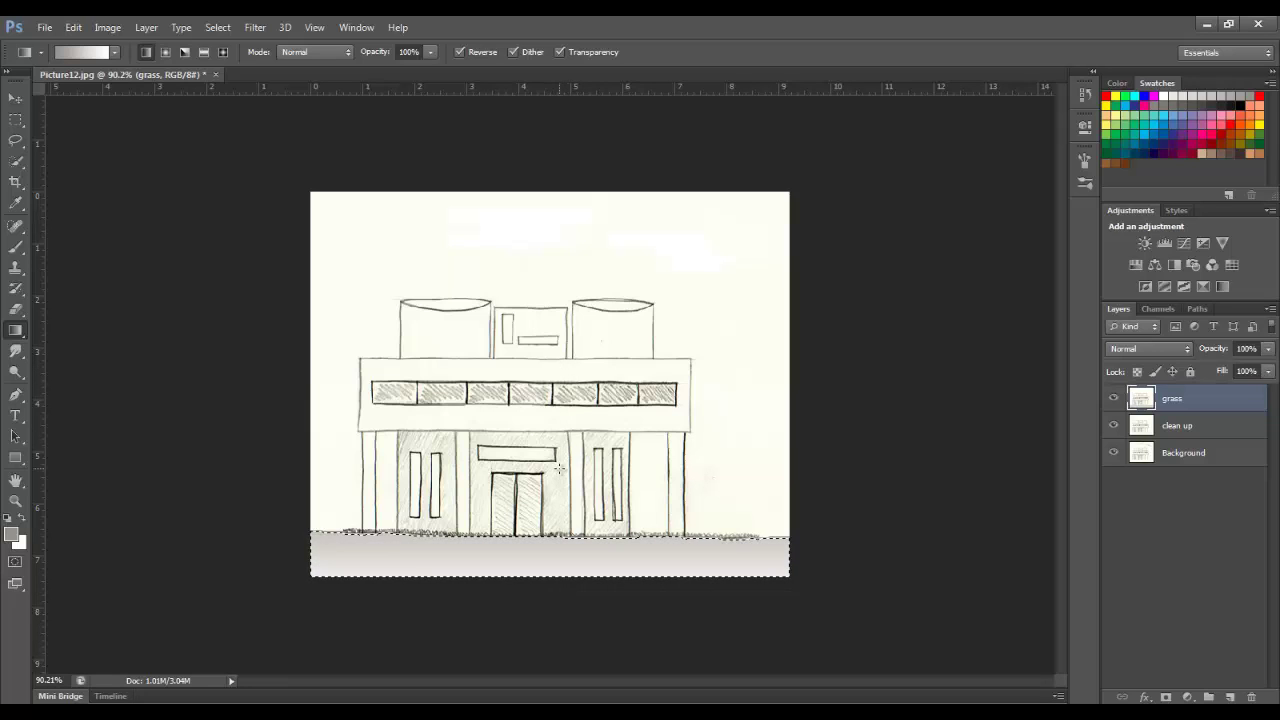
left_click_drag(619, 545, 619, 534)
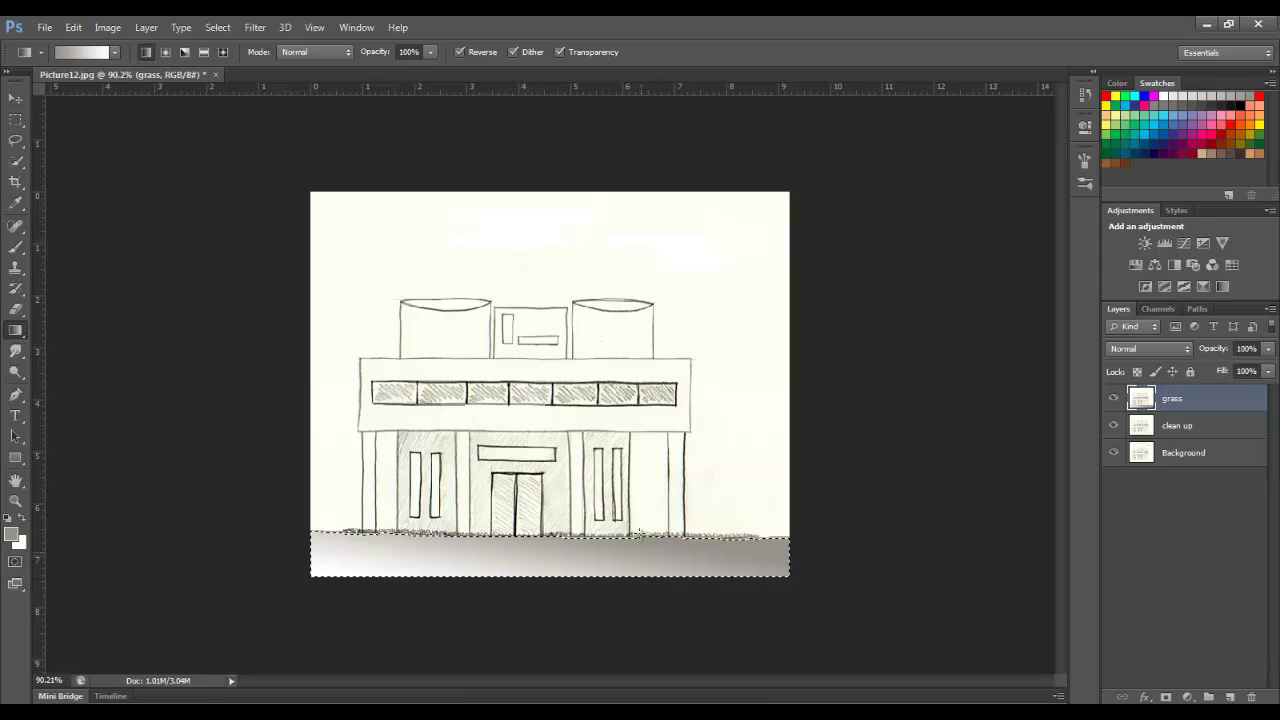
left_click_drag(638, 521, 634, 526)
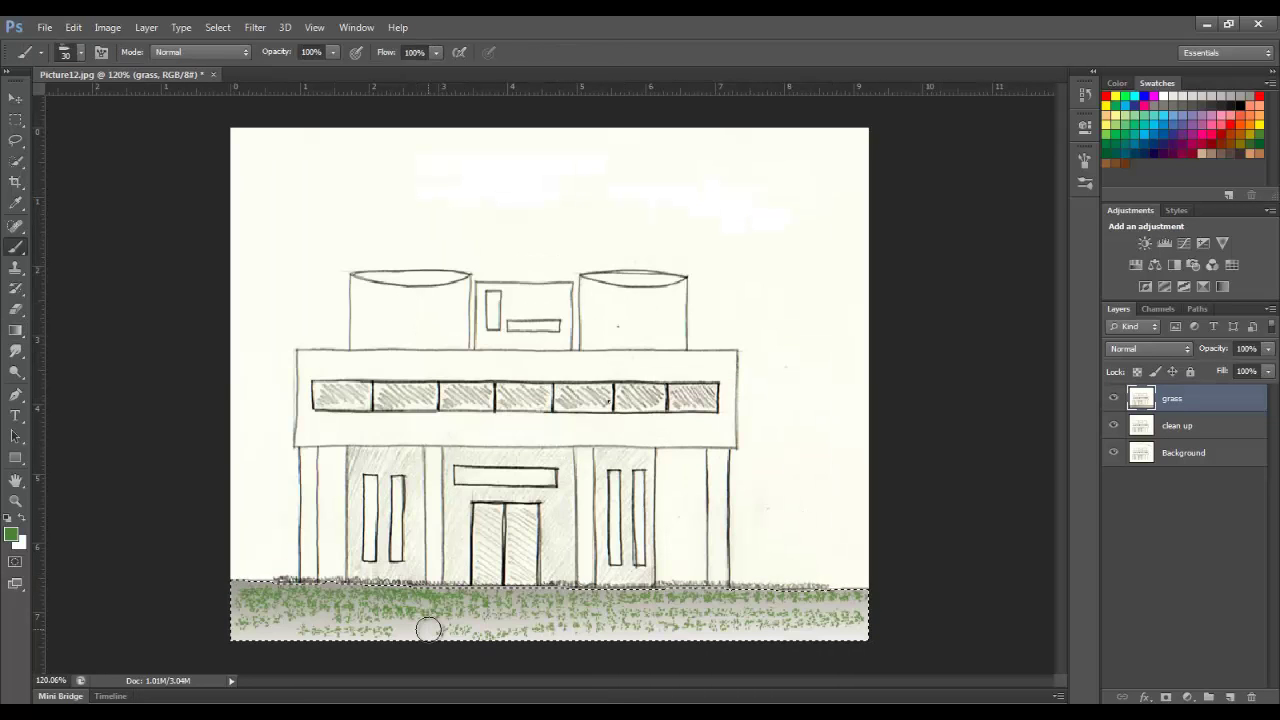
Sample a green with the Eyedropper and paint grass over the strip with a scatter grass brush tip
left_click(16, 204)
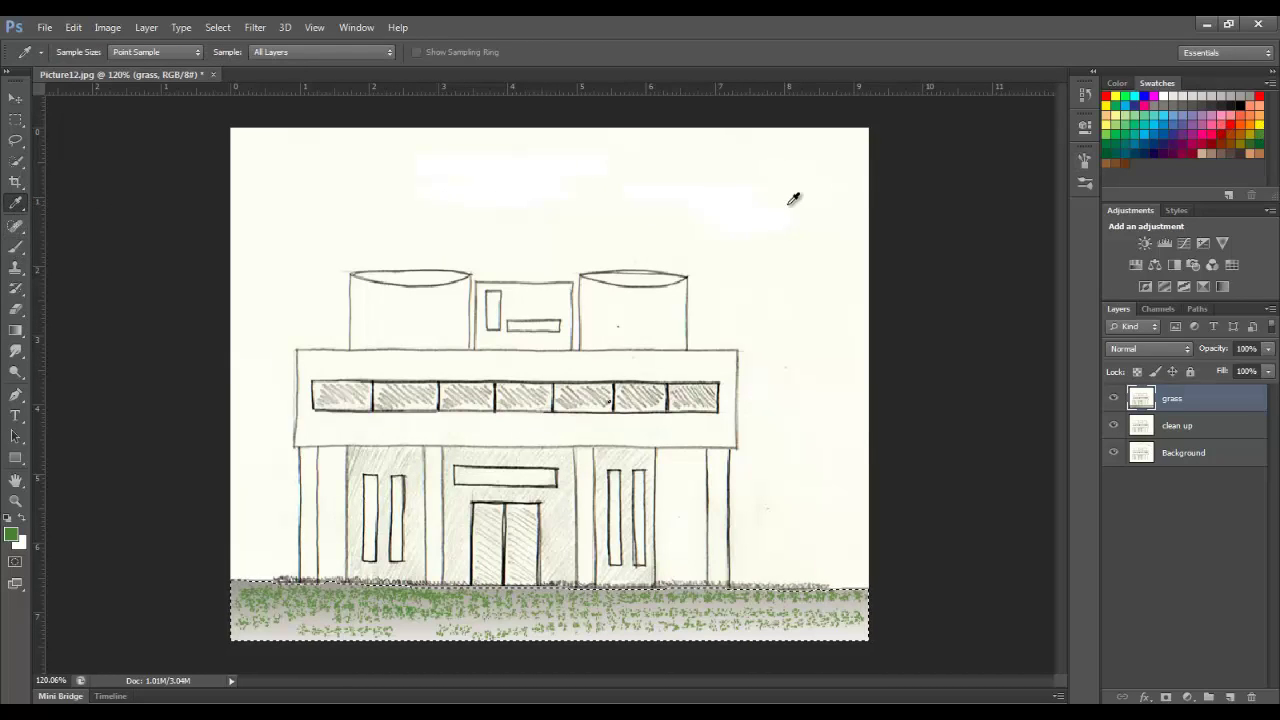
left_click(16, 249)
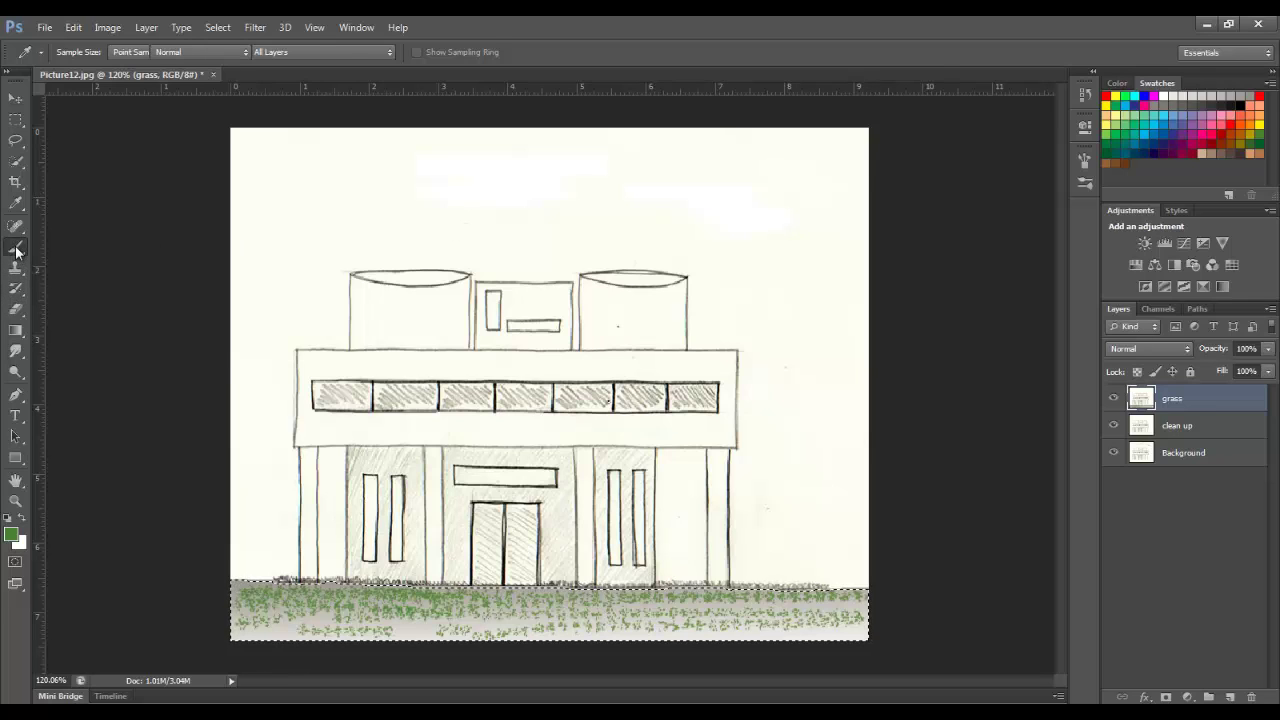
right_click(16, 249)
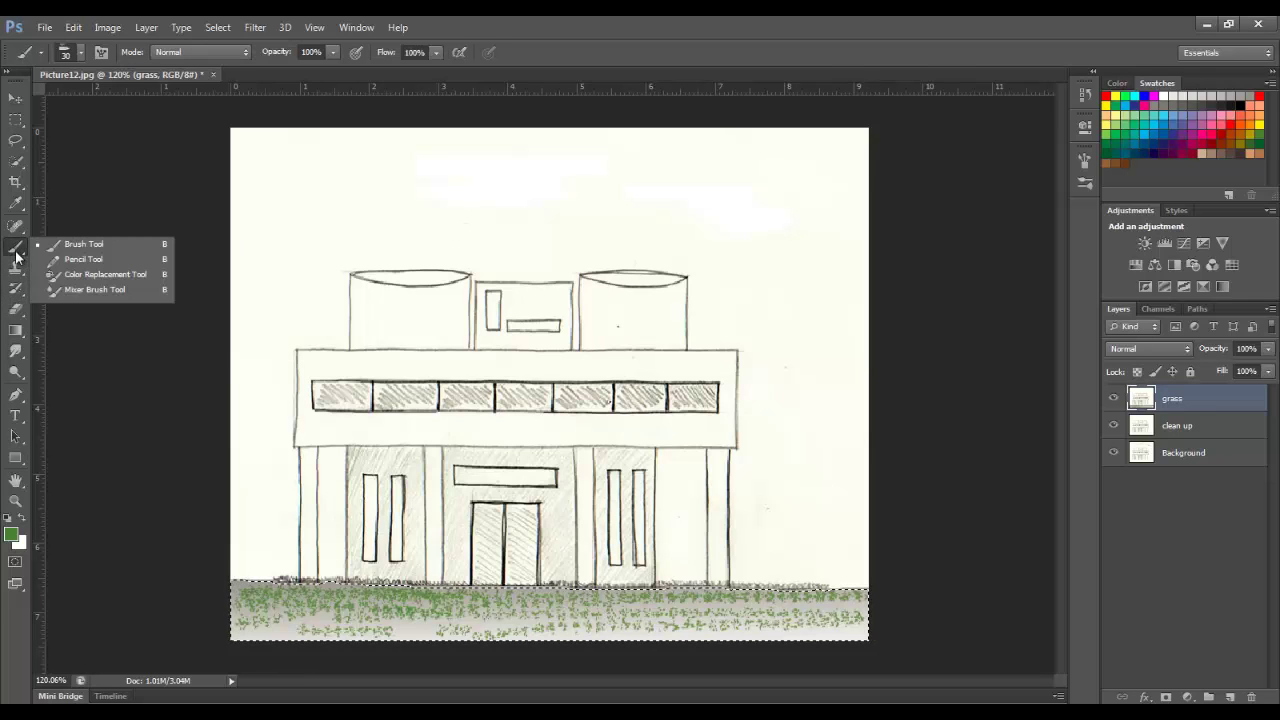
left_click(135, 248)
left_click(81, 52)
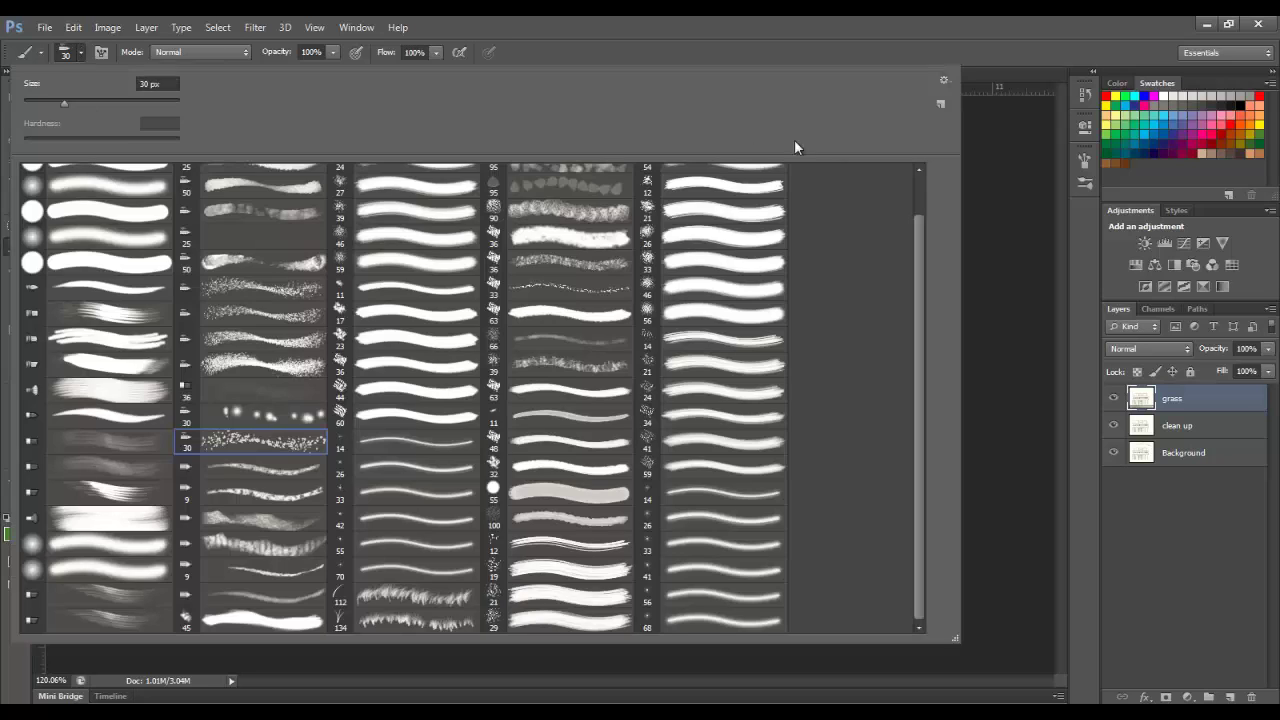
left_click_drag(919, 357, 921, 280)
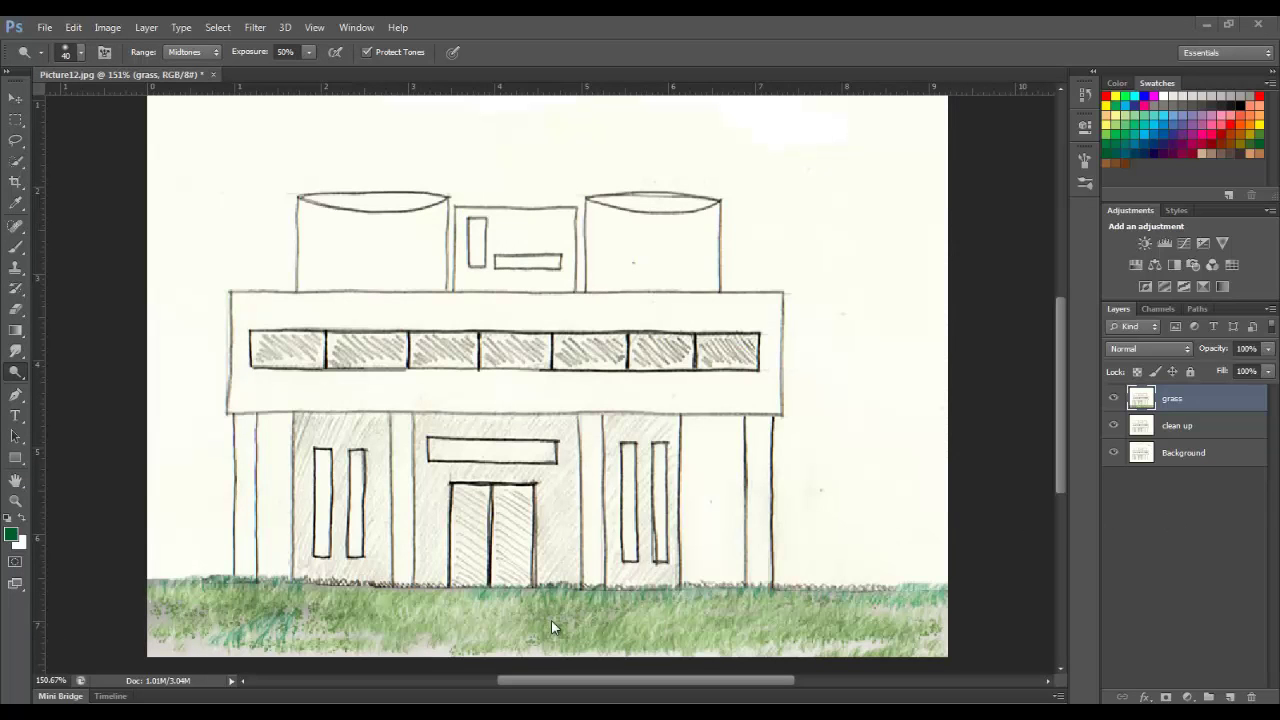
Show the grass selection, then dodge lighter patches across the grass strip with a size-40 brush
key("ctrl+h")
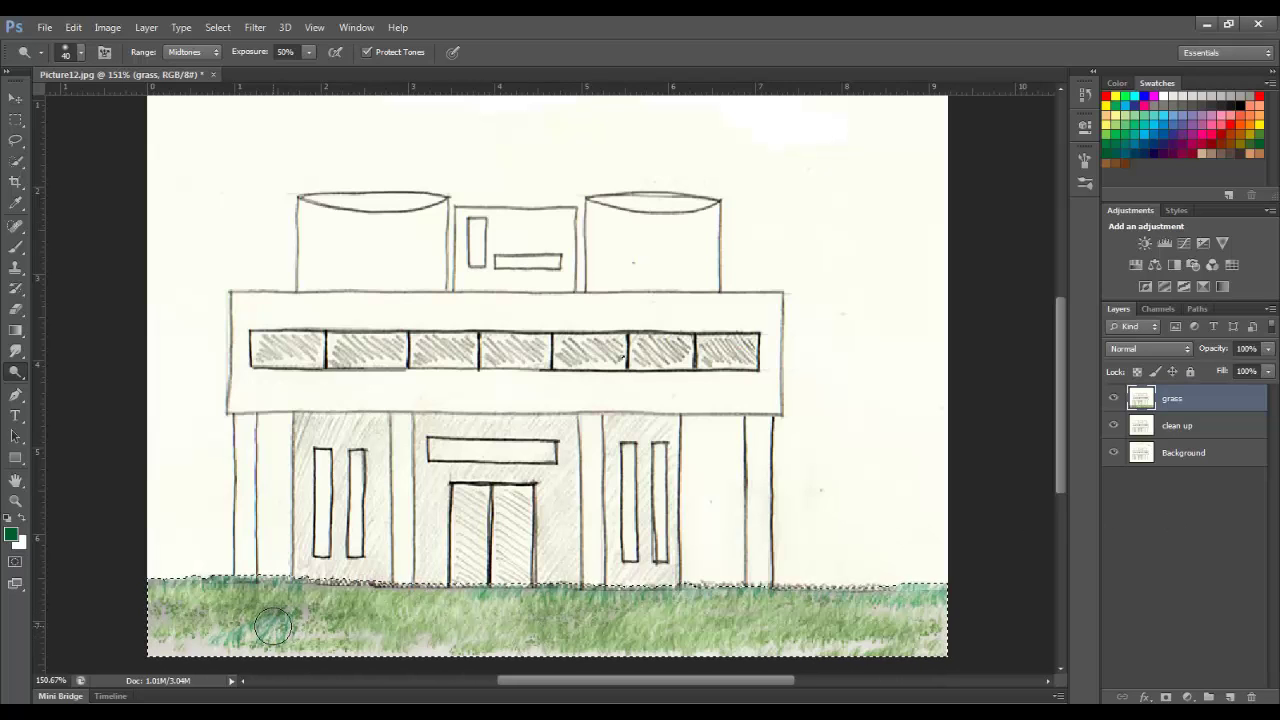
left_click(19, 376)
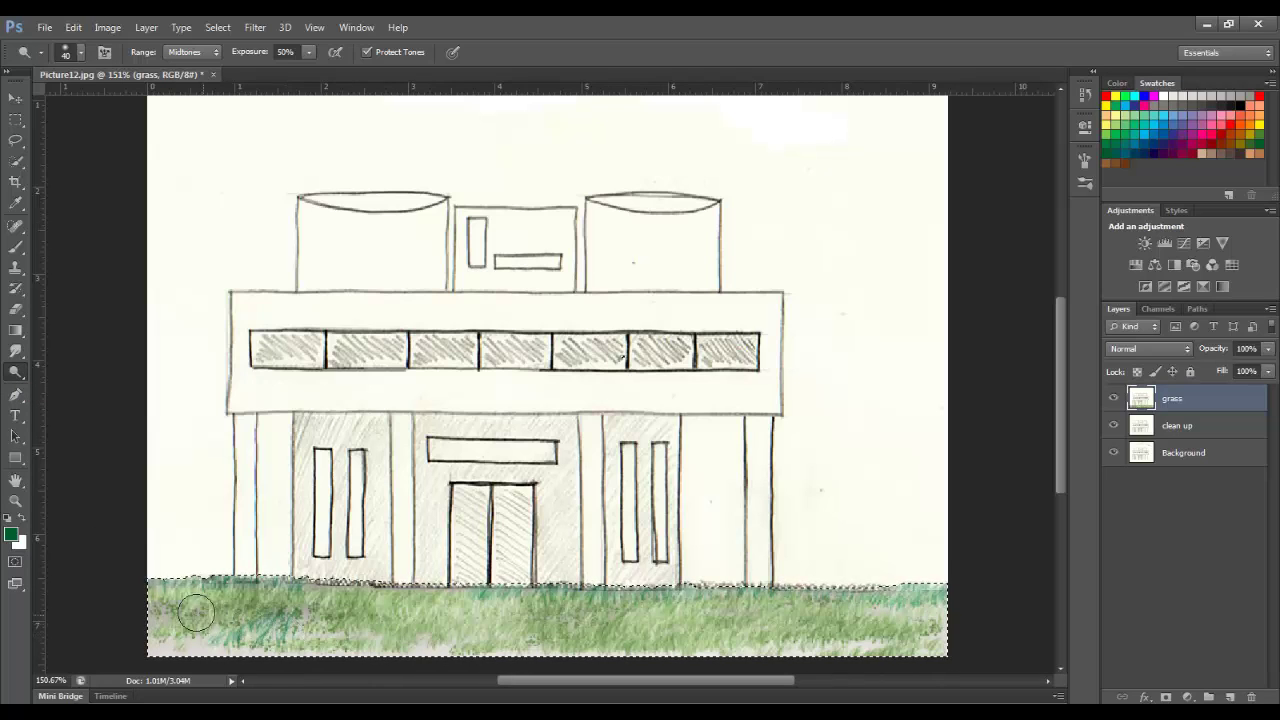
left_click(19, 376)
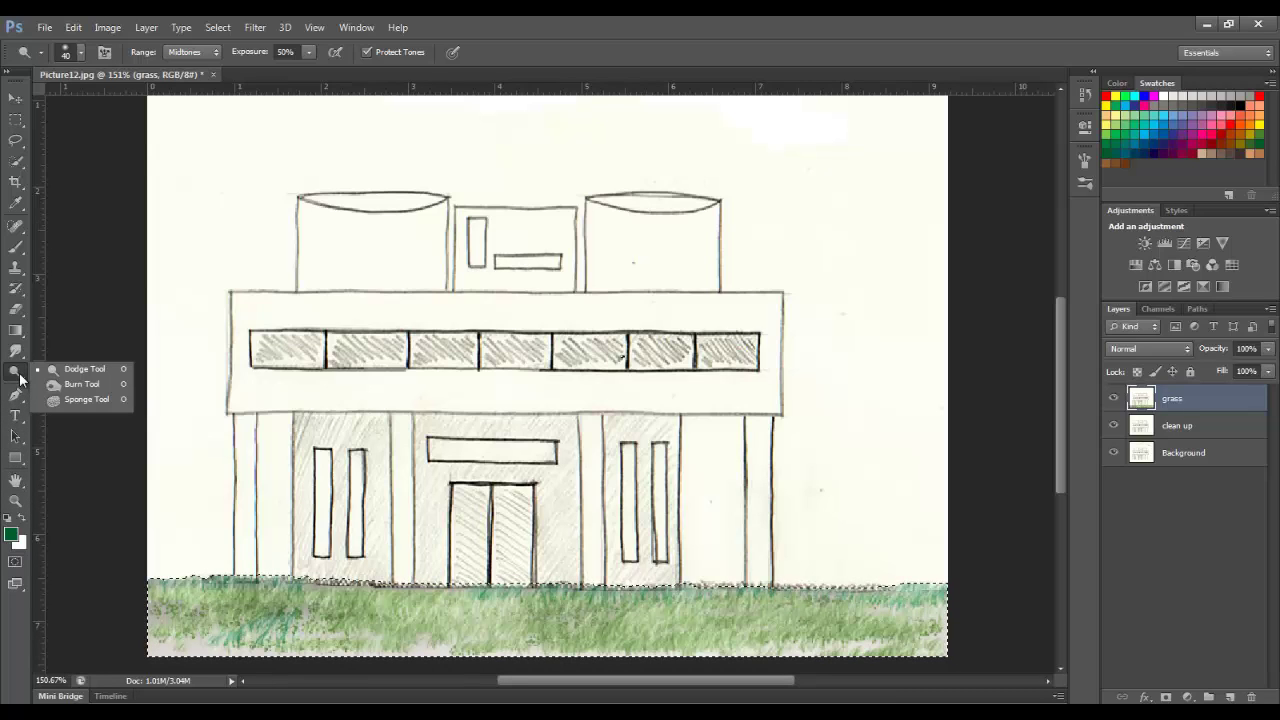
left_click(82, 384)
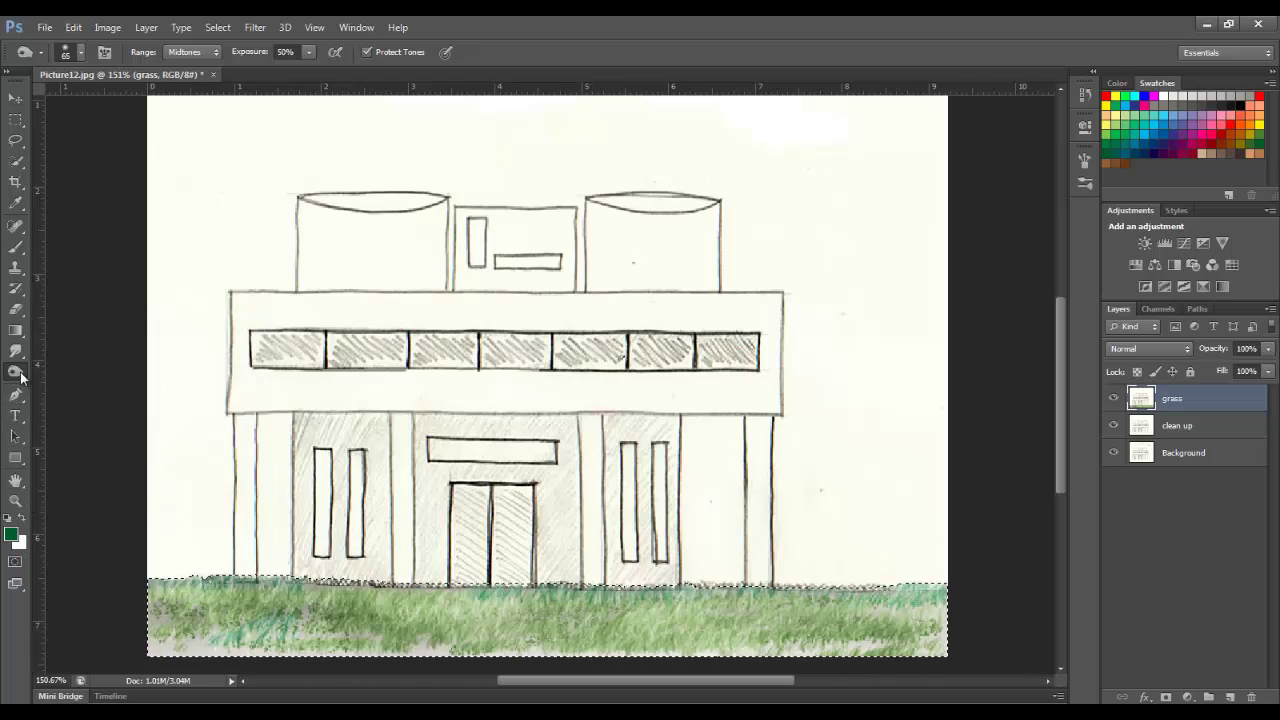
left_click_drag(15, 372, 85, 372)
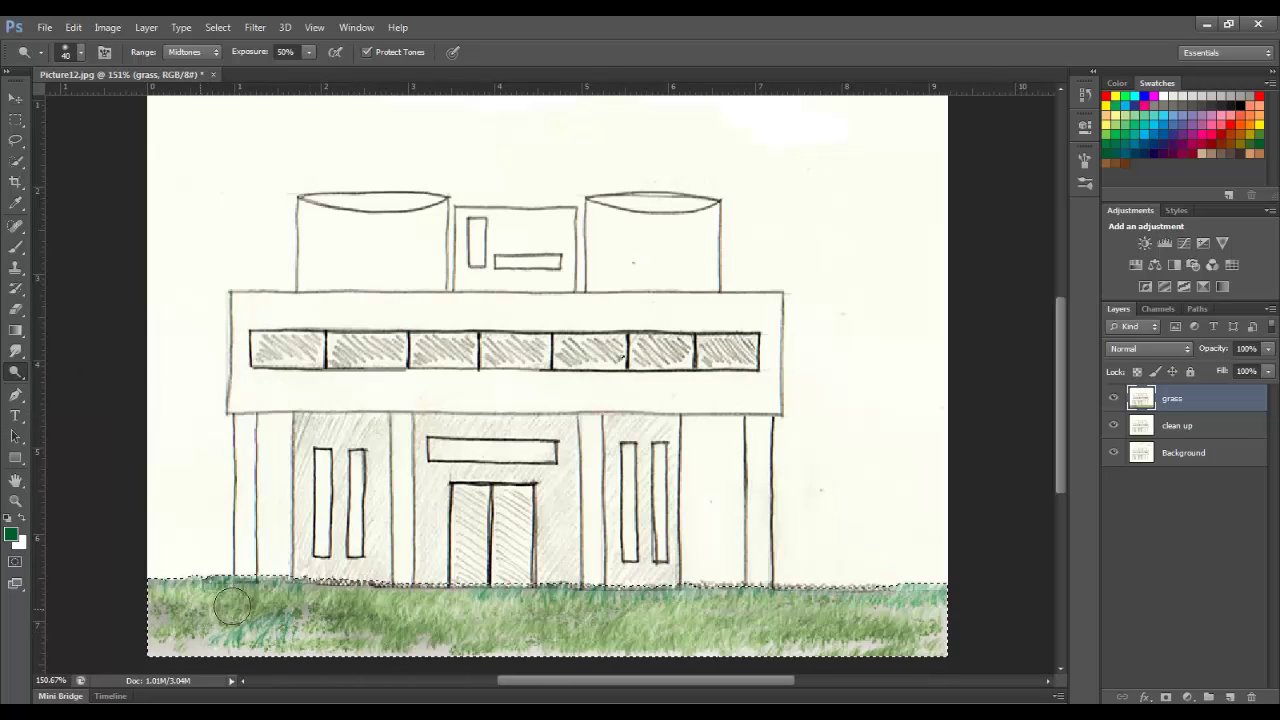
mouse_move(538, 610)
left_mouse_down()
mouse_move(780, 616)
mouse_move(835, 603)
left_mouse_up()
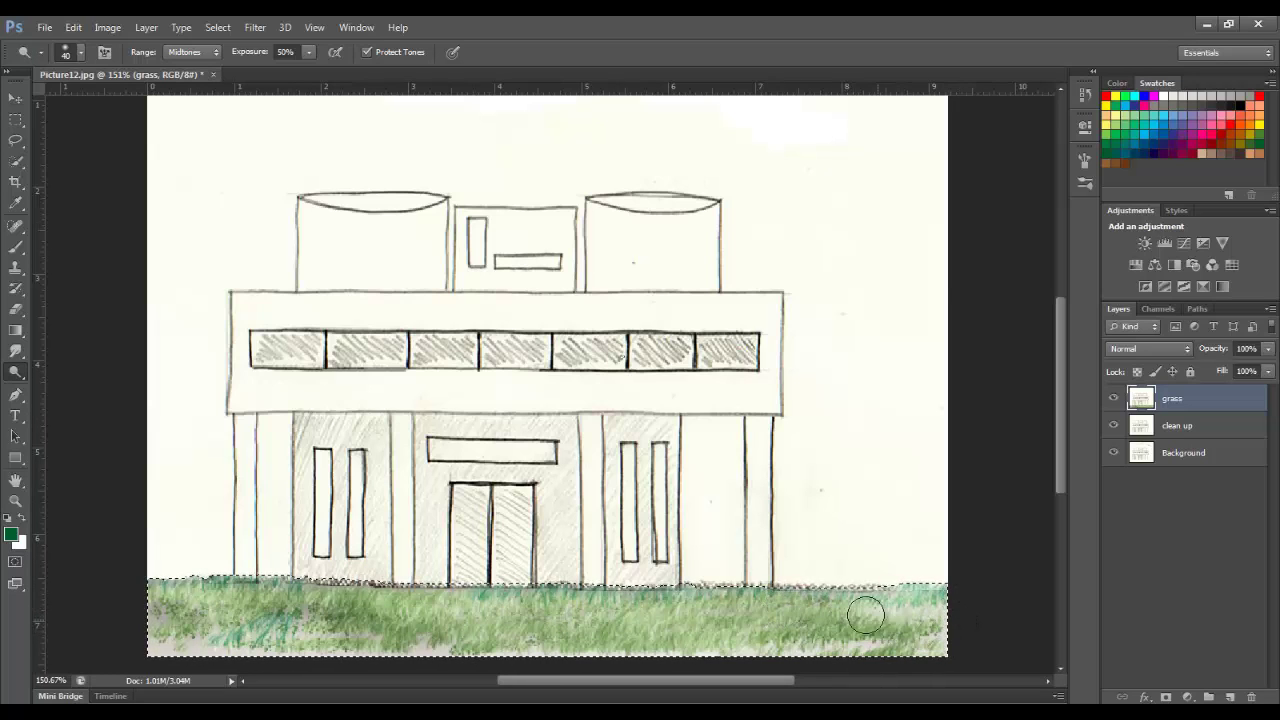
left_click_drag(904, 619, 812, 611)
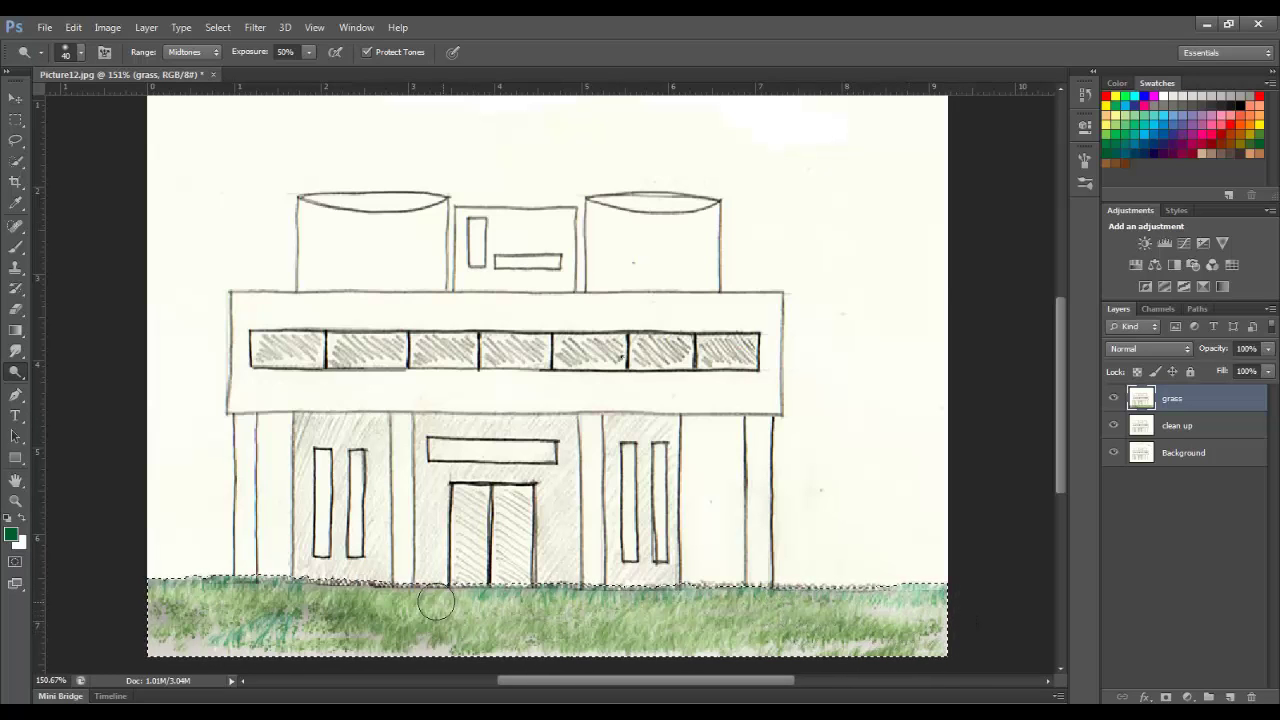
mouse_move(391, 601)
left_mouse_down()
mouse_move(283, 598)
mouse_move(331, 590)
left_mouse_up()
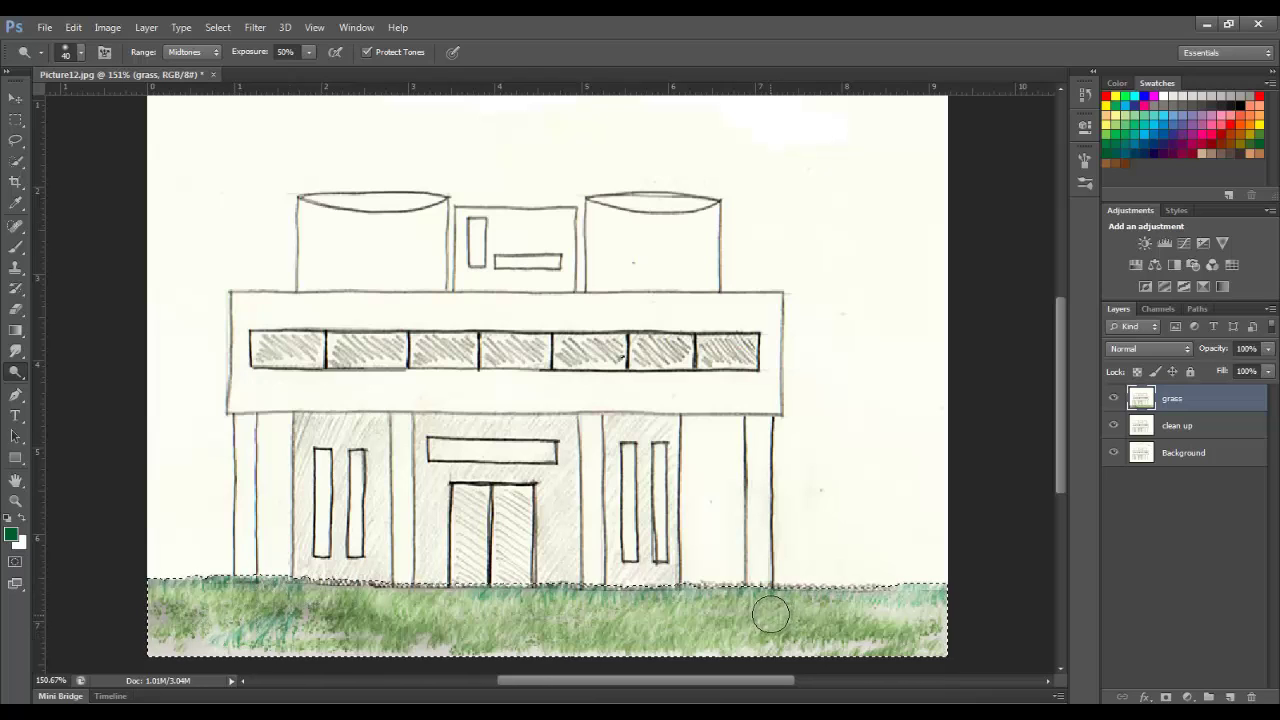
left_click_drag(771, 609, 412, 627)
Deselect the grass strip from the canvas right-click menu, then briefly open and collapse the History panel
left_click(16, 160)
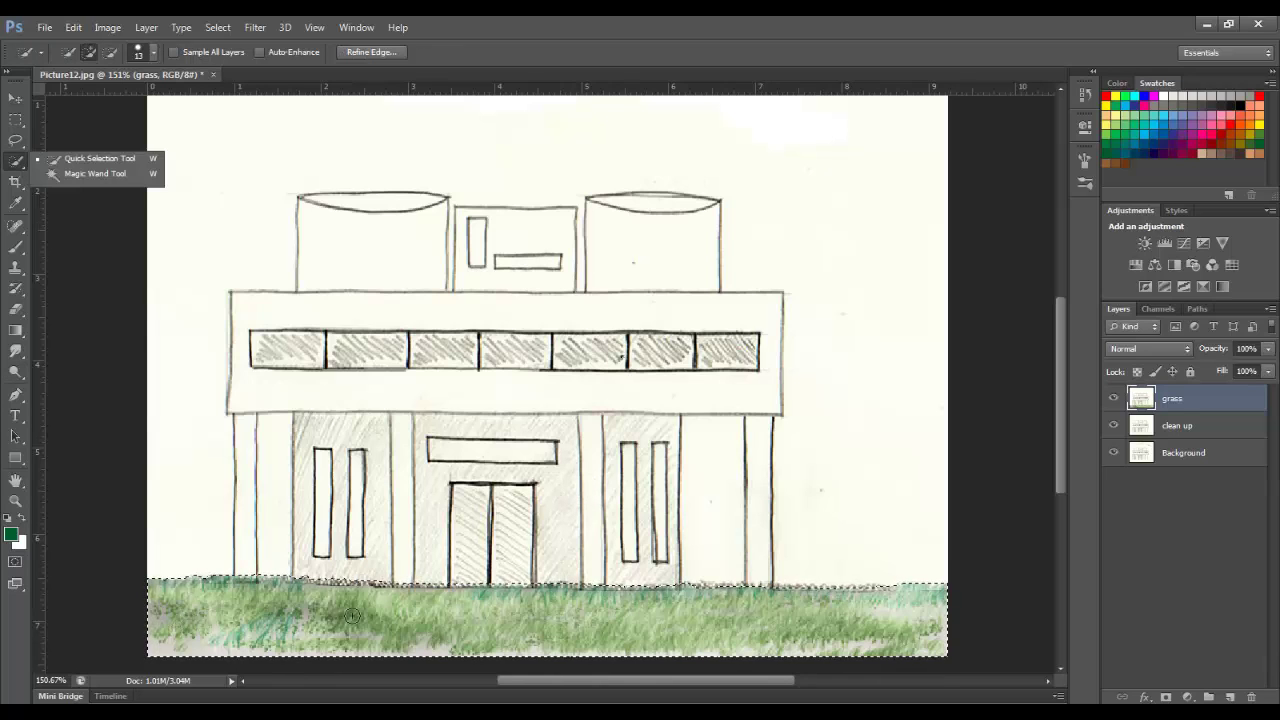
right_click(750, 355)
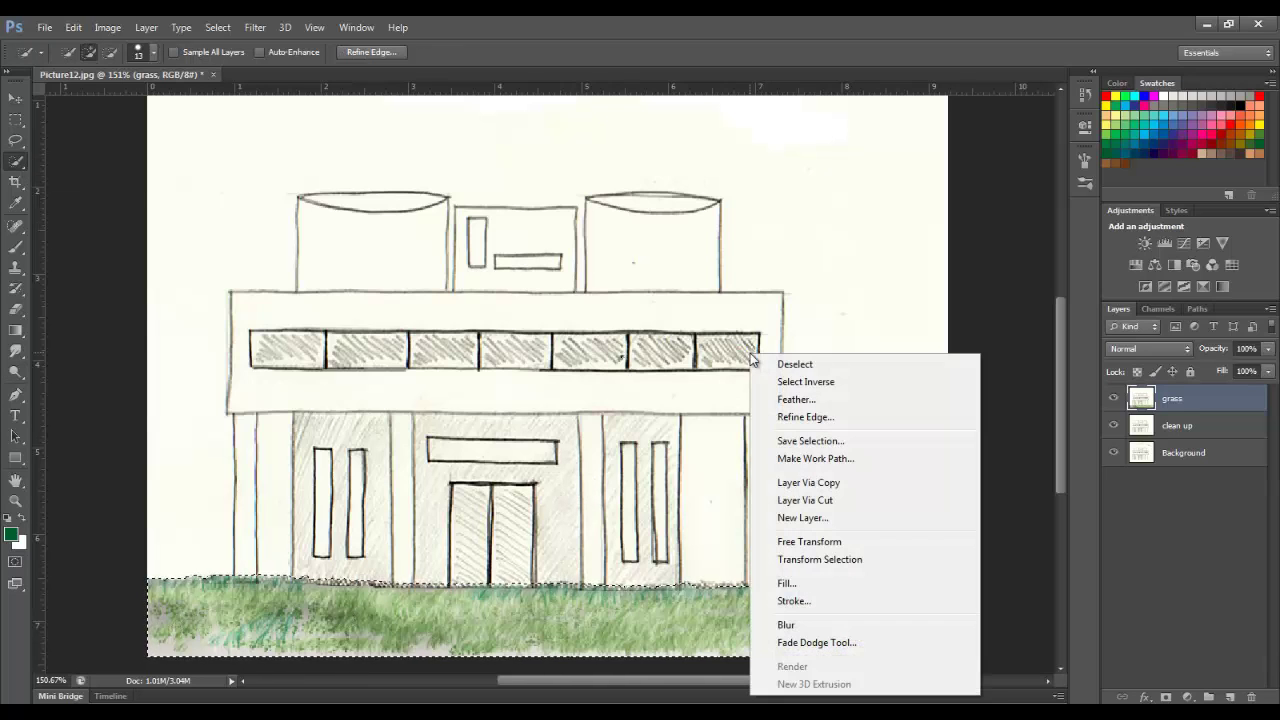
left_click(818, 364)
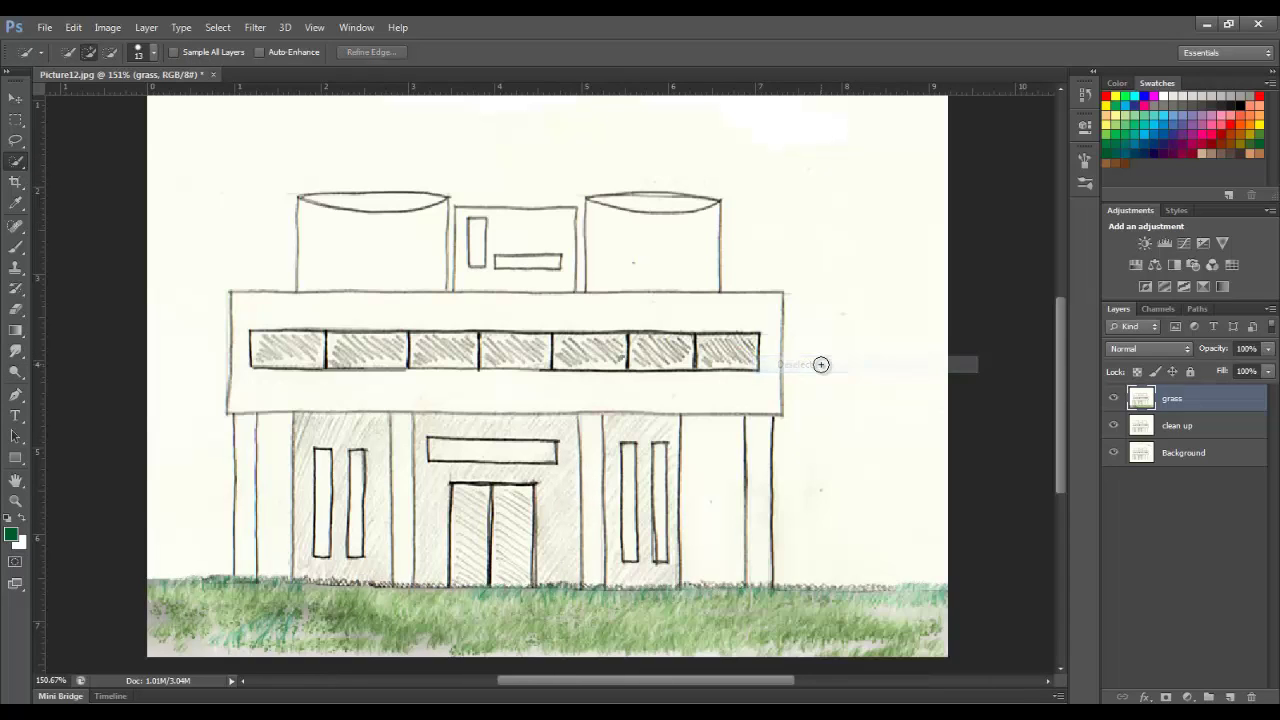
left_click(1084, 98)
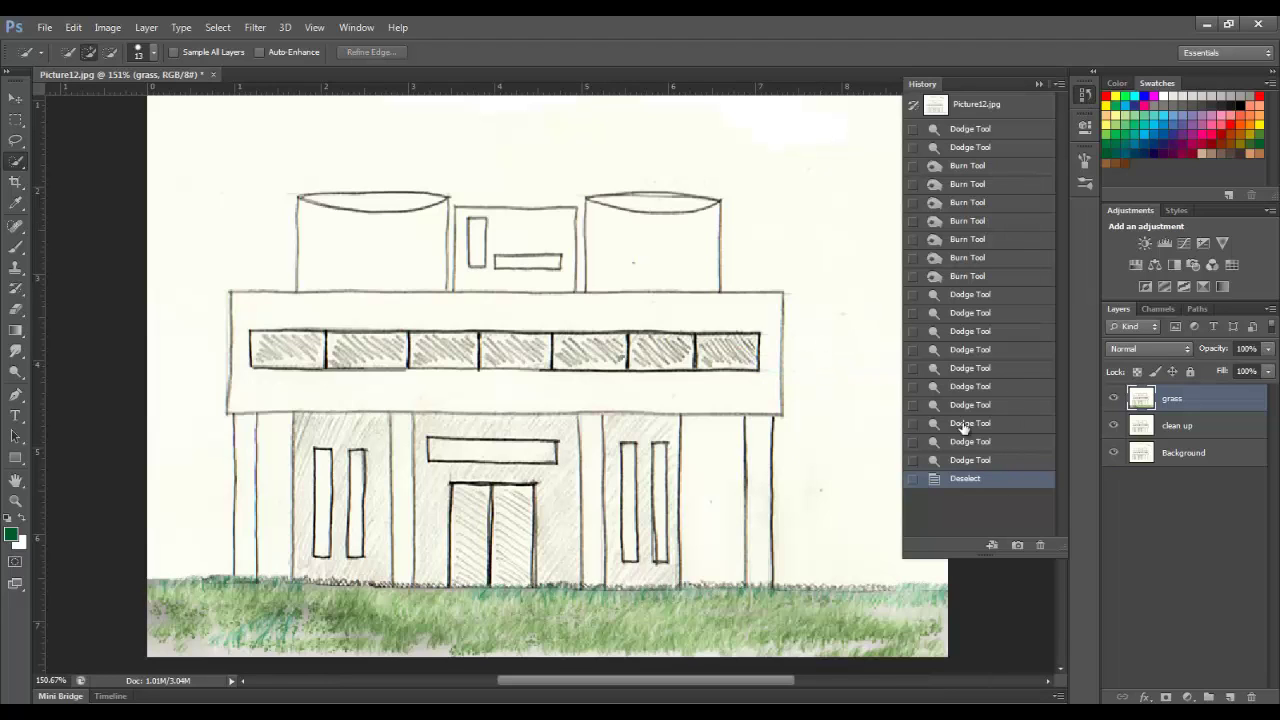
left_click(1040, 84)
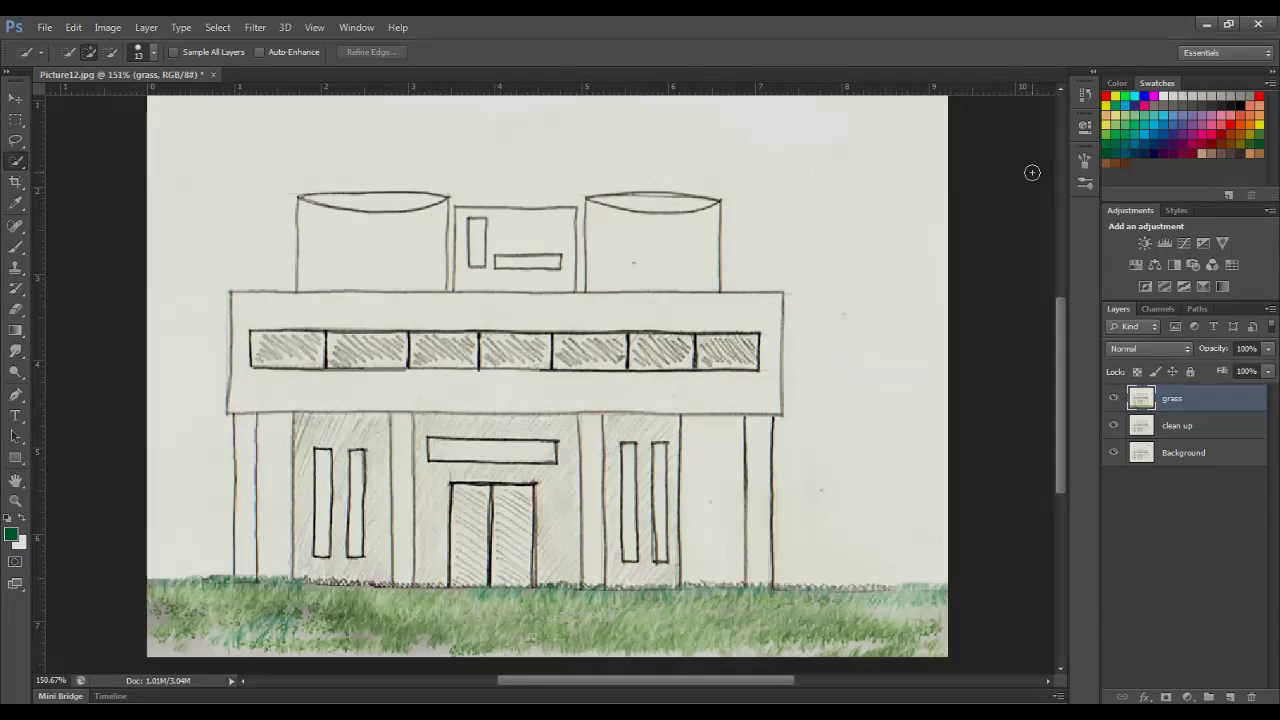